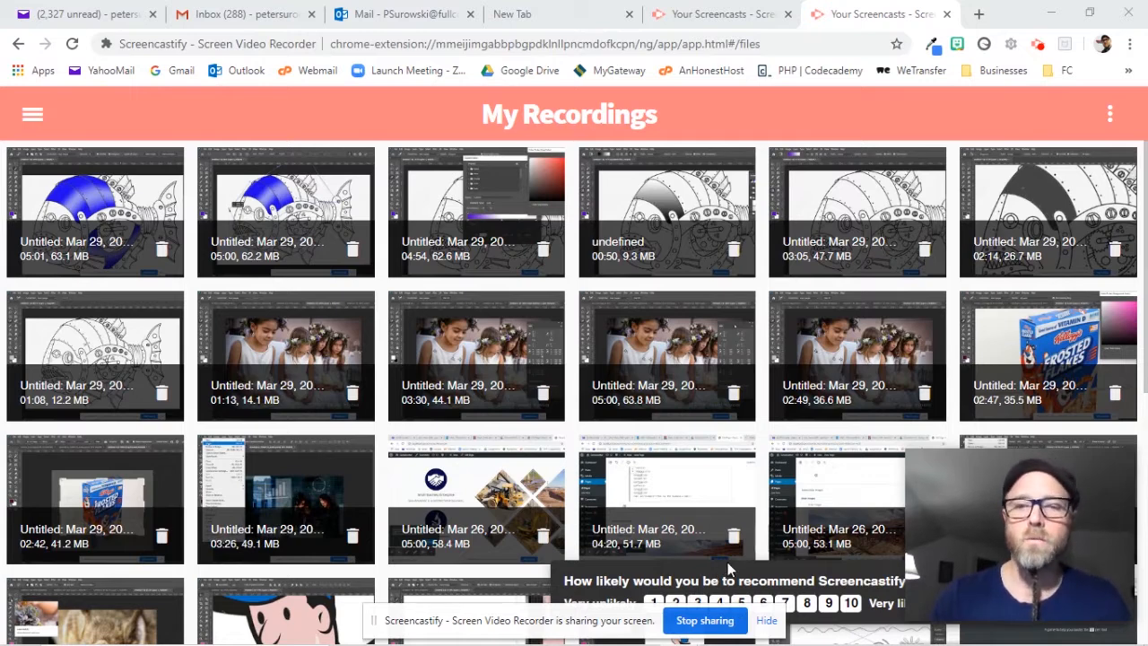
- Switch to Illustrator, close the untitled document without saving, and create a new Letter document of 612 x 792 pt
mouse_move(863, 621)
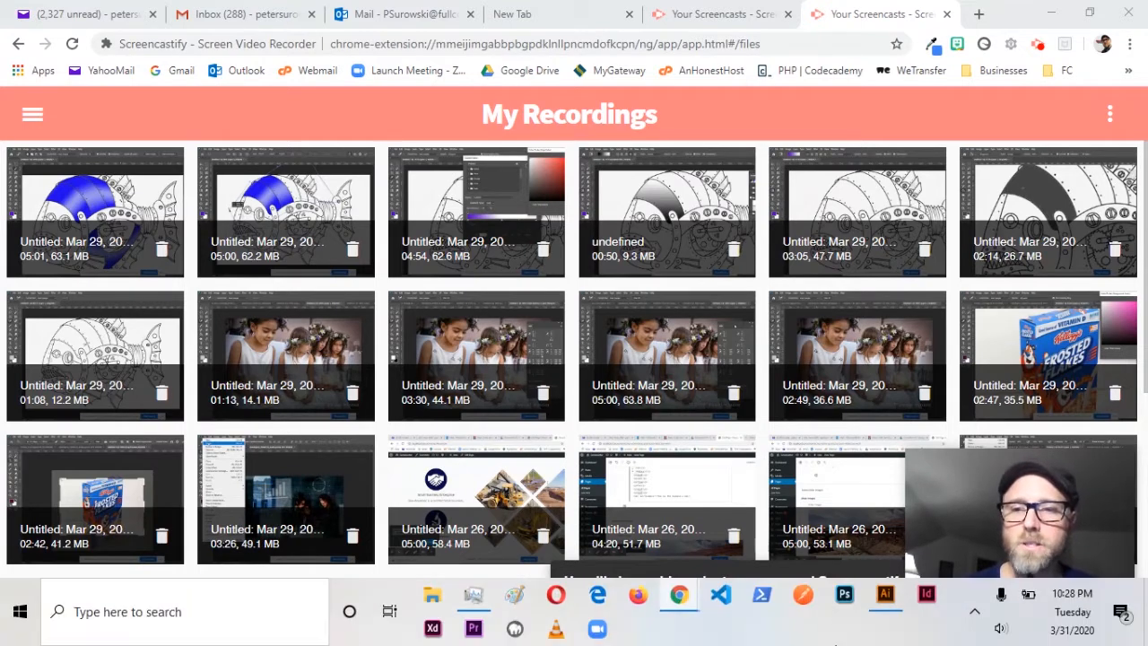
click(886, 598)
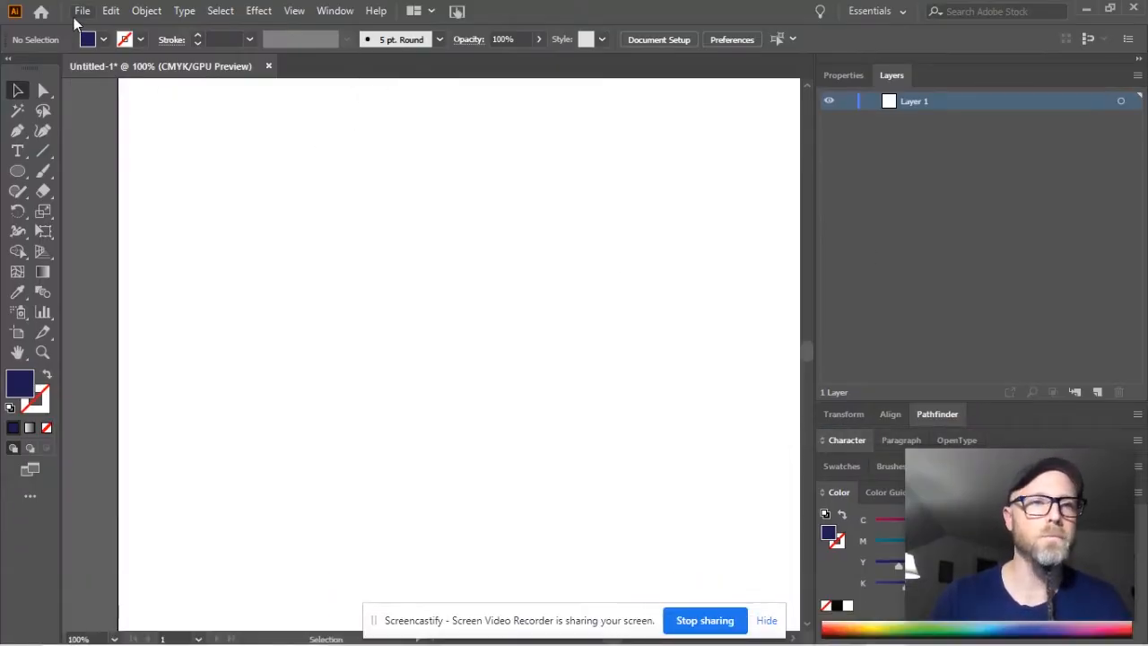
click(269, 67)
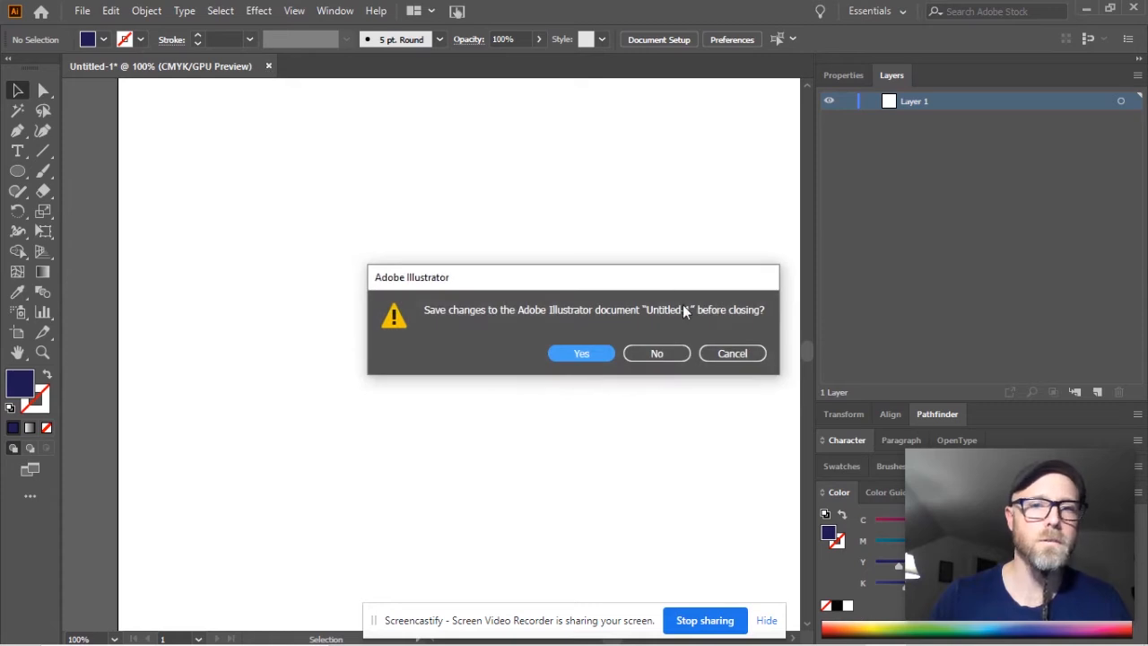
click(666, 355)
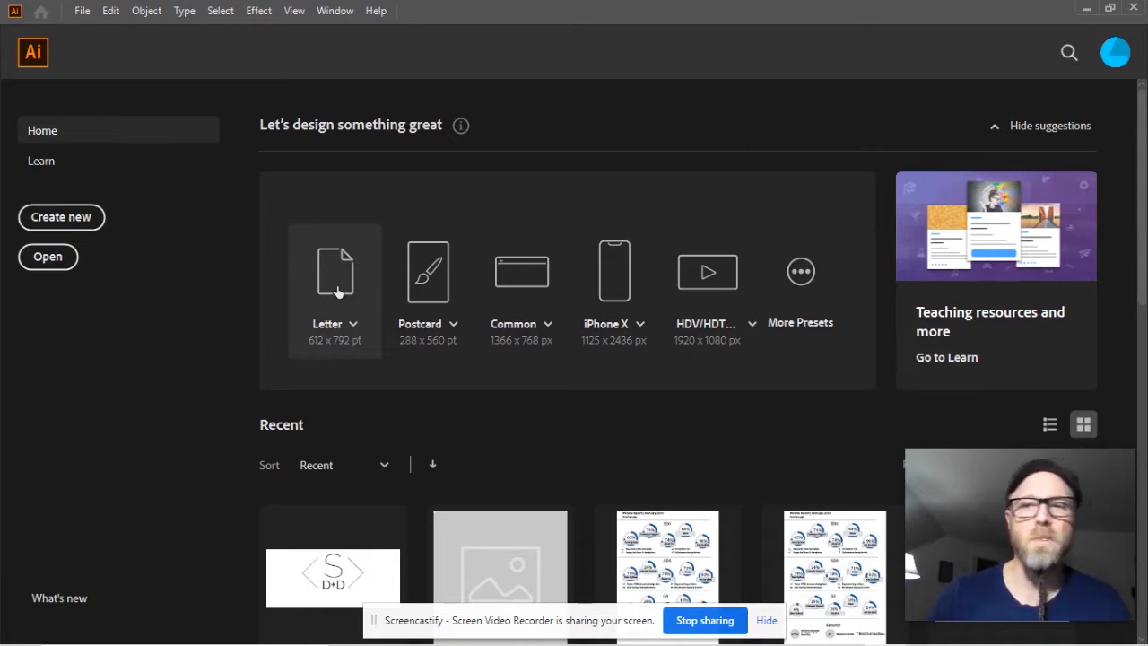
click(338, 286)
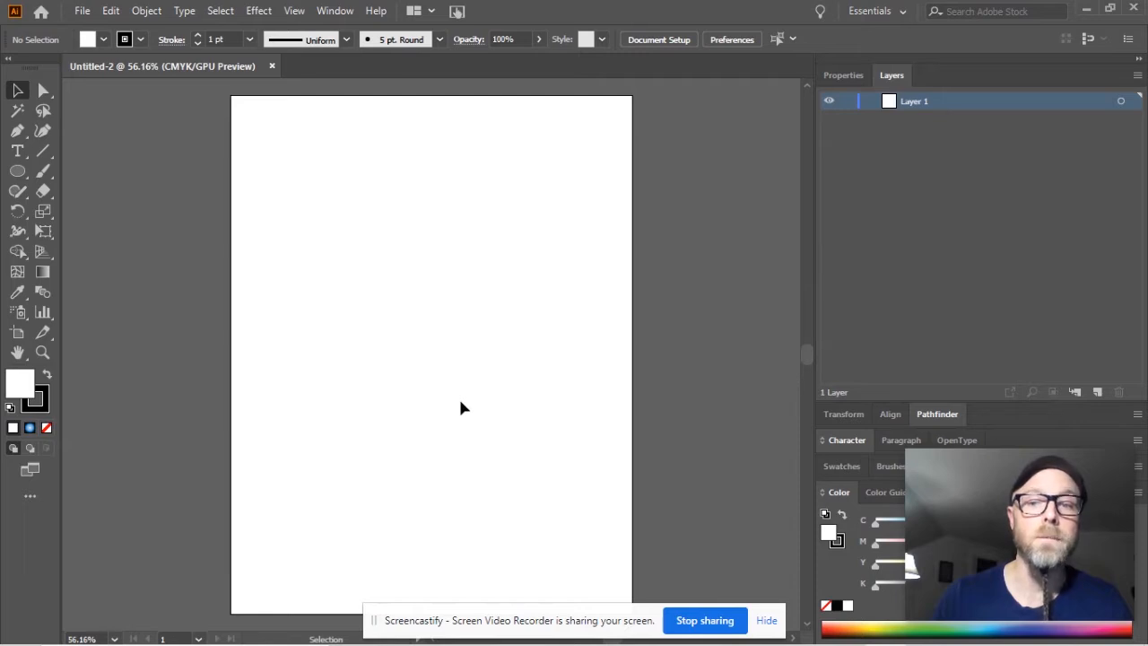
- Draw a large circle in the upper middle of the page with the Ellipse tool and shift it slightly right
click(22, 178)
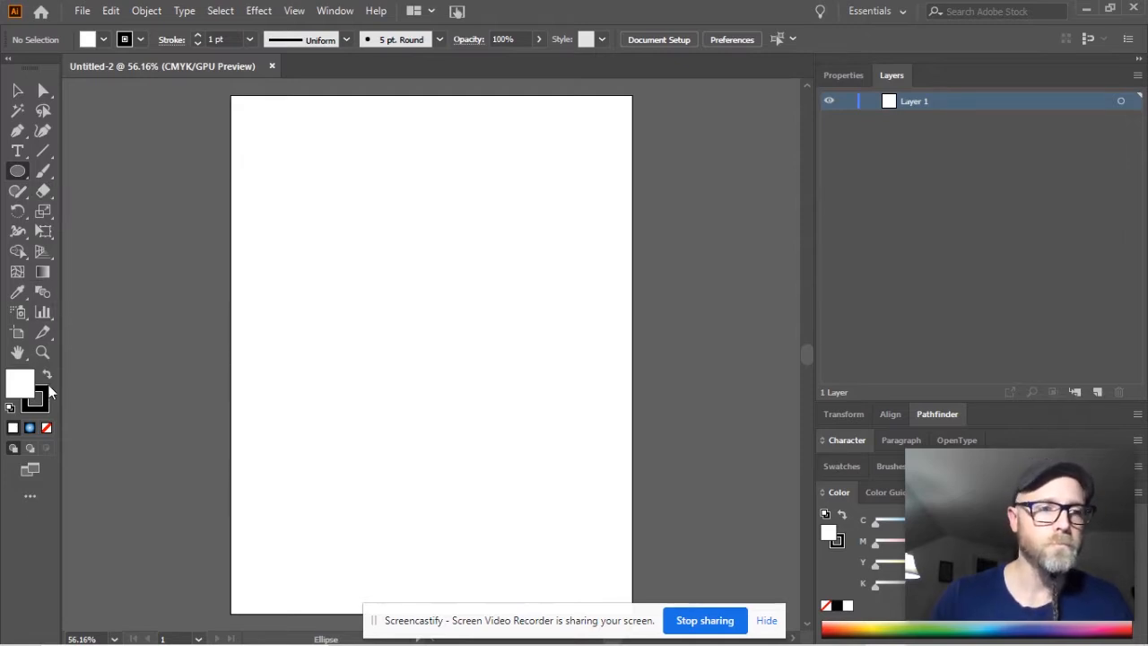
drag(325, 191, 501, 366)
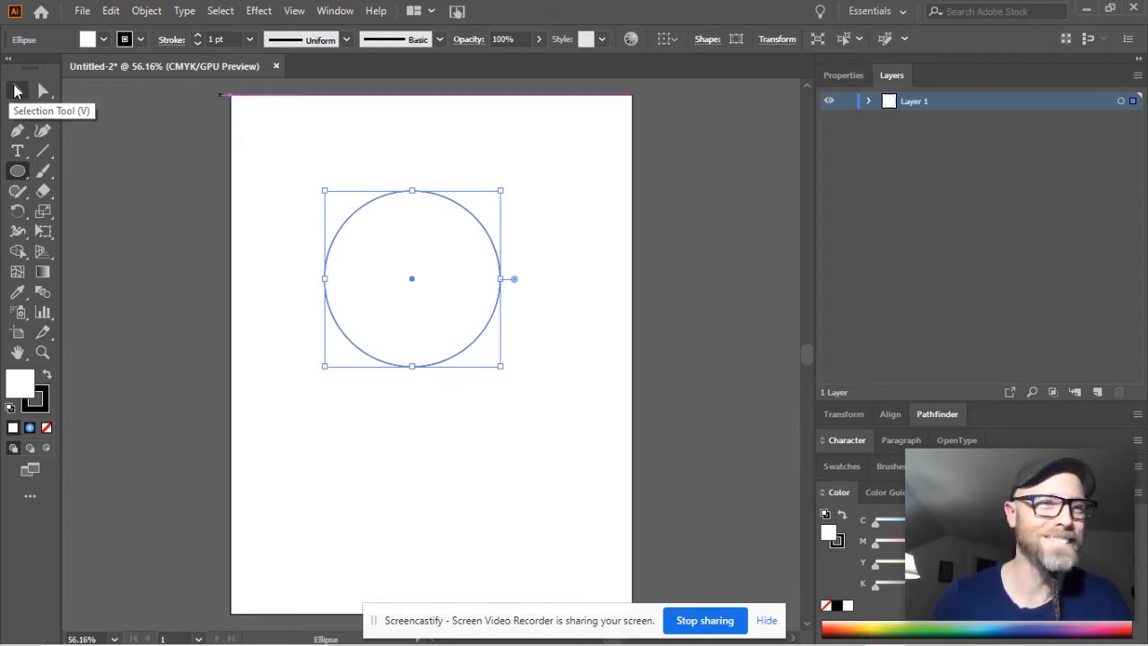
click(16, 90)
drag(356, 215, 367, 216)
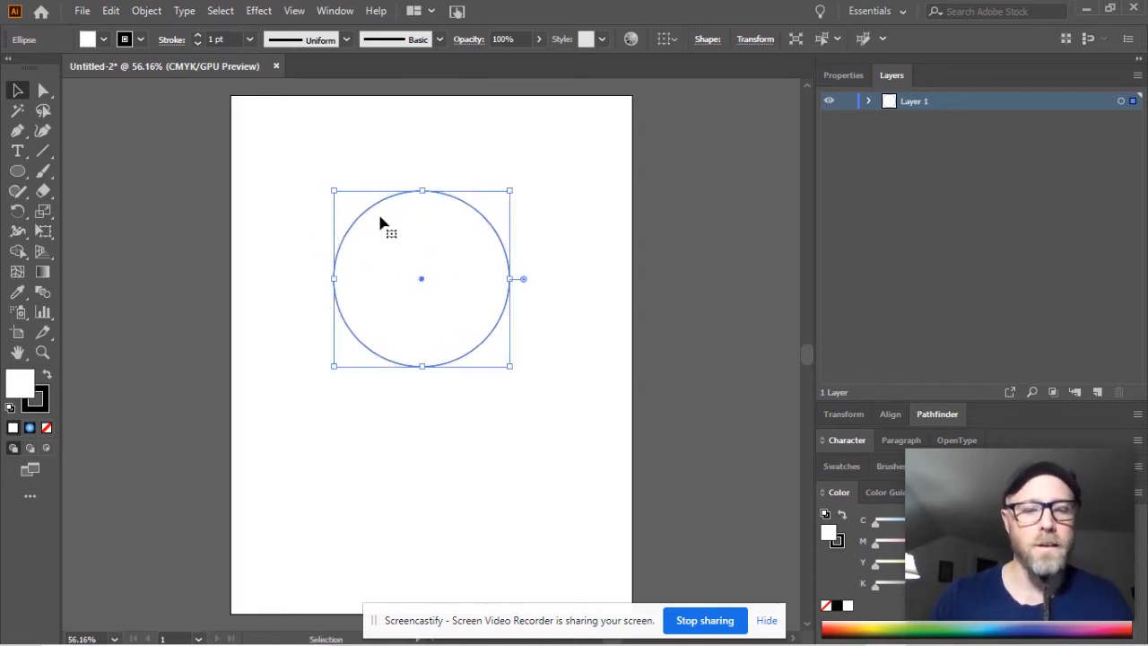
key(ctrl+equal)
click(238, 211)
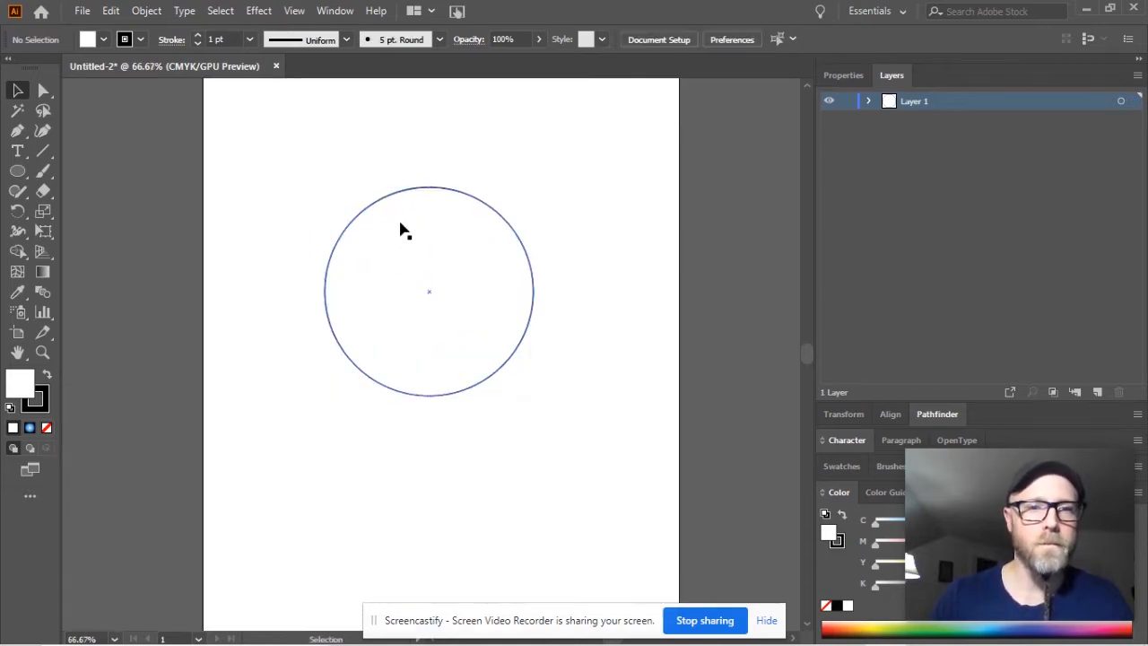
scroll(374, 218, up, 5)
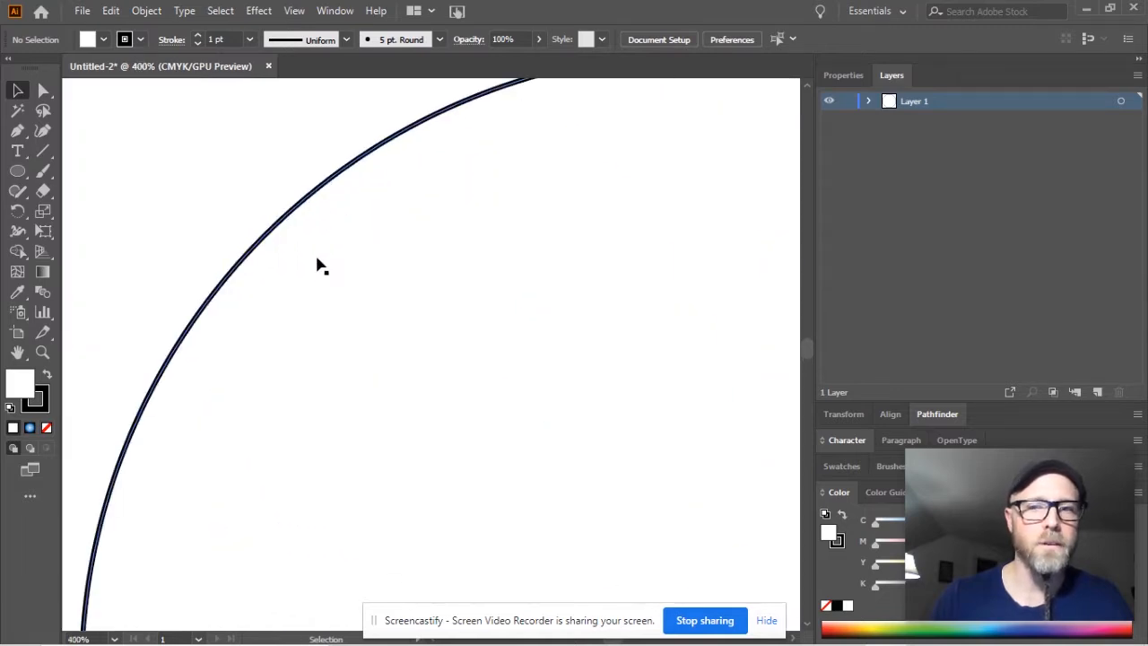
scroll(320, 266, down, 5)
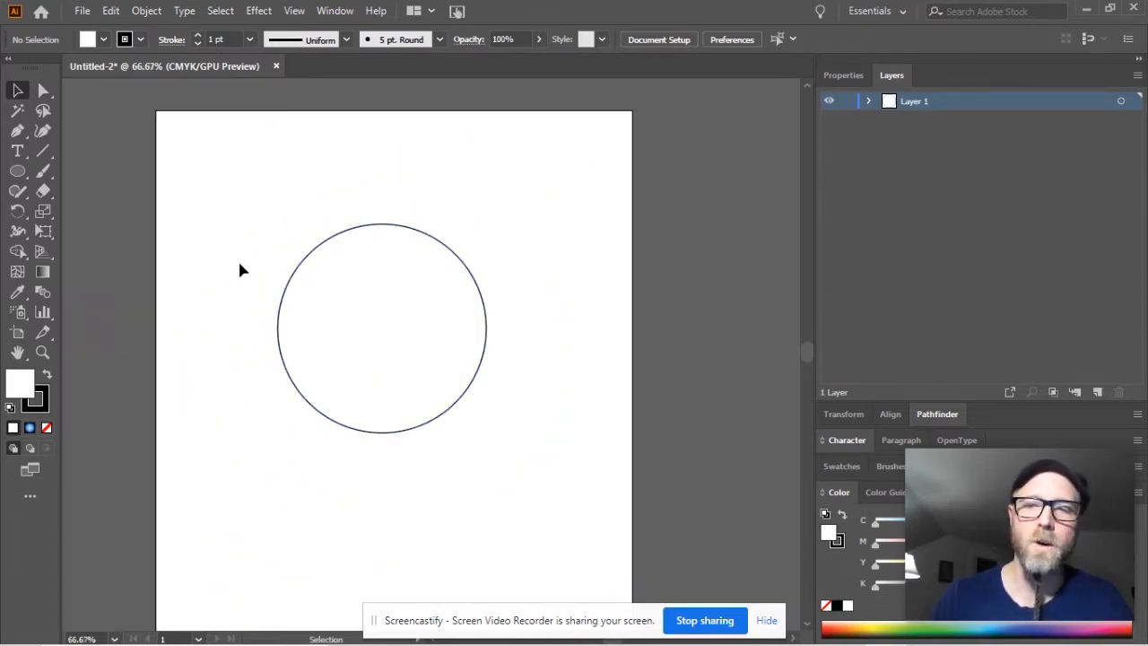
scroll(212, 269, up, 1)
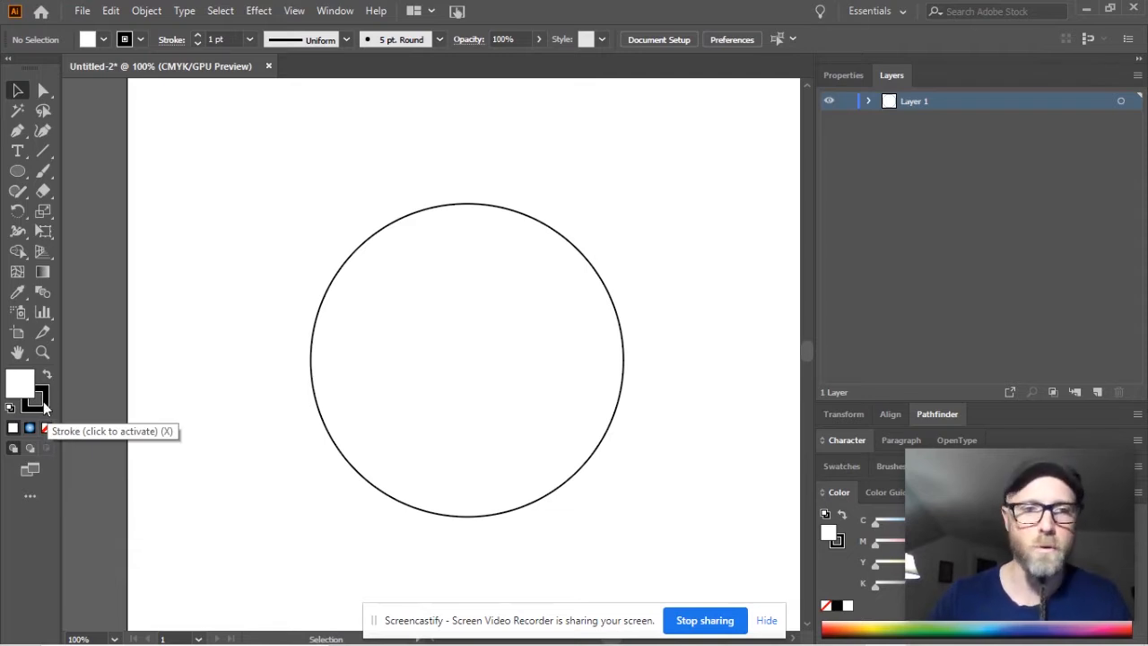
- Set the circle's stroke to None and deselect it
click(339, 274)
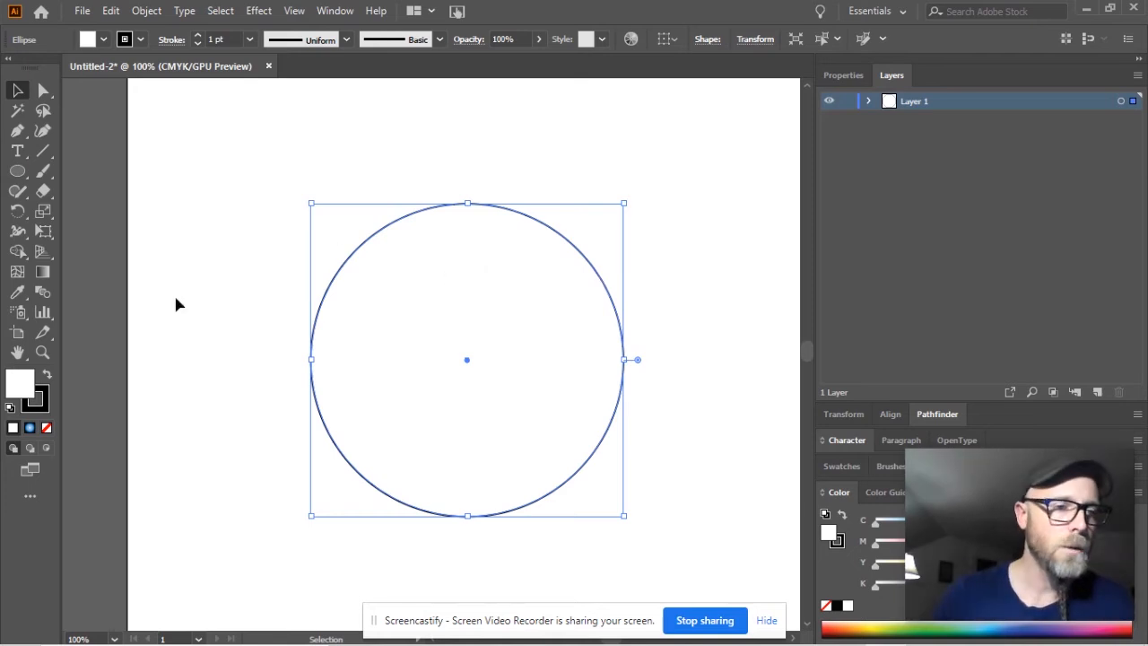
click(35, 401)
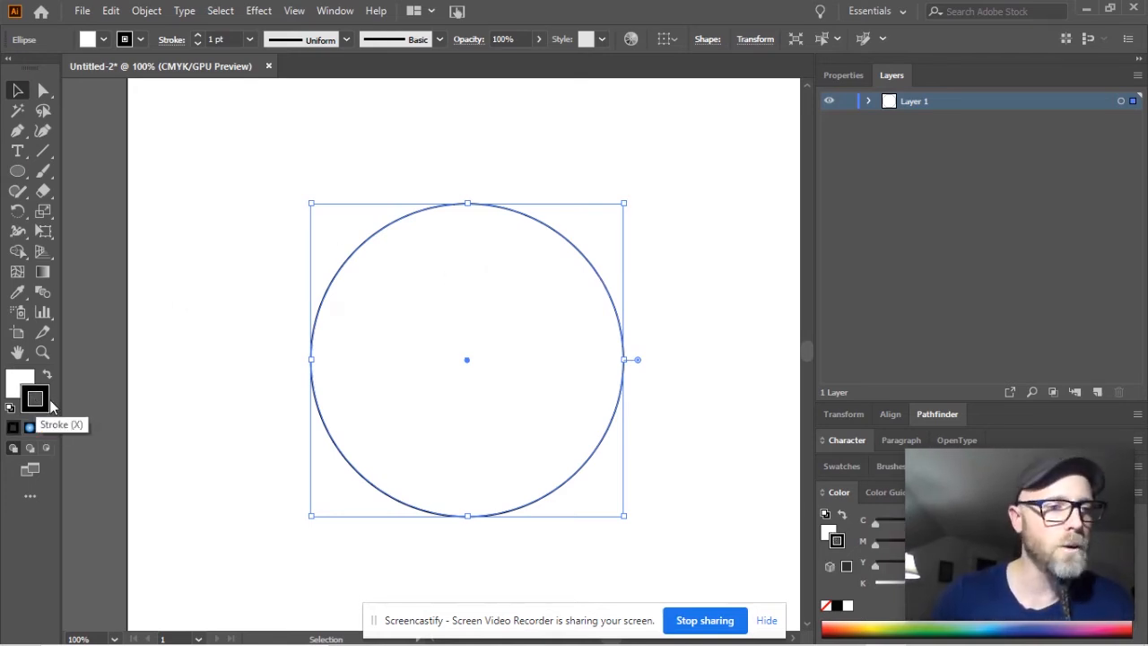
click(10, 381)
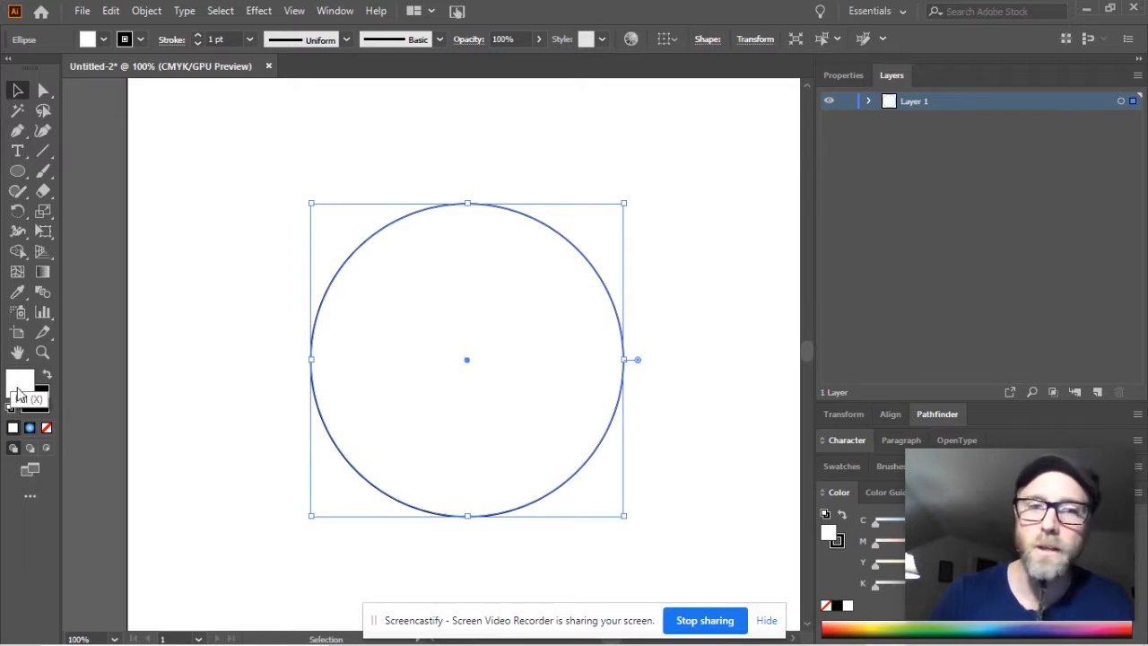
click(45, 409)
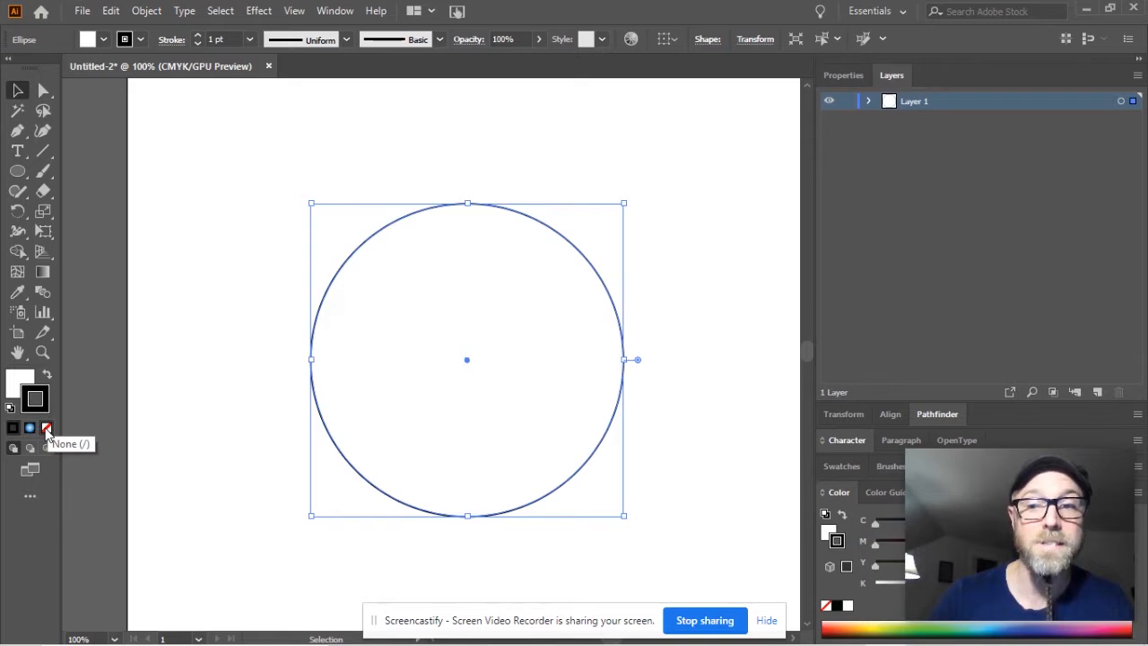
click(47, 429)
click(263, 252)
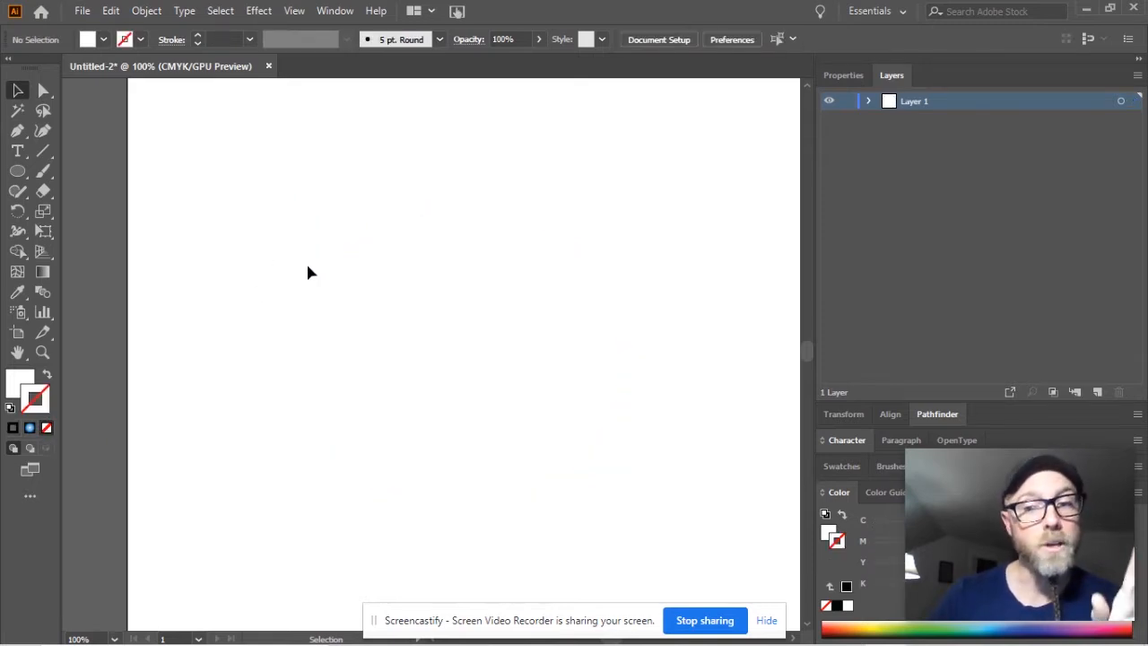
- Fill the circle with the light orange skin tone #efc081 and deselect it
click(448, 499)
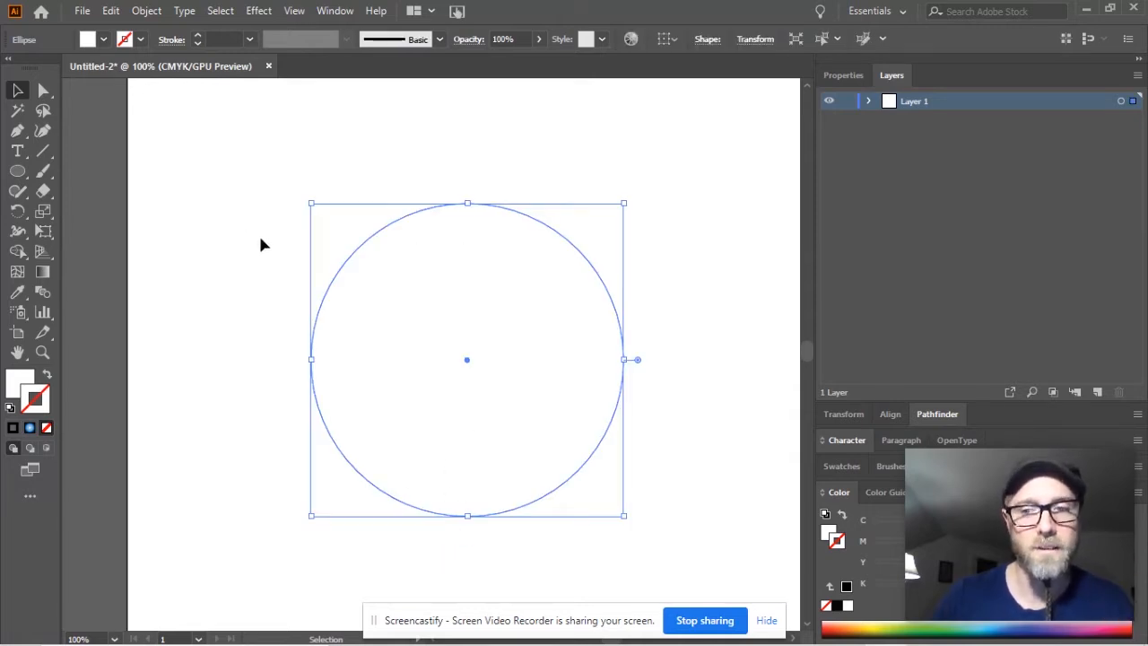
click(14, 385)
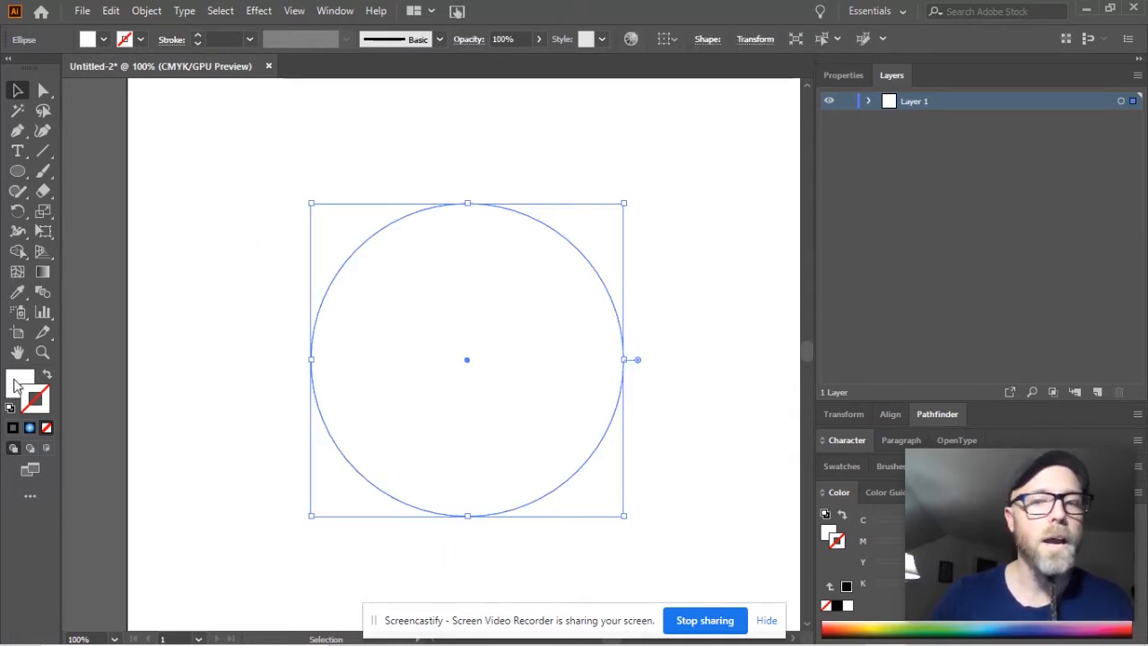
click(14, 385)
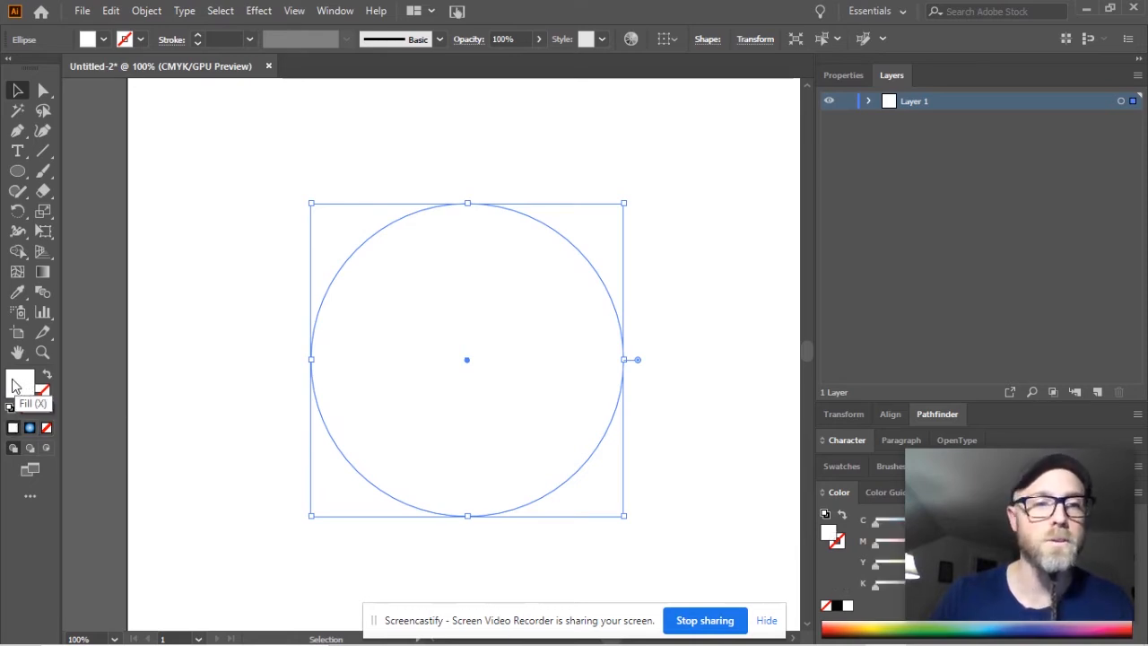
double_click(14, 385)
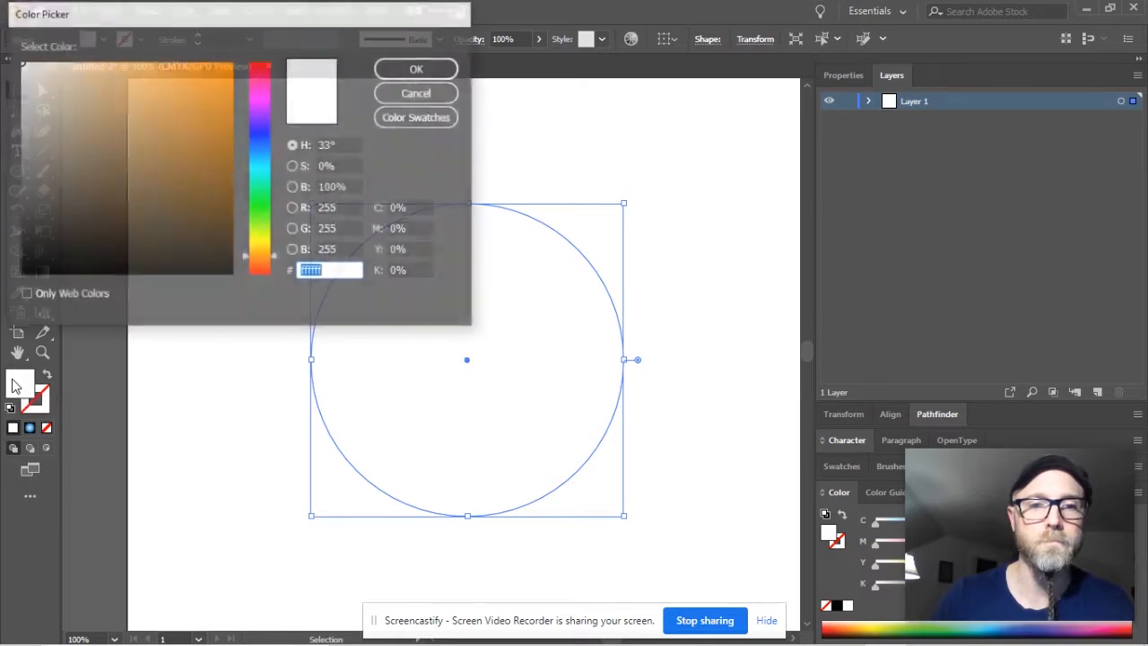
click(277, 259)
mouse_move(275, 260)
mouse_down()
mouse_move(278, 72)
mouse_move(270, 257)
mouse_up()
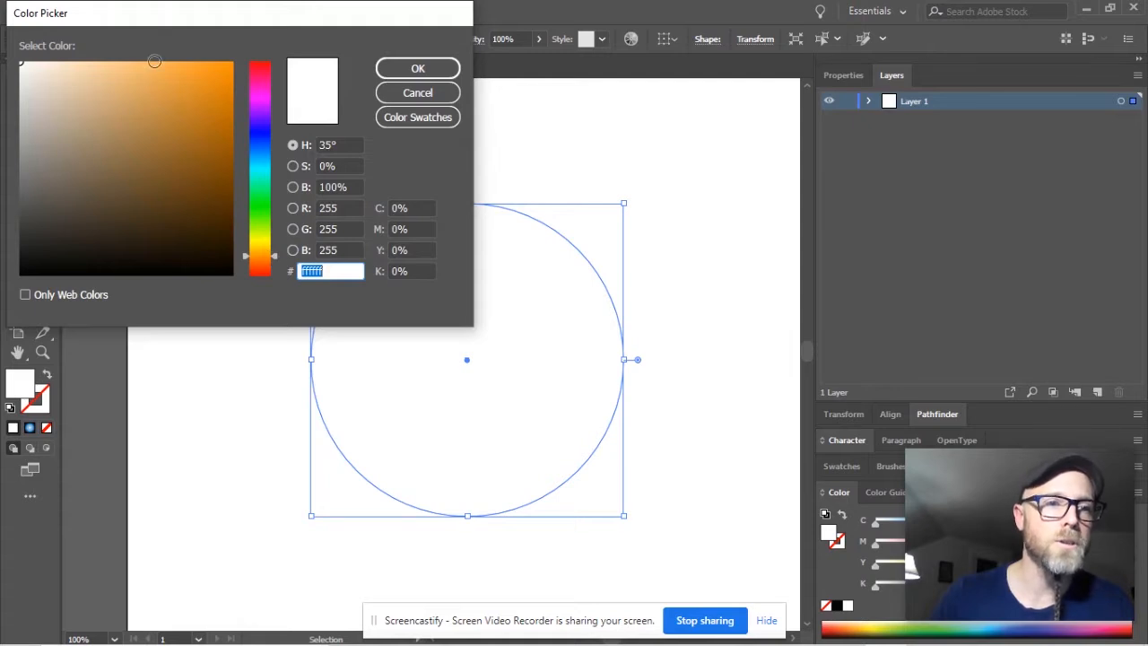
click(138, 70)
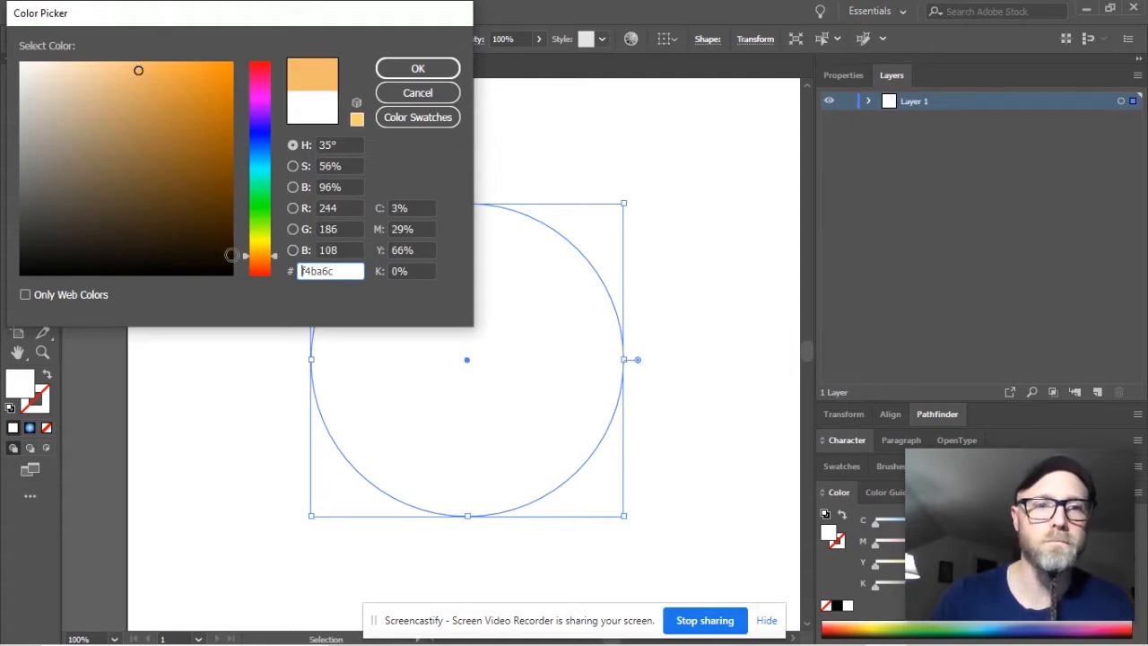
click(117, 74)
click(414, 66)
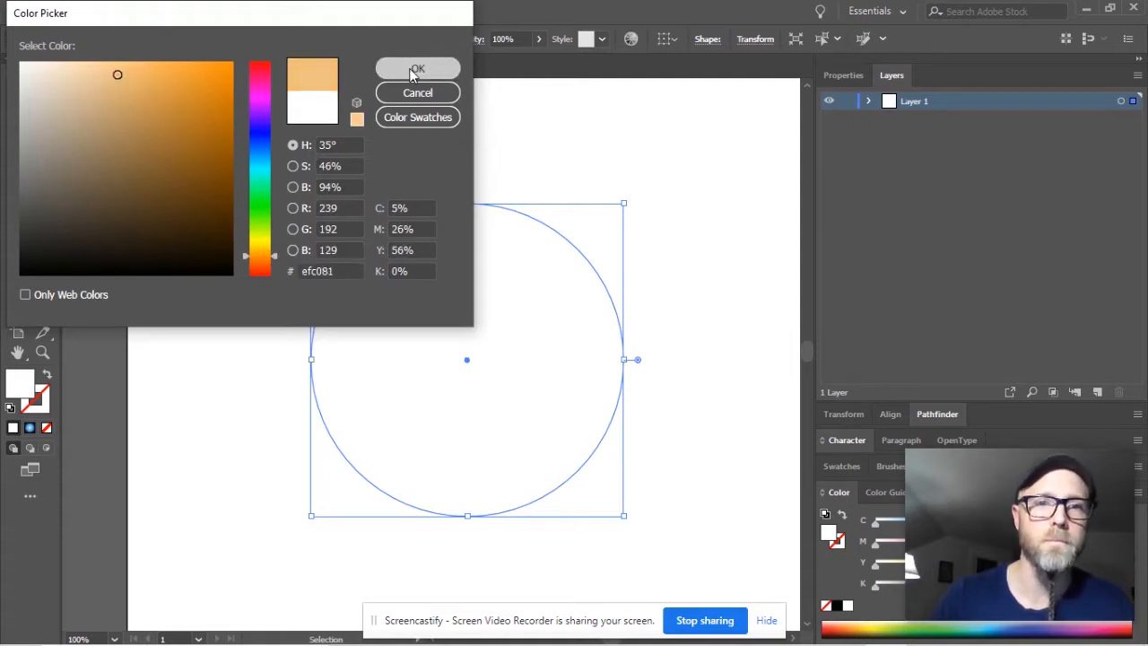
click(202, 160)
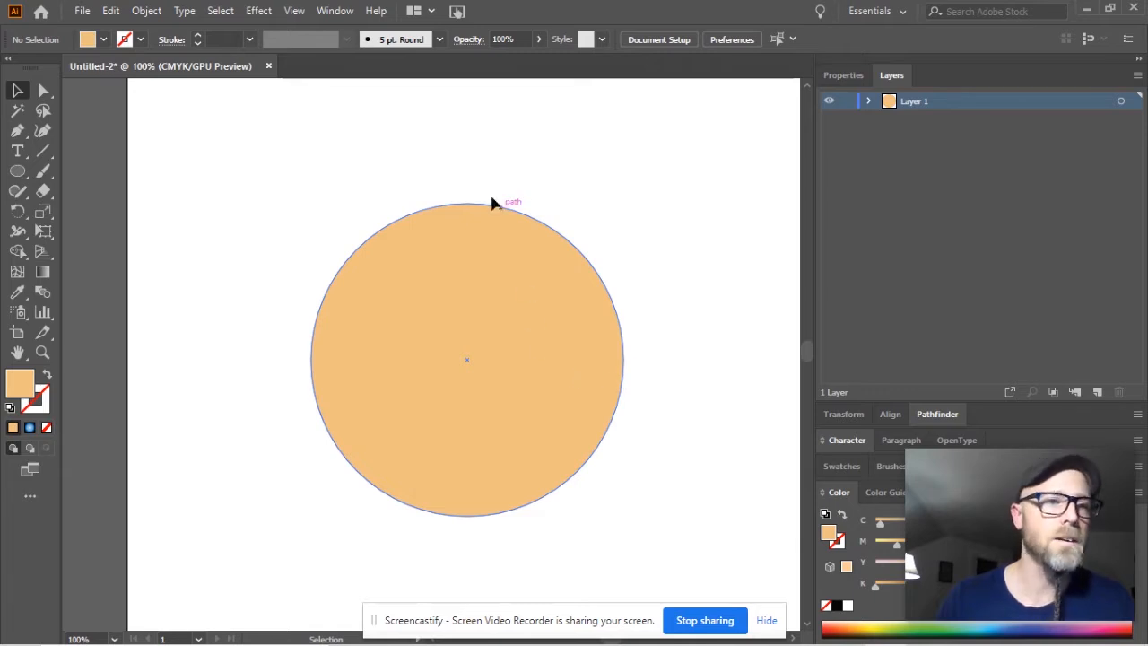
- Set the fill to blue #3a33bc and draw a small upright ellipse as the left eye in the lower half of the face
click(18, 171)
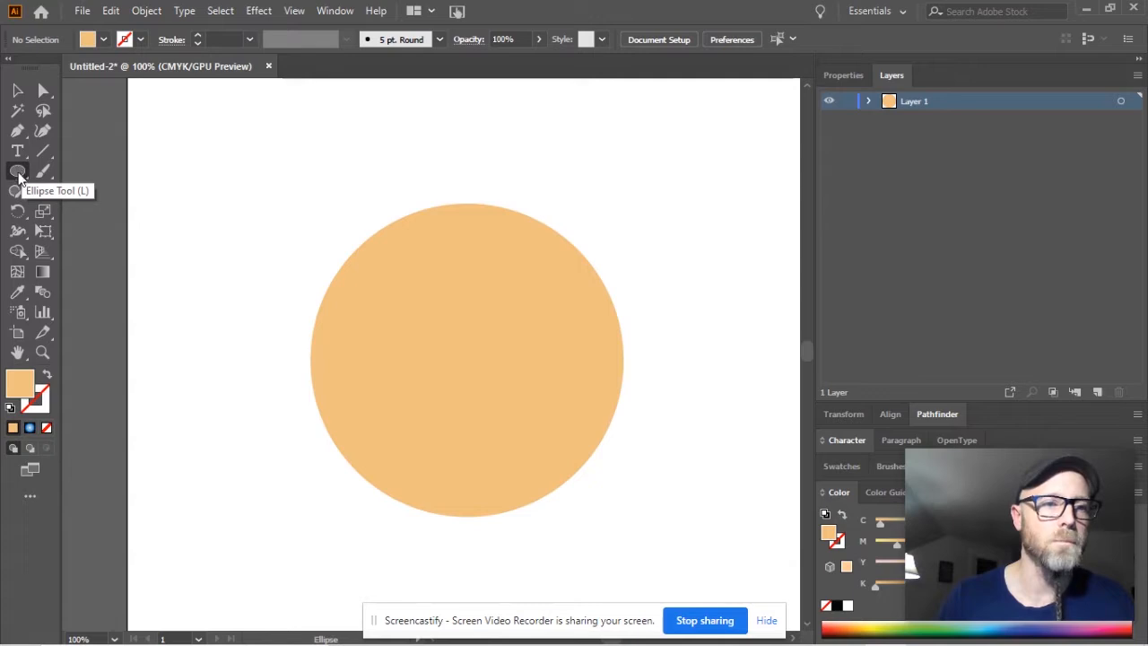
double_click(16, 386)
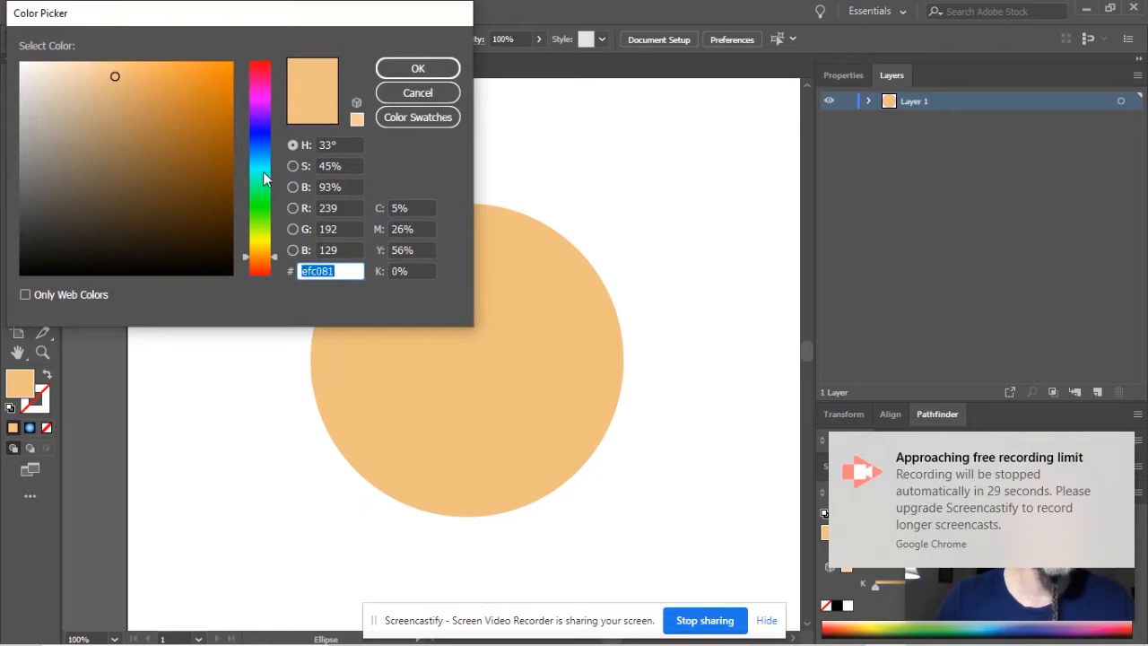
click(260, 131)
click(175, 118)
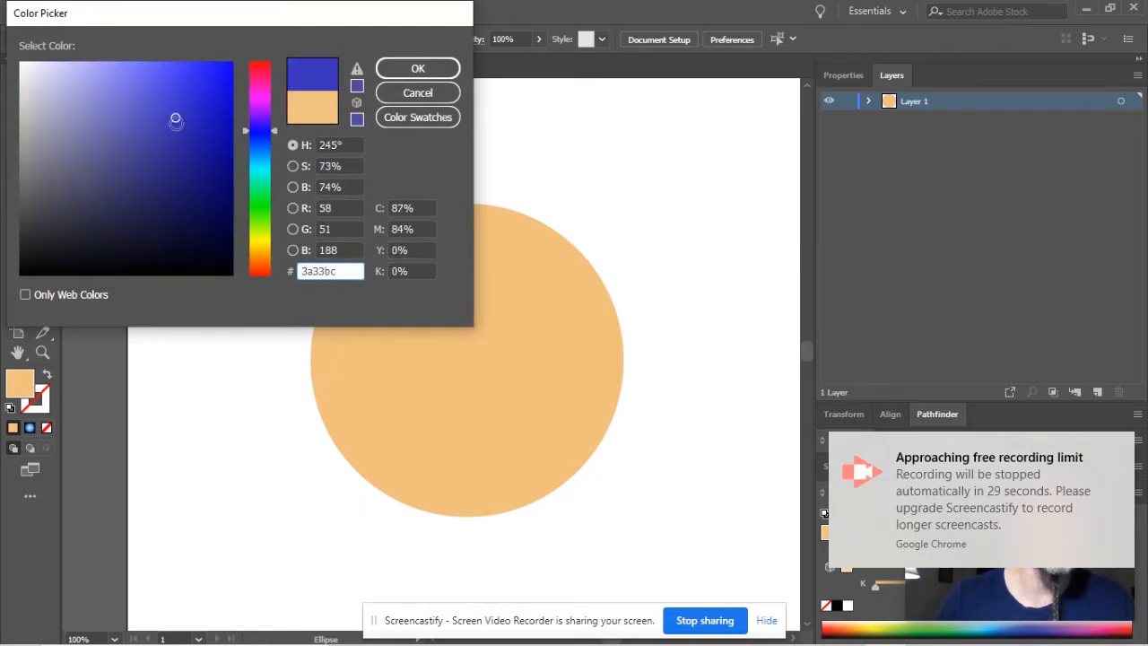
click(418, 70)
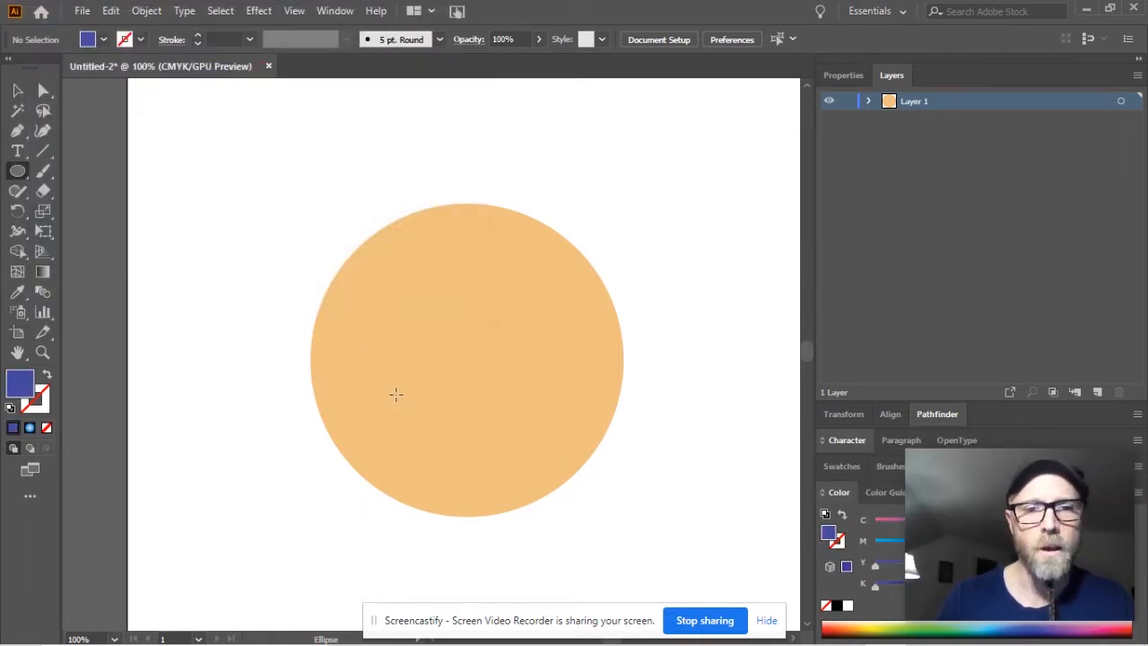
drag(395, 394, 428, 455)
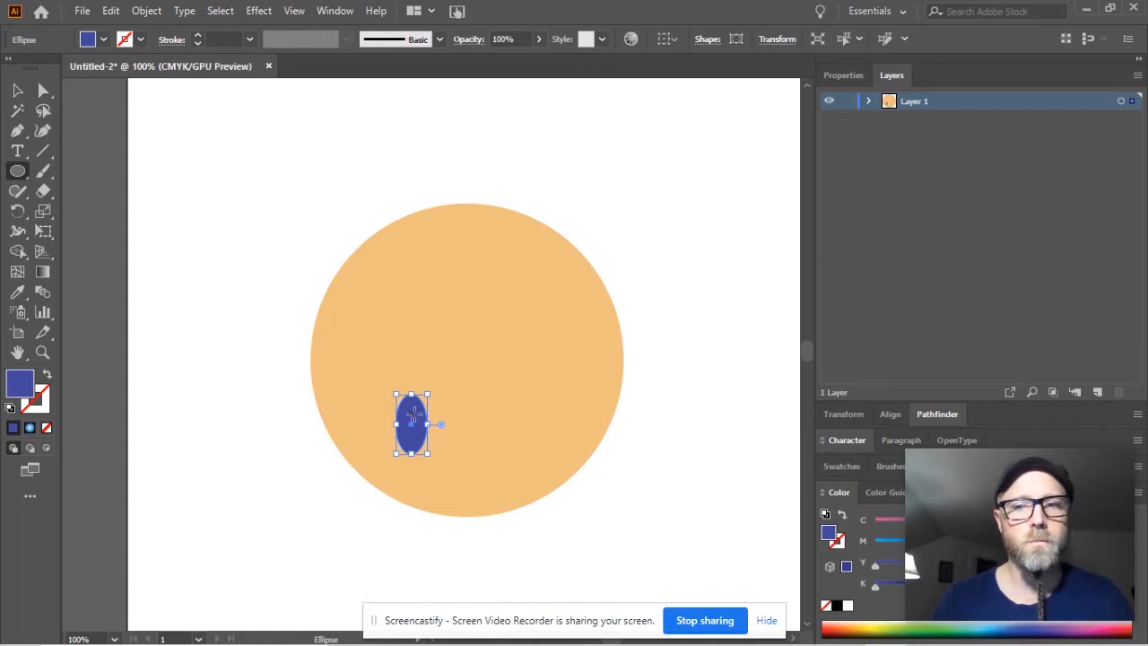
- Duplicate the blue eye ellipse and place the copy level with the original on the right half of the face
key(ctrl)
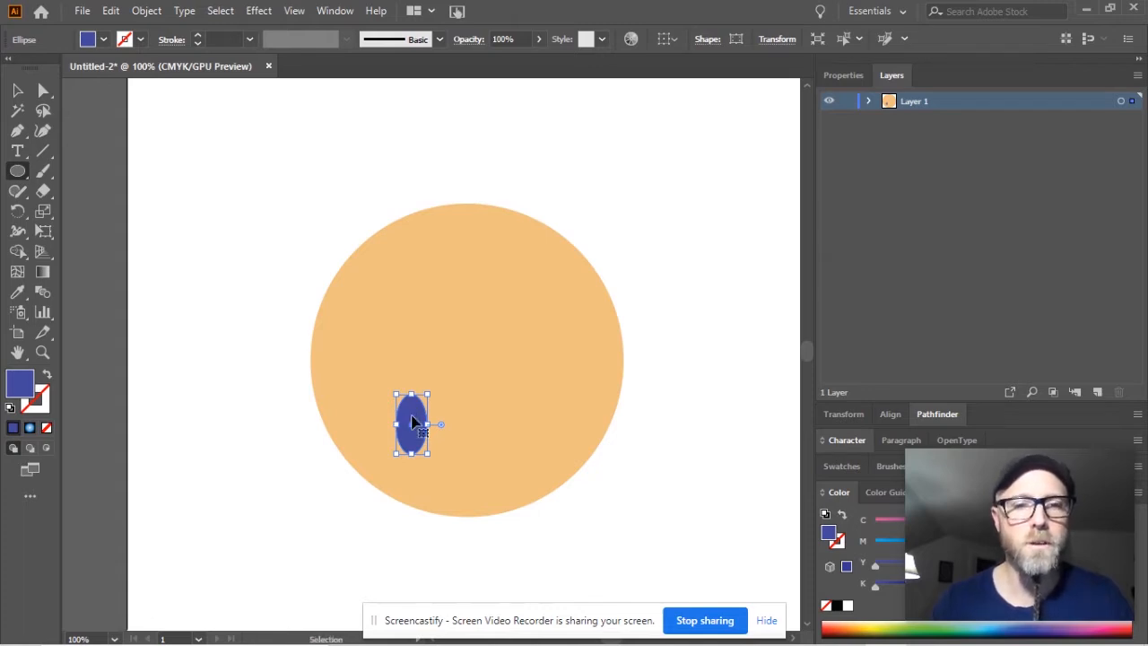
key(ctrl+c)
key(ctrl+v)
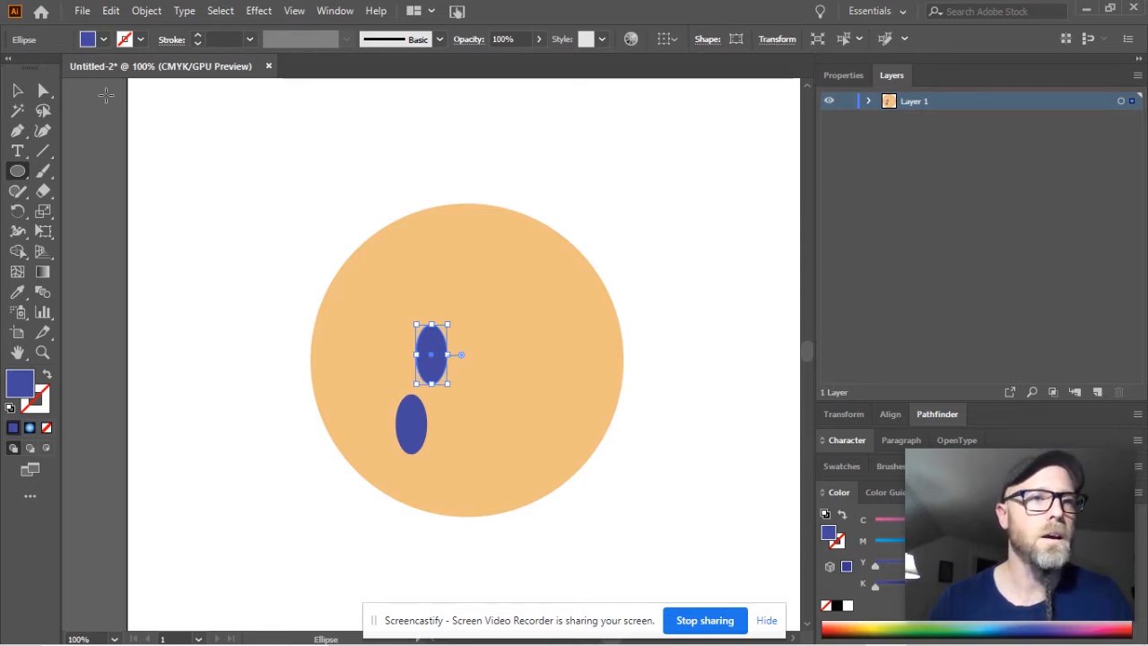
click(17, 90)
drag(429, 349, 511, 418)
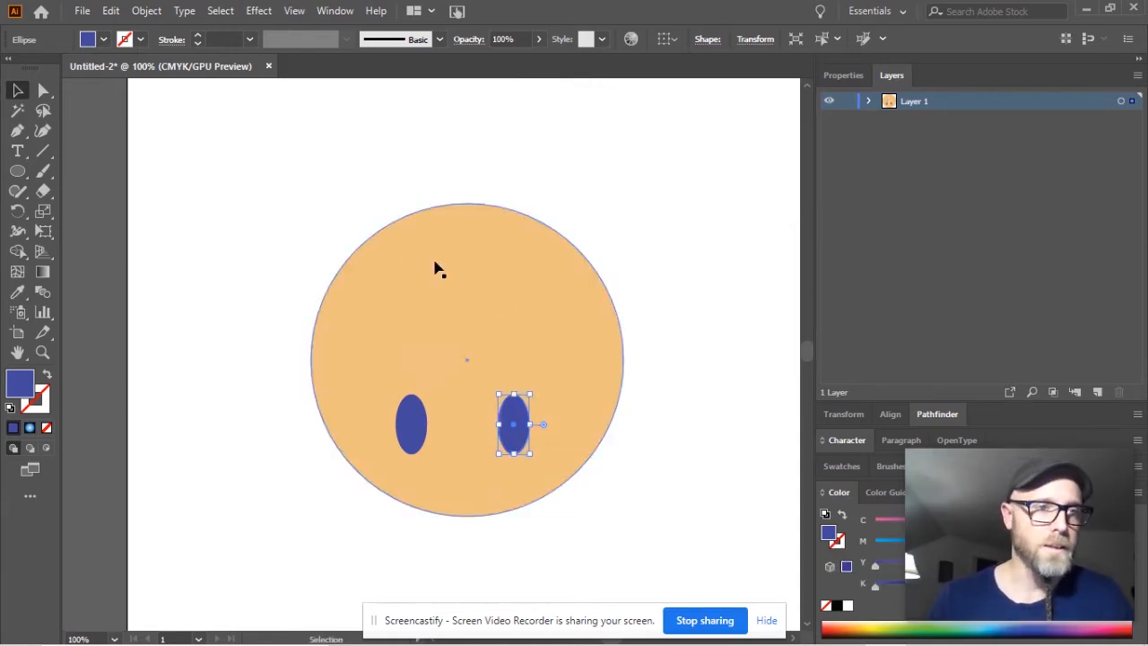
- Draw an open, downward-bulging smile curve below the eyes with the Pen tool and set its fill to None
click(18, 131)
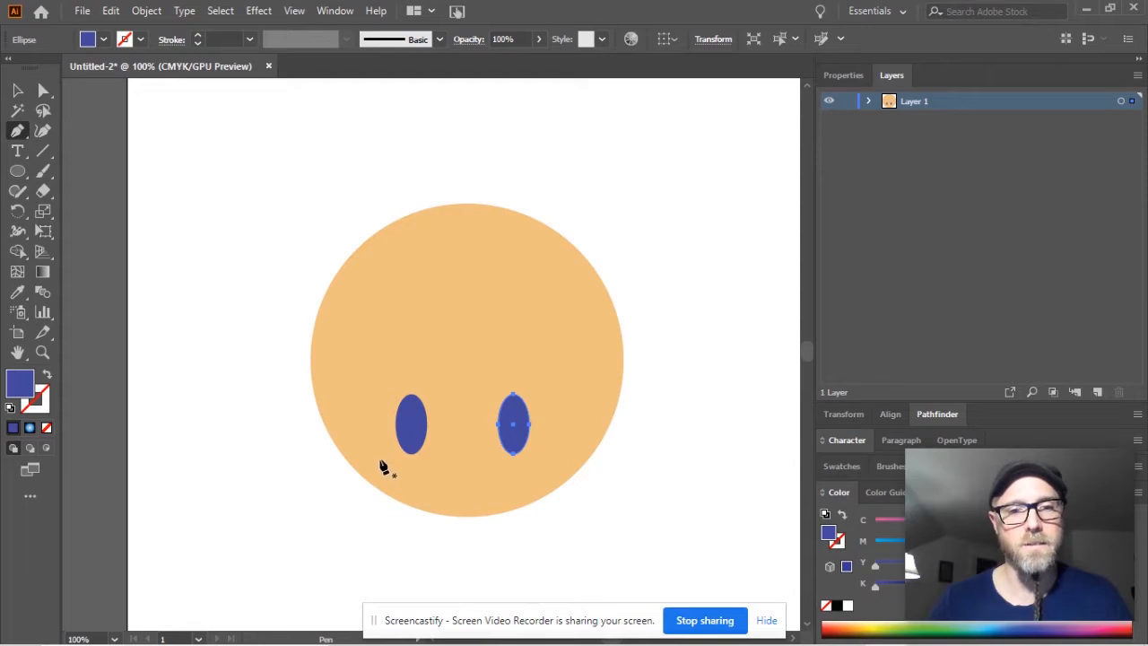
drag(378, 459, 410, 496)
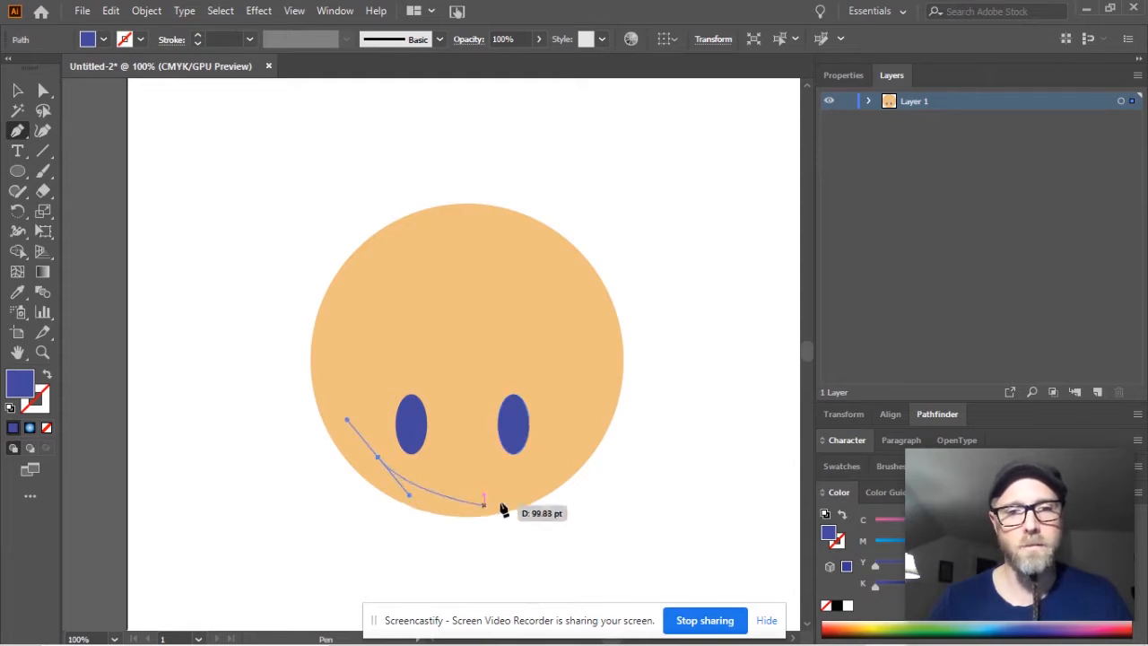
drag(555, 455, 599, 393)
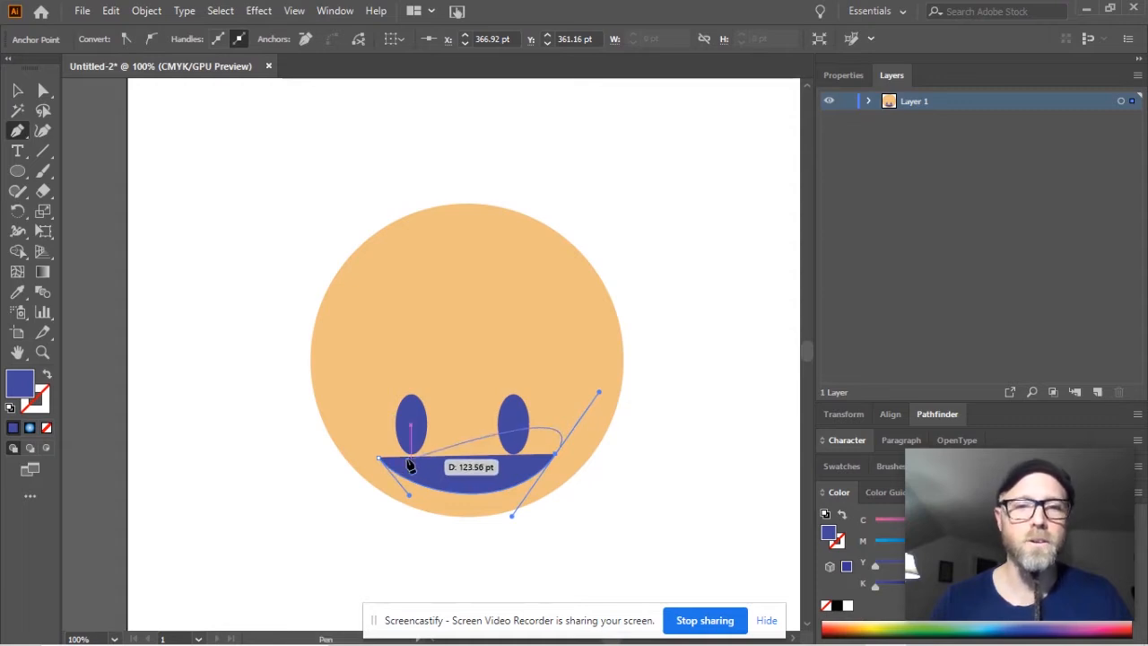
drag(388, 458, 690, 423)
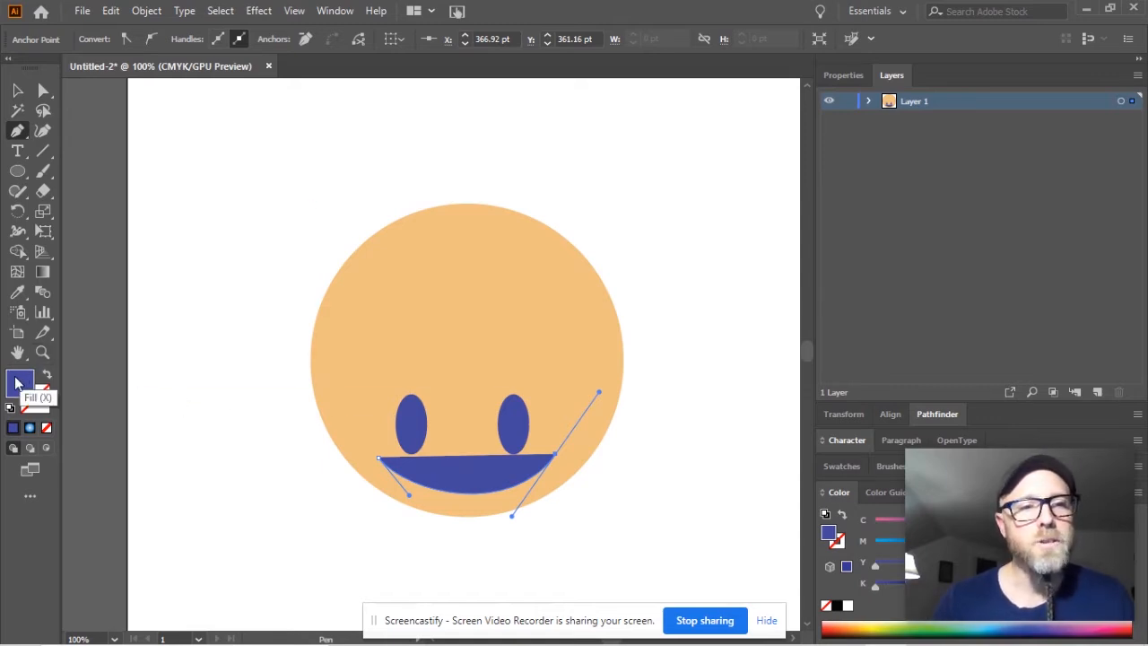
click(46, 429)
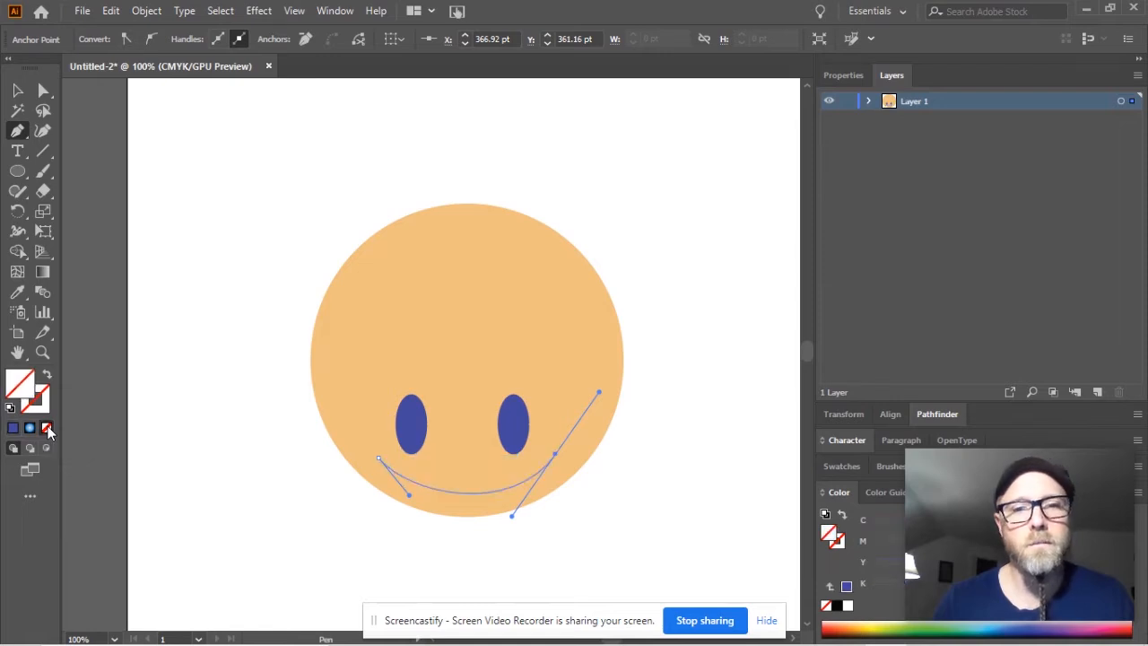
- Try to give the mouth curve a black #000000 stroke by choosing the colour in the Color Picker
click(43, 405)
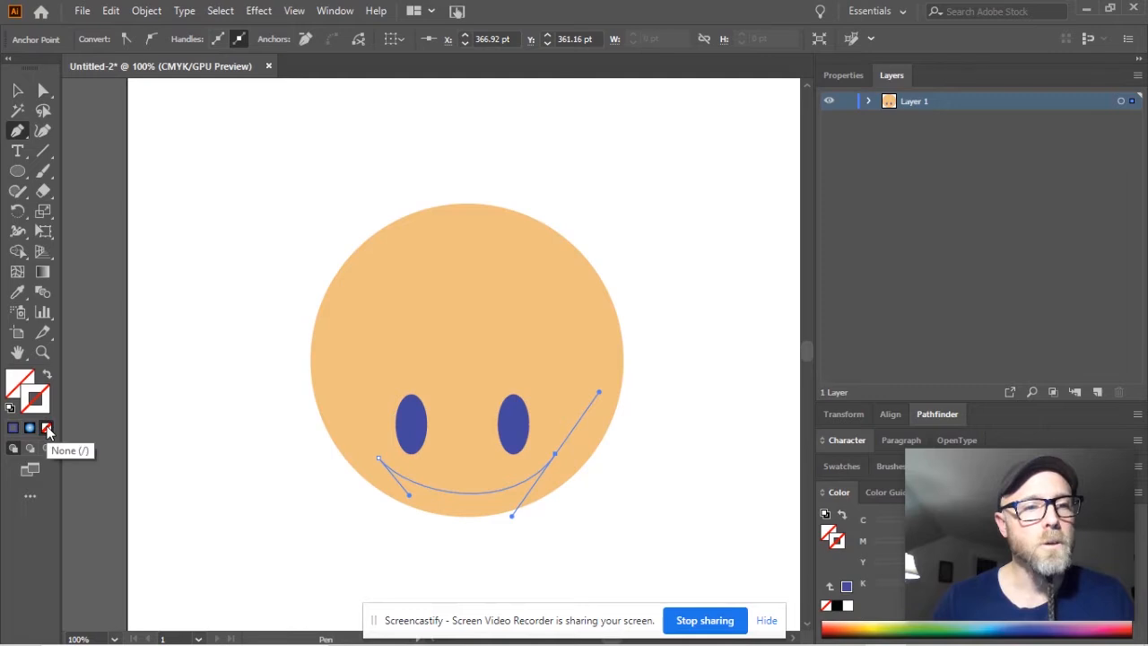
double_click(43, 405)
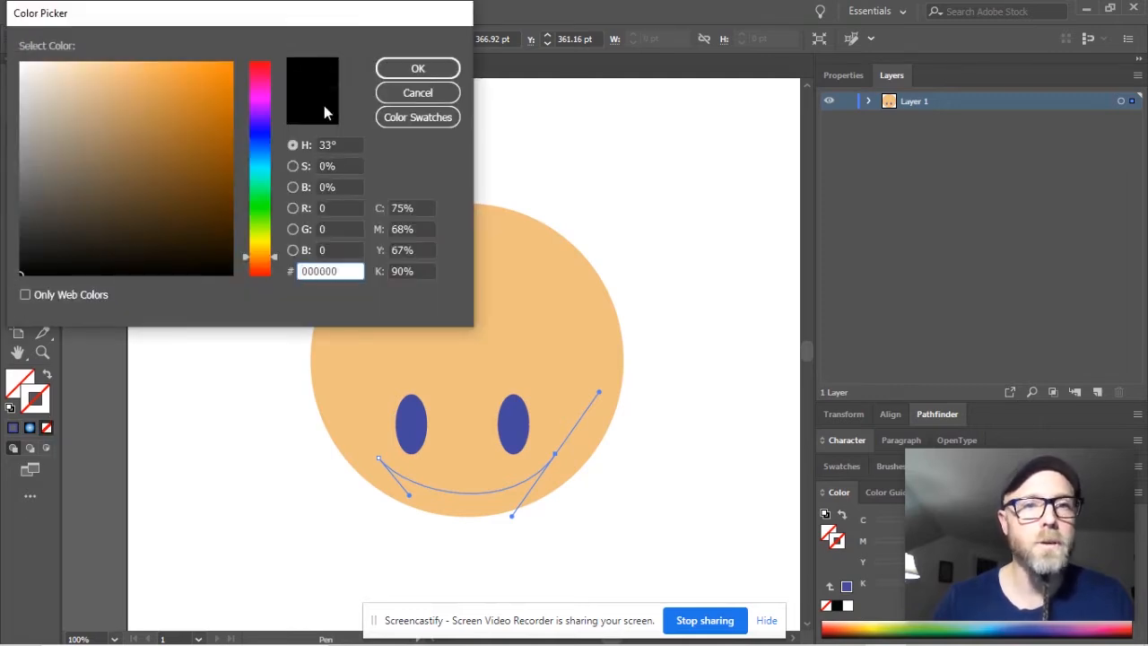
click(420, 72)
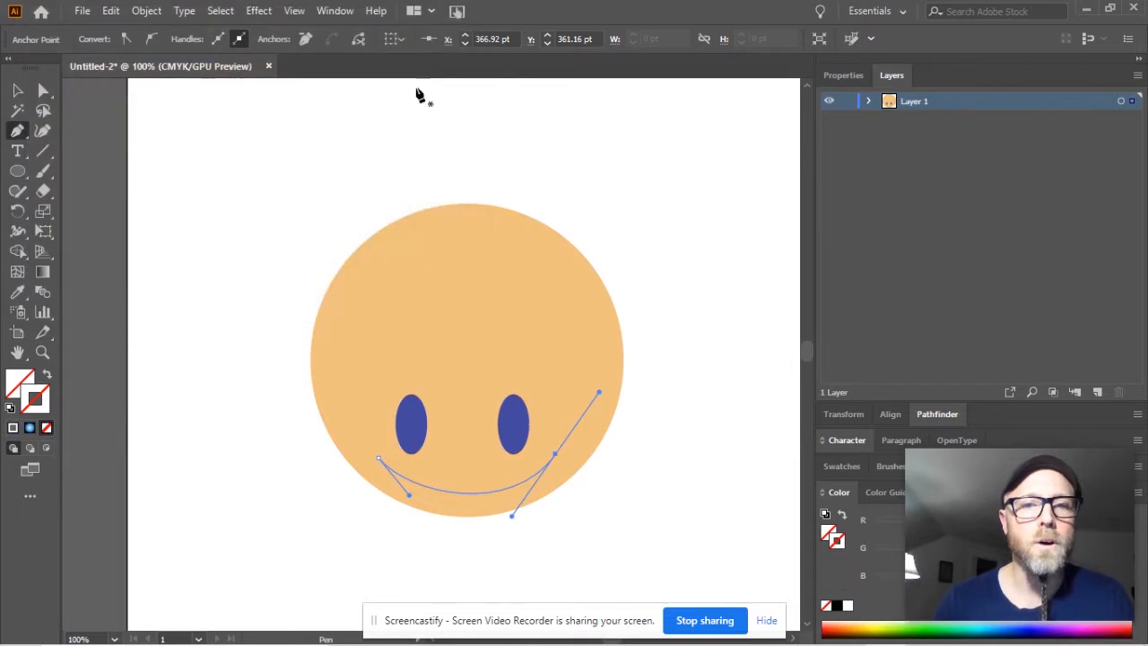
scroll(457, 493, up, 1)
scroll(457, 493, up, 1)
scroll(455, 488, down, 1)
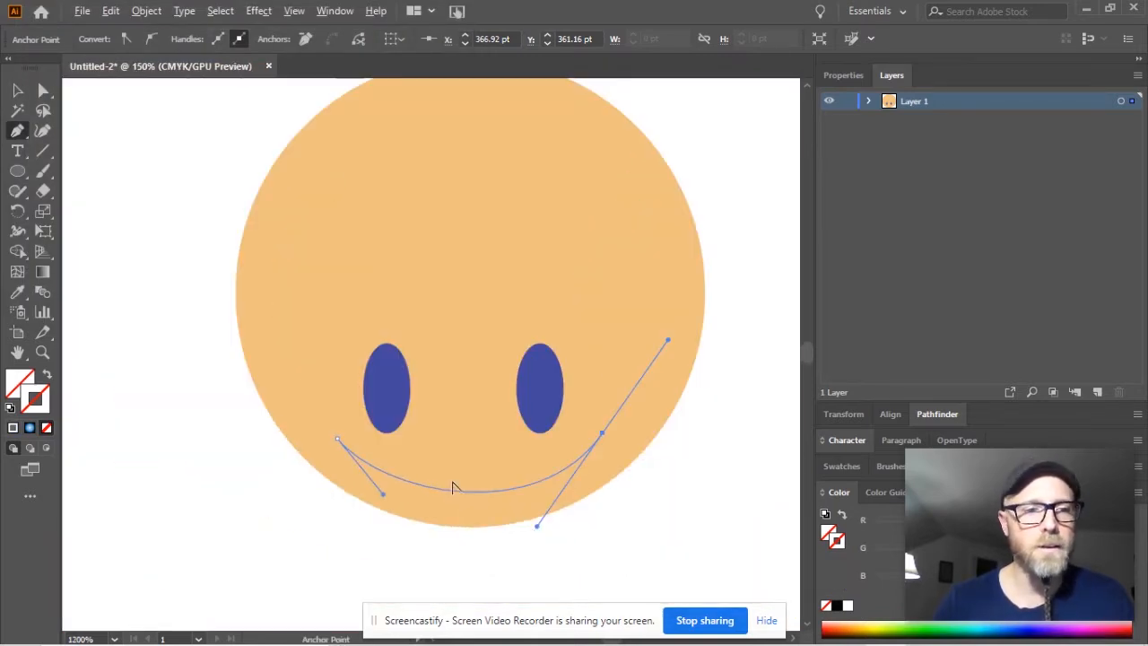
double_click(47, 411)
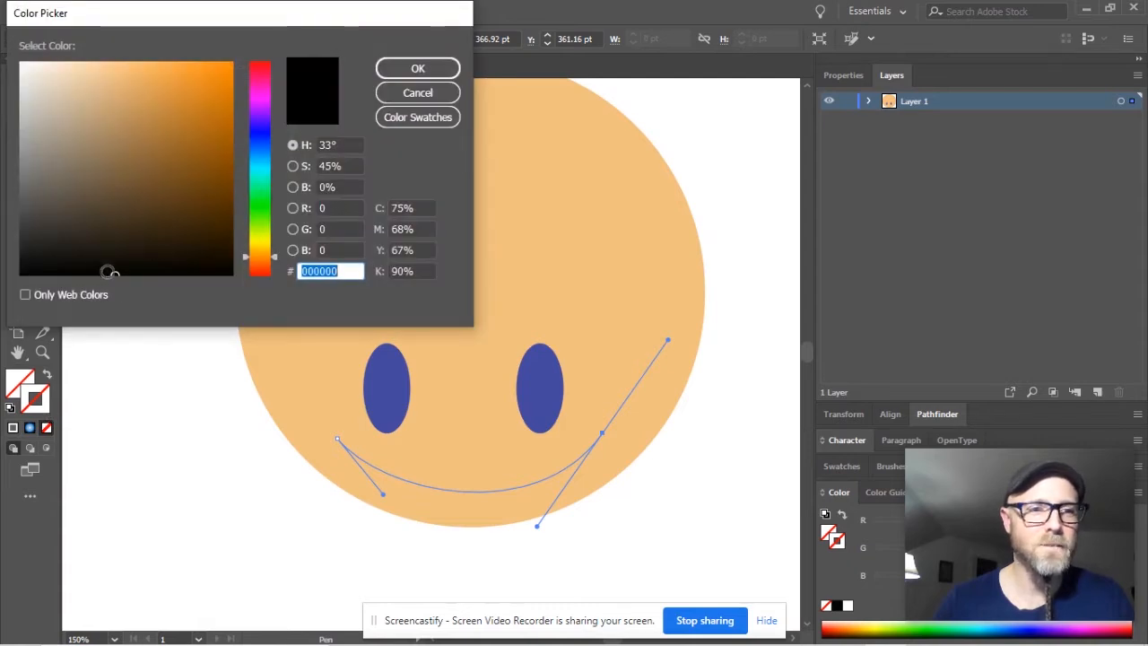
click(425, 74)
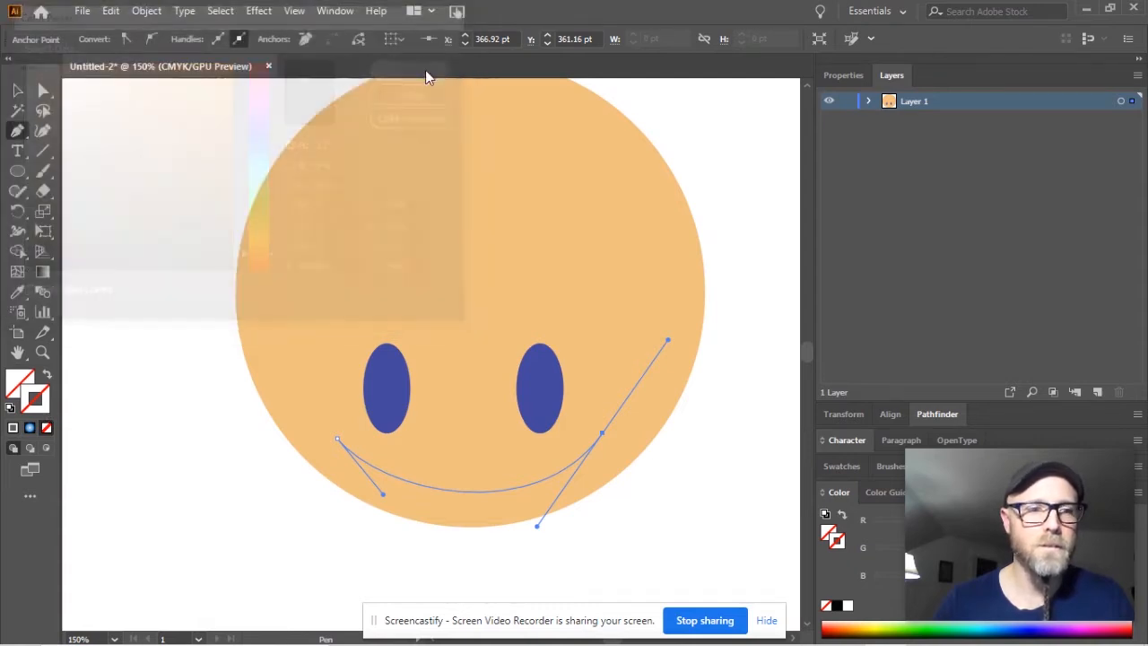
- Switch the mouth curve's stroke from None to a solid colour and set it to black #000000
click(12, 429)
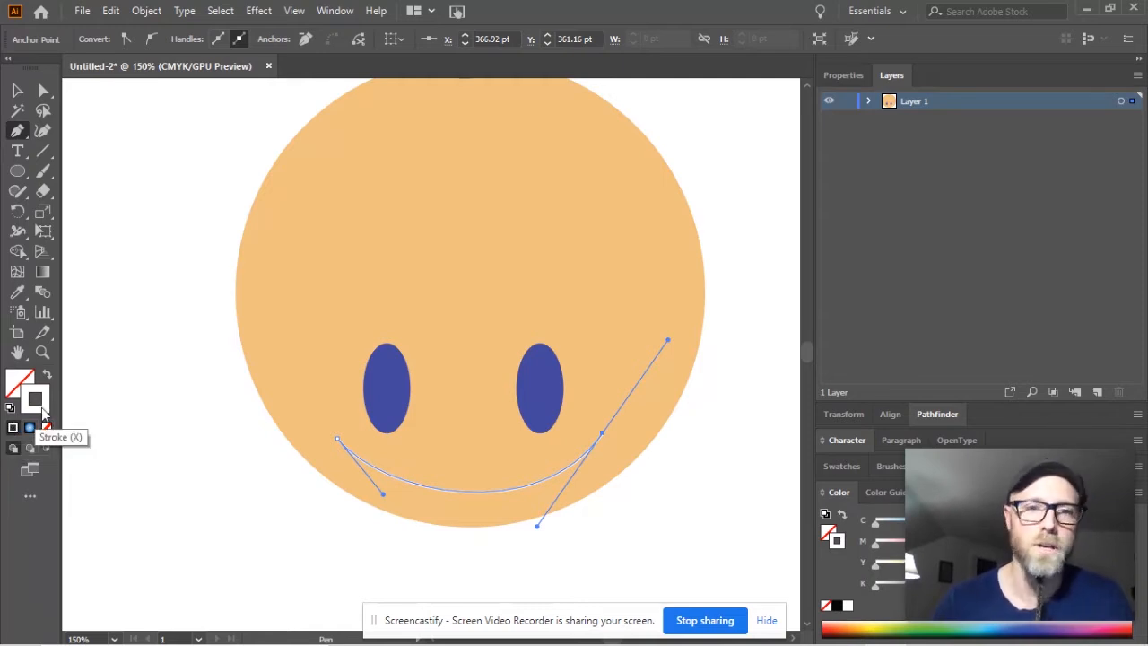
double_click(36, 400)
click(59, 254)
click(7, 274)
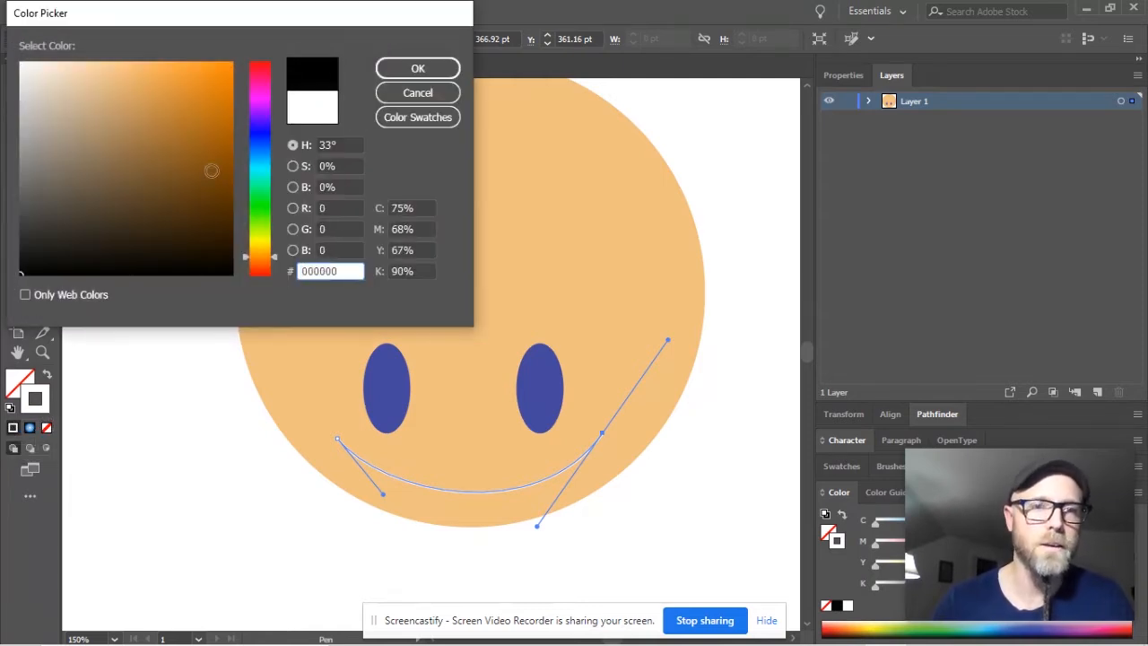
click(418, 67)
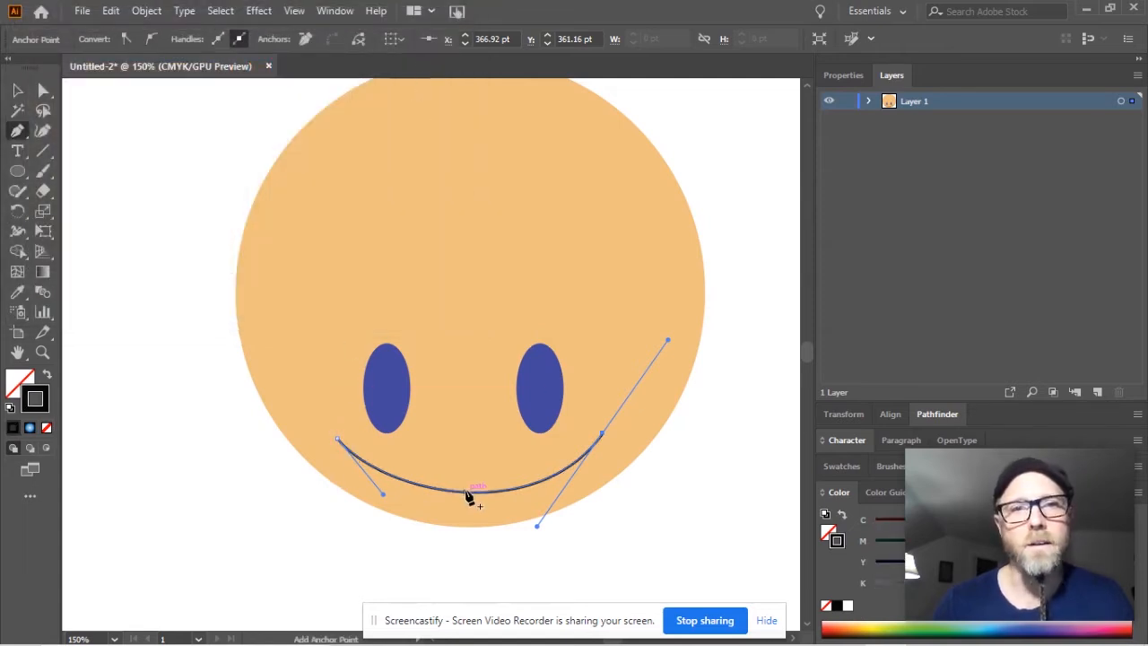
- Select the mouth curve, set its stroke weight to 3 pt and deselect it
click(17, 91)
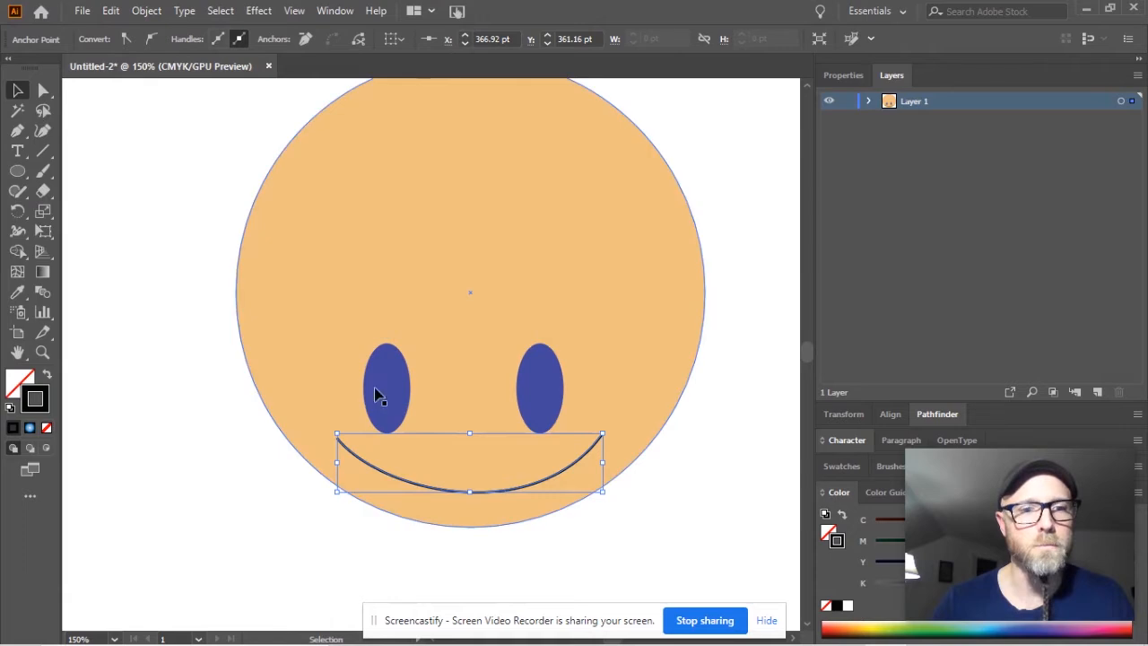
click(401, 482)
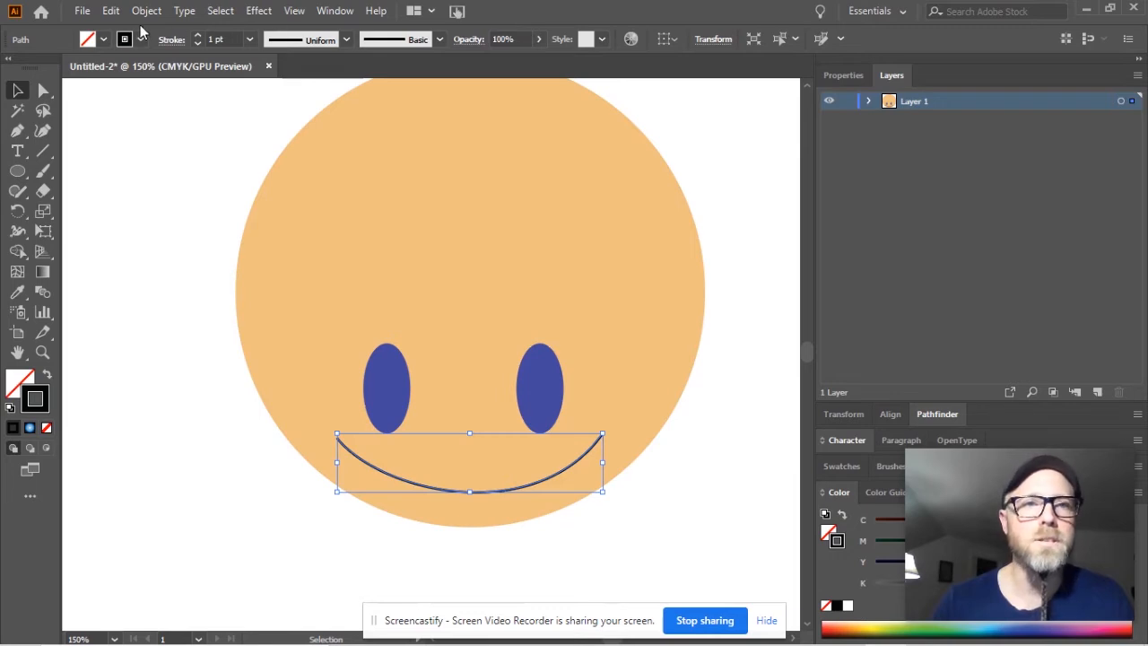
click(199, 36)
click(198, 35)
click(228, 517)
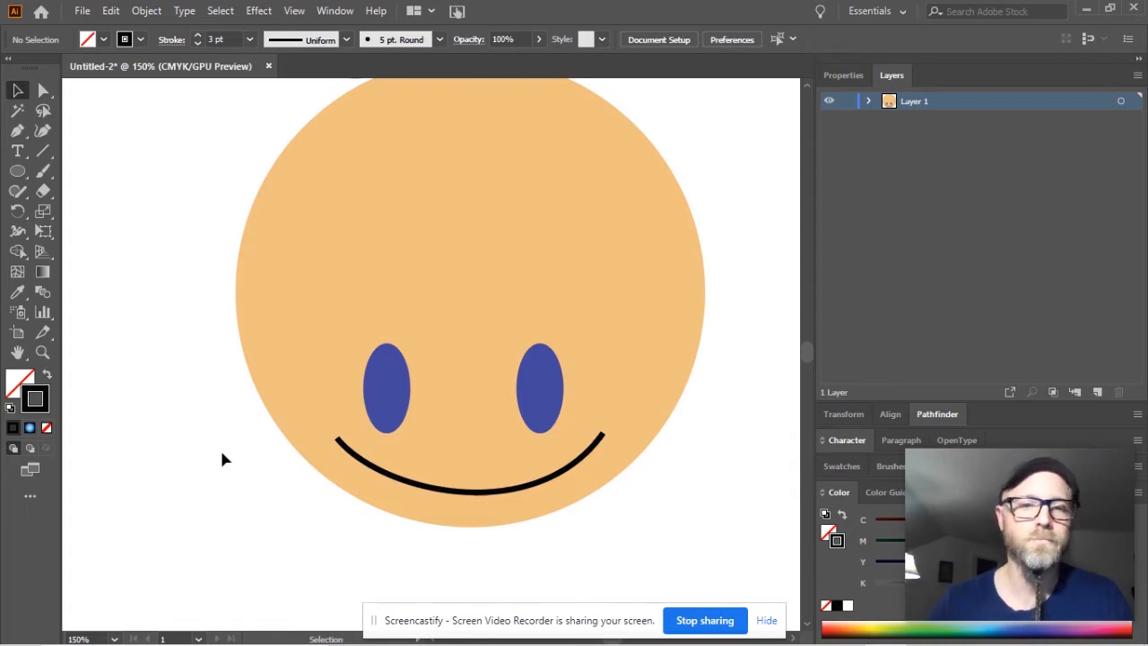
scroll(281, 449, down, 1)
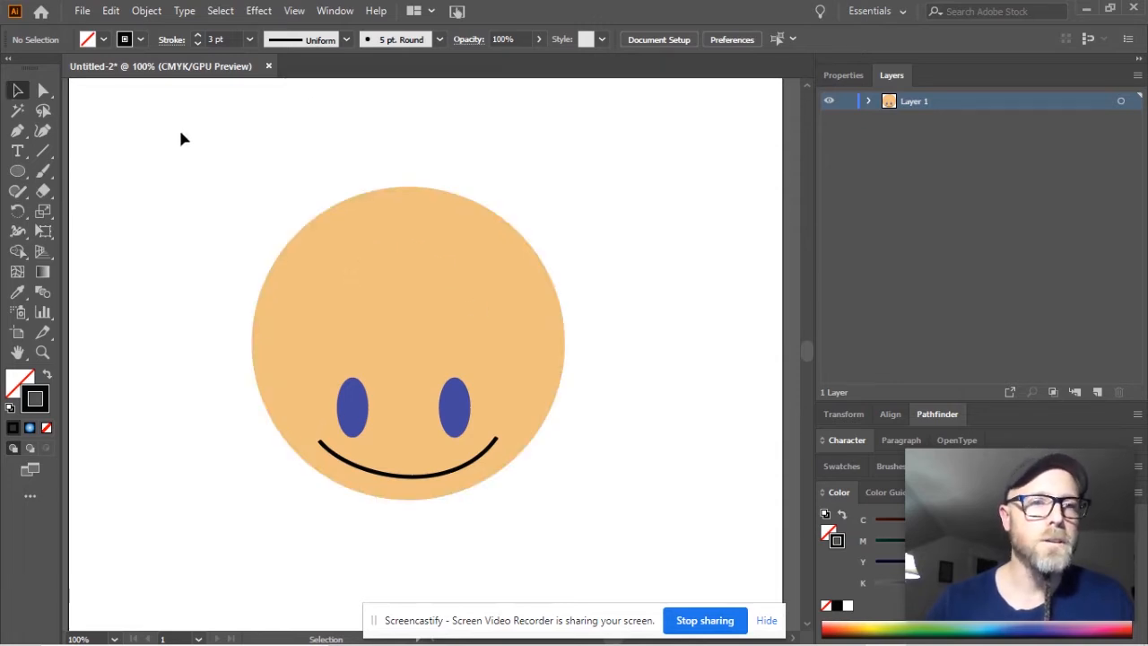
drag(204, 154, 652, 538)
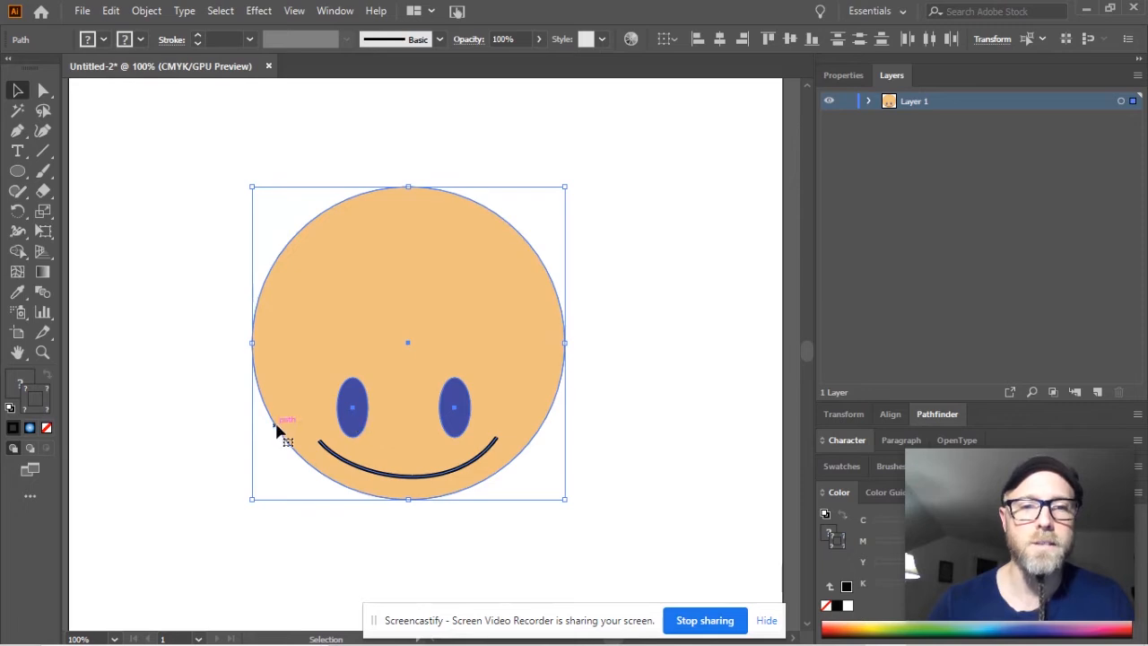
right_click(327, 288)
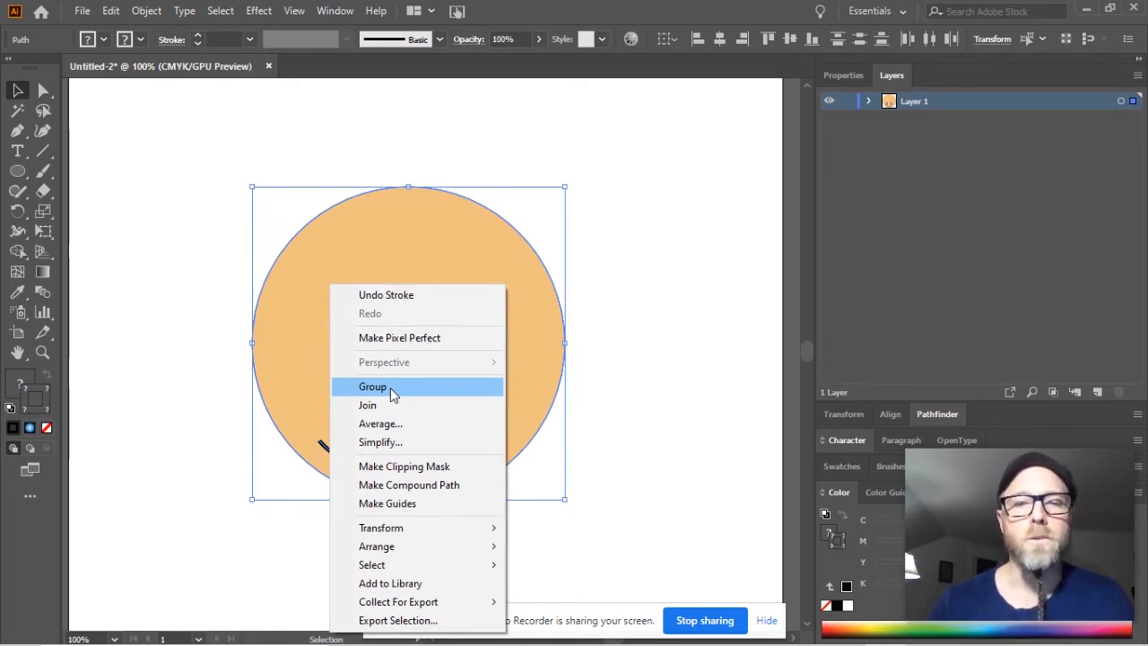
click(679, 254)
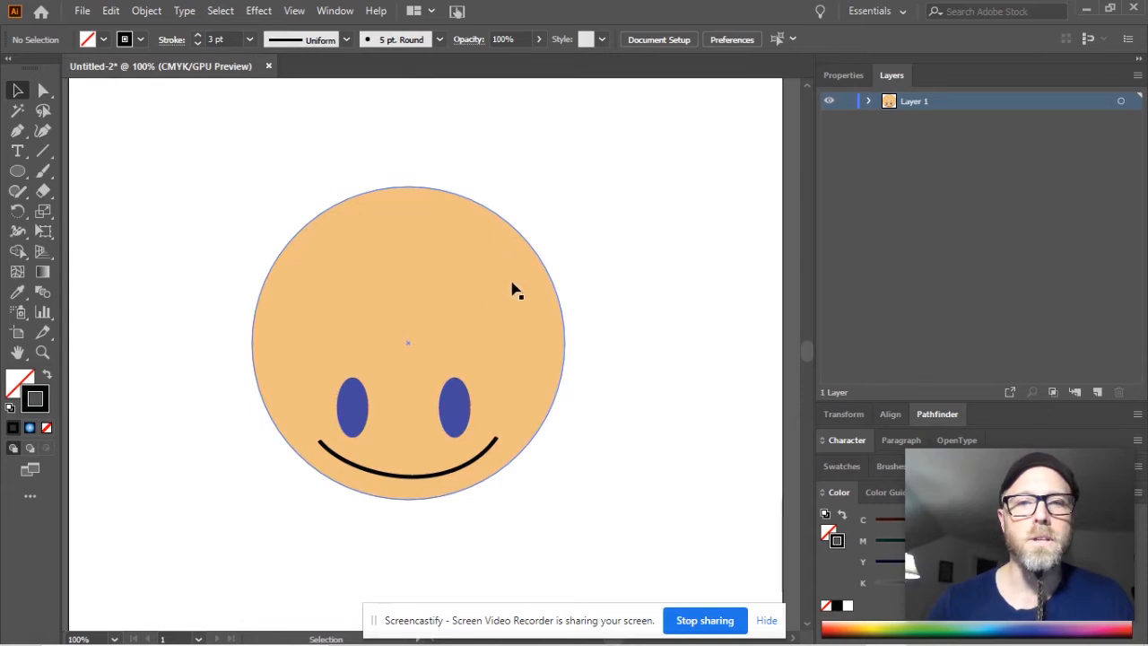
- Move the head circle and the left eye away from the face separately, and undo both moves
drag(531, 325, 691, 277)
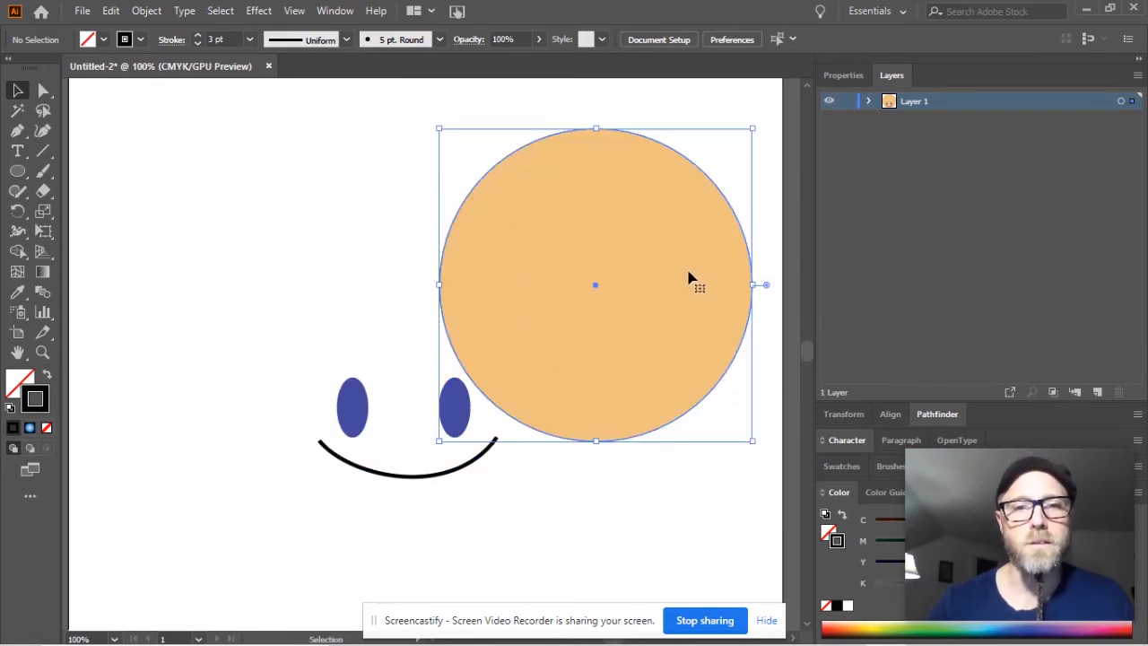
drag(364, 427, 440, 531)
key(ctrl+z)
key(ctrl+z)
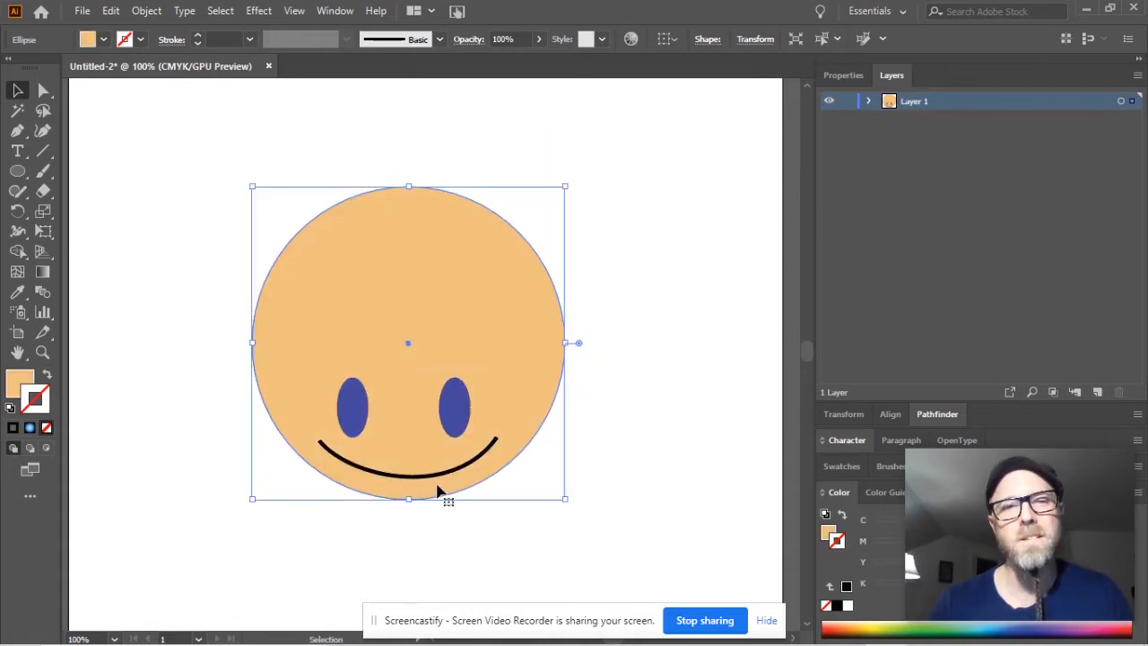
- Select the head circle, both eyes and the mouth together and group them
click(213, 226)
drag(212, 273, 647, 509)
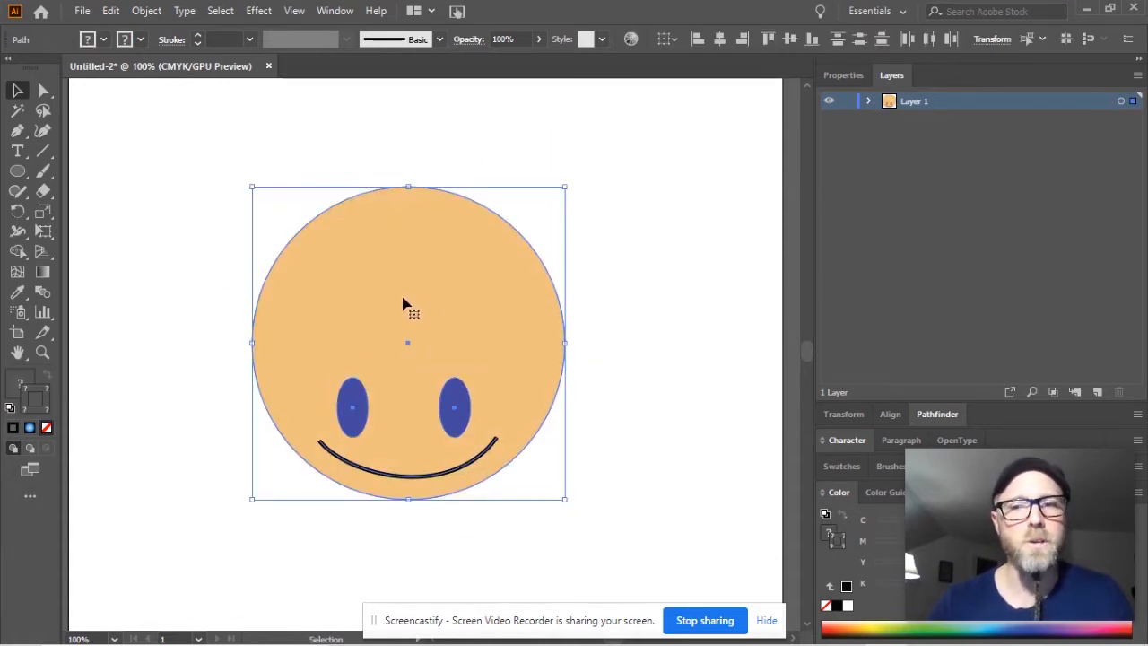
drag(413, 276, 608, 311)
key(ctrl+z)
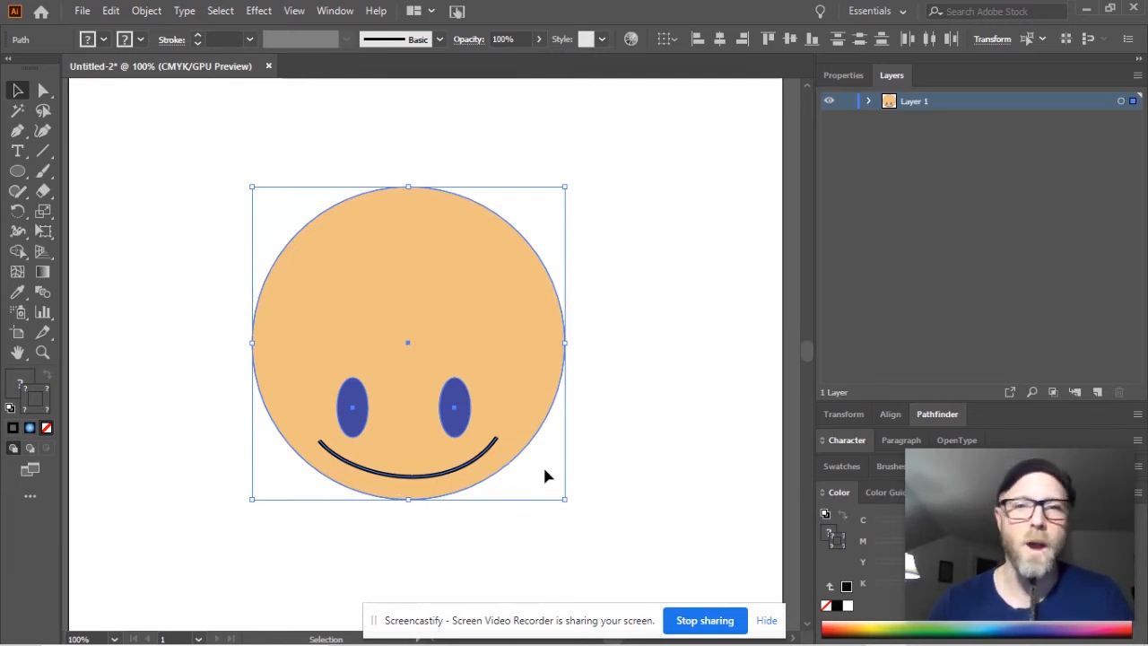
right_click(370, 277)
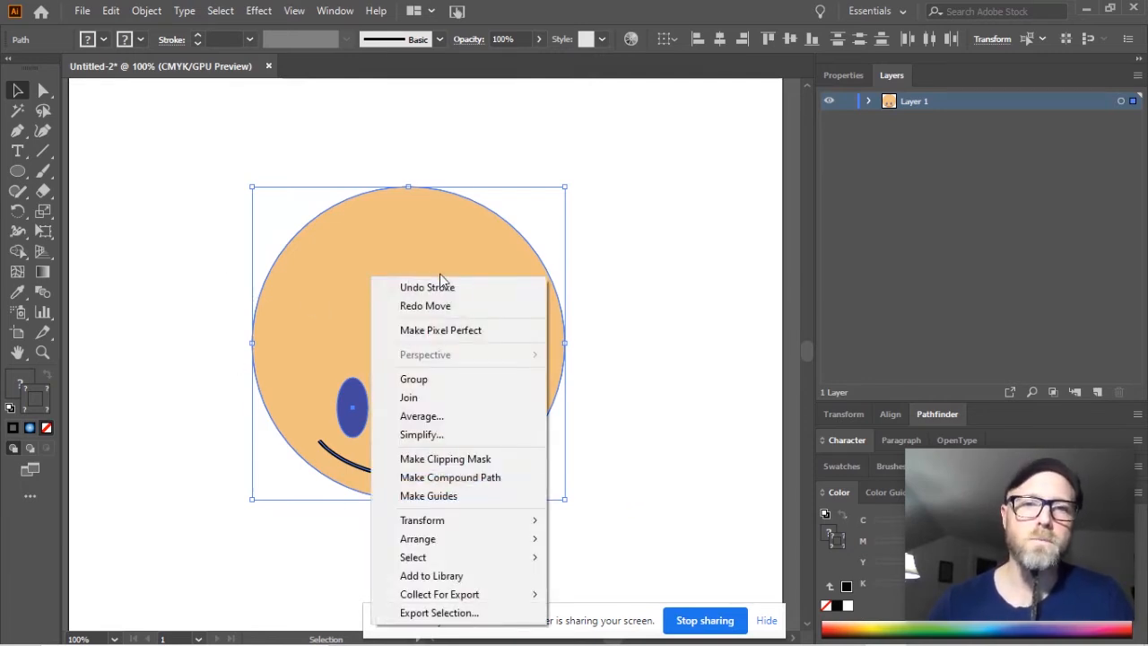
click(431, 379)
- Move the grouped face around the artboard as one object and place it near the middle of the visible artboard
drag(364, 267, 628, 302)
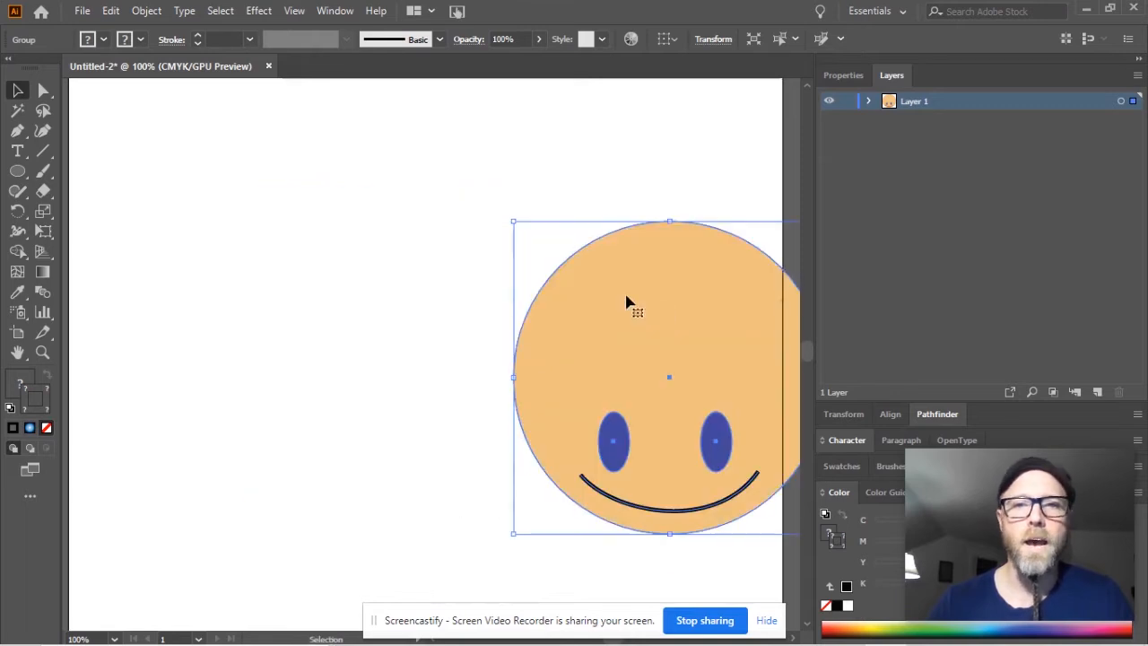
click(350, 169)
drag(711, 390, 413, 354)
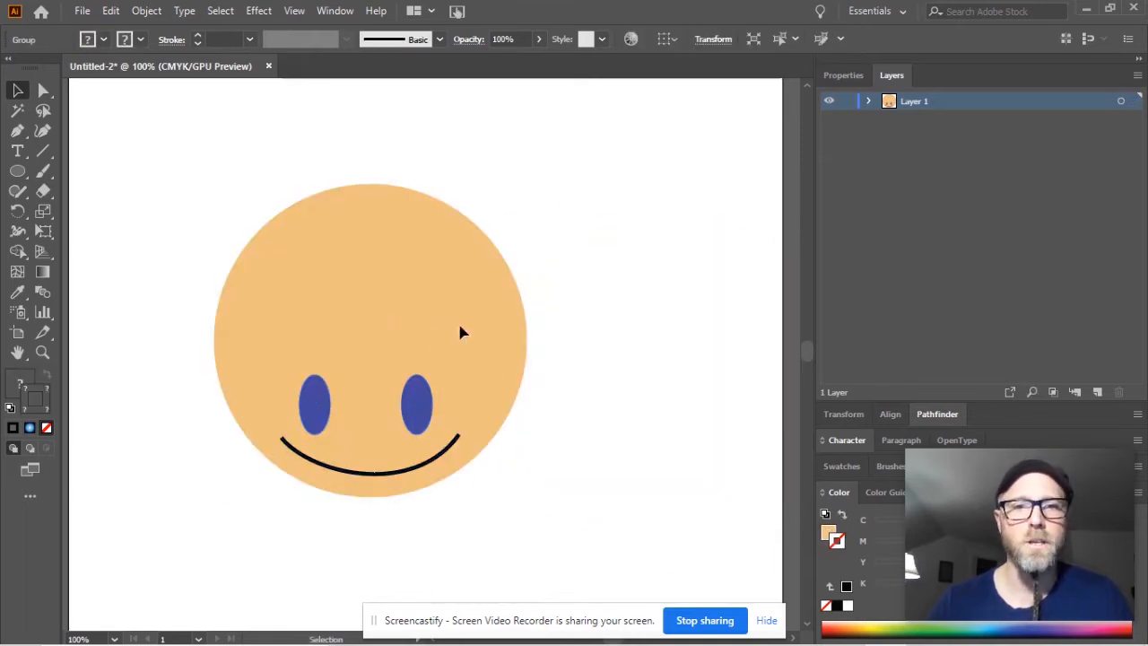
click(489, 559)
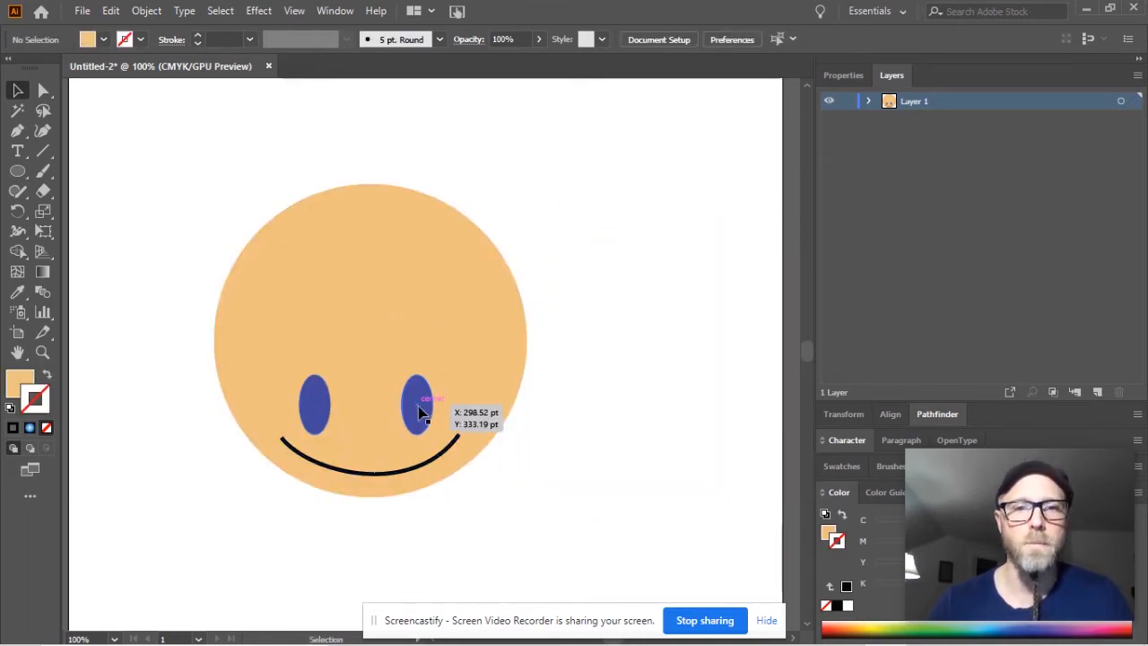
click(418, 412)
key(ctrl+z)
drag(651, 379, 391, 360)
drag(425, 303, 330, 284)
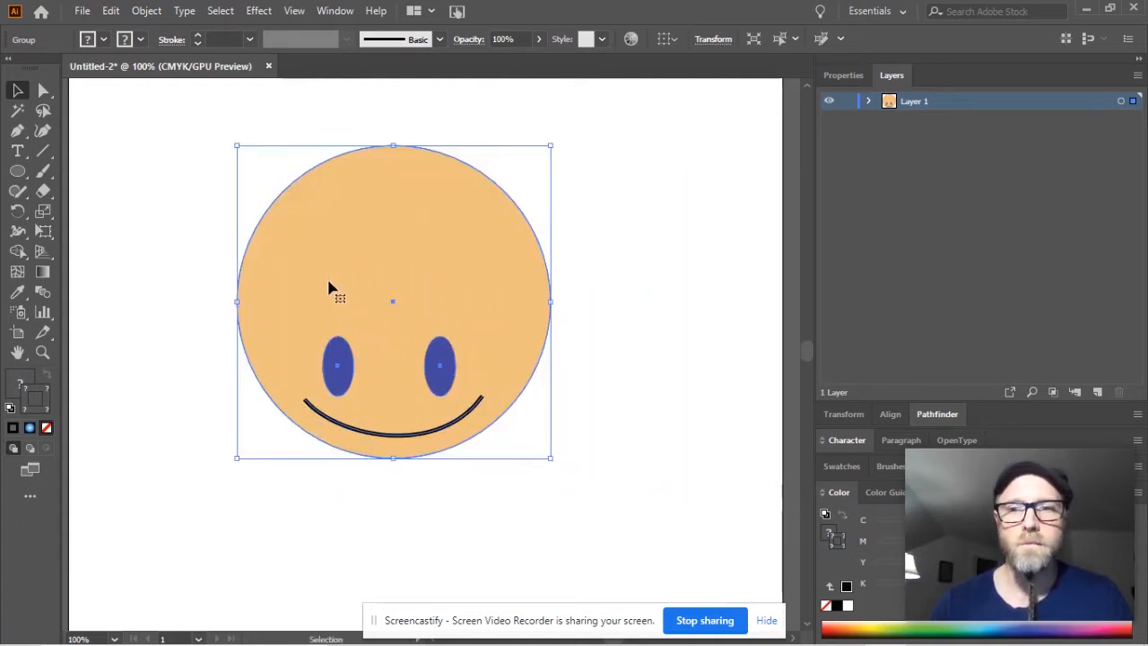
drag(333, 231, 349, 263)
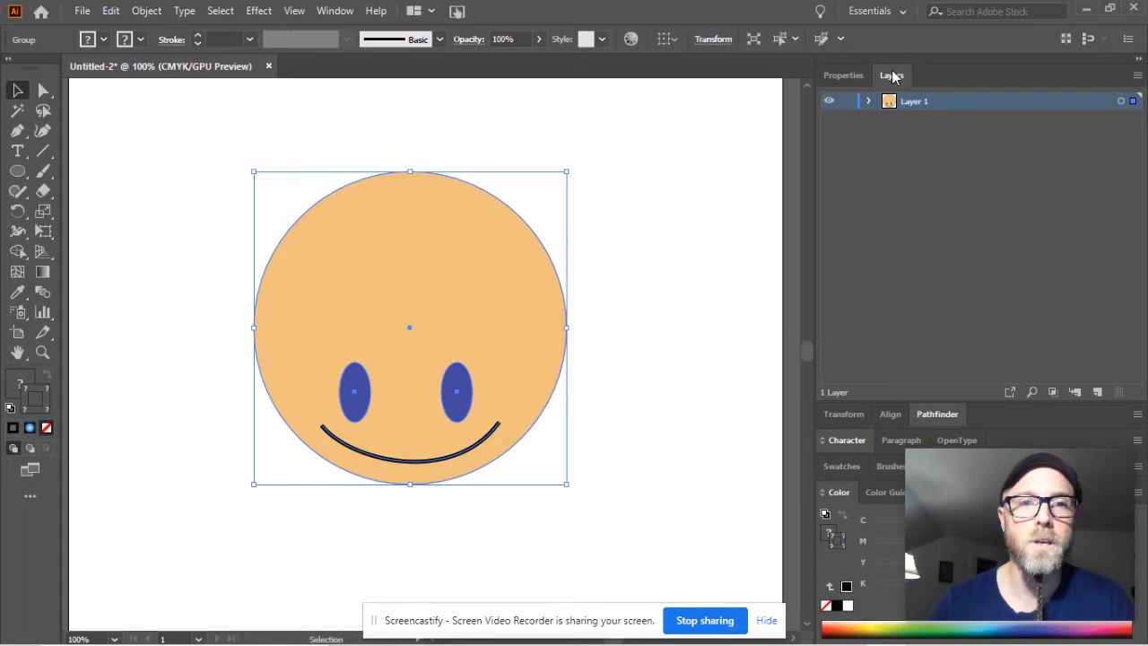
- Add a new layer above Layer 1
click(338, 13)
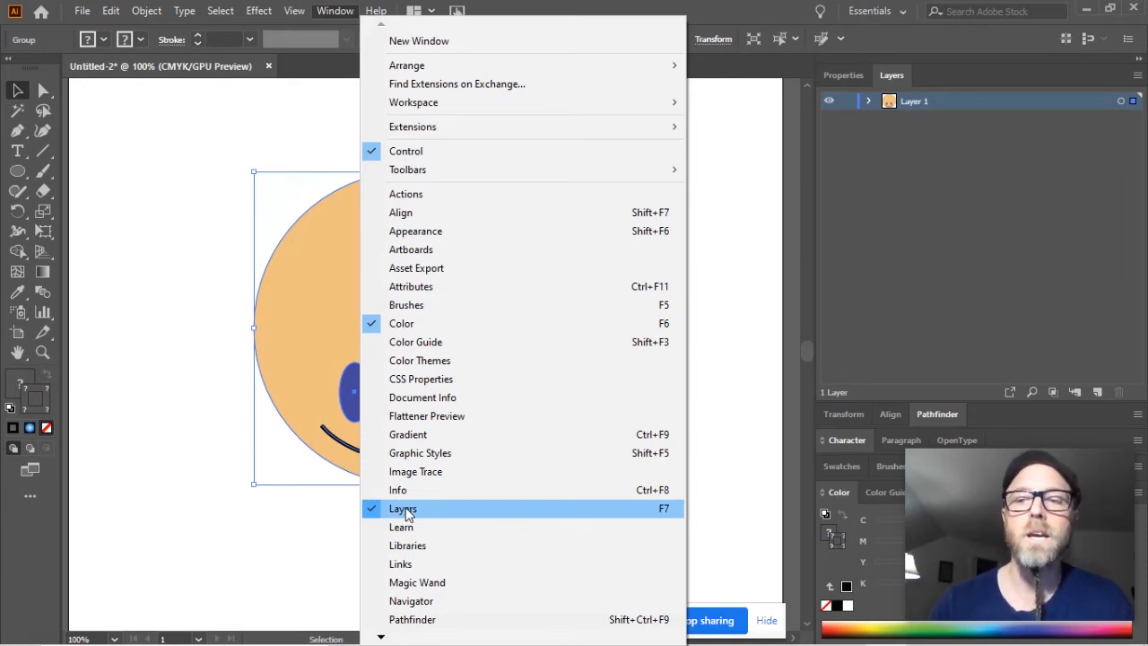
click(929, 134)
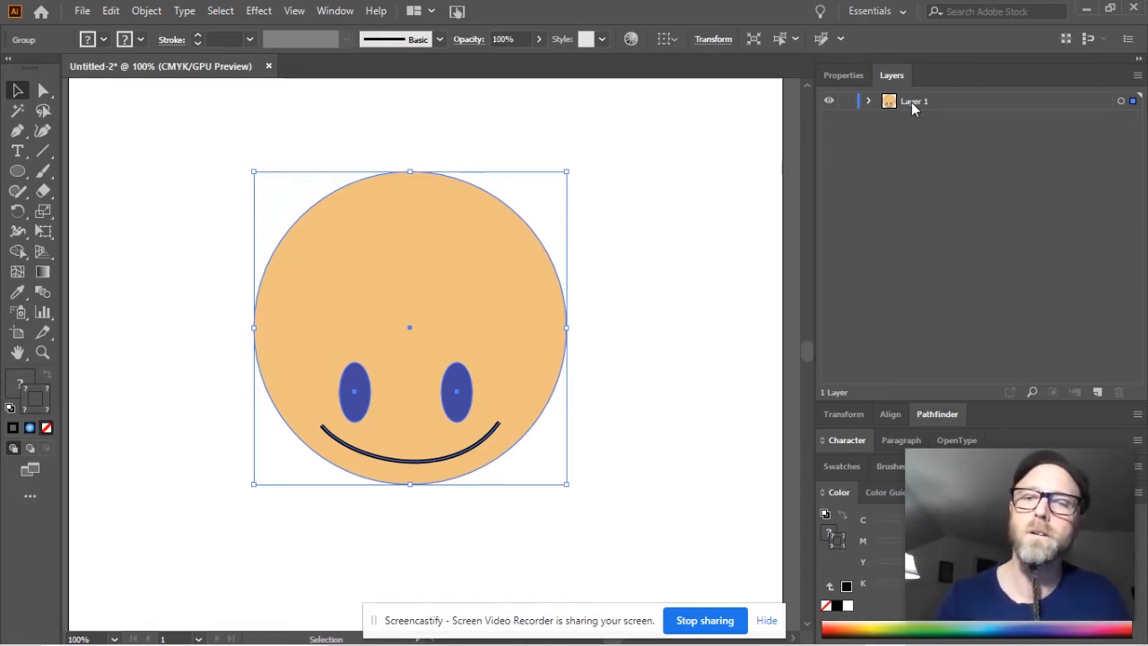
click(1098, 392)
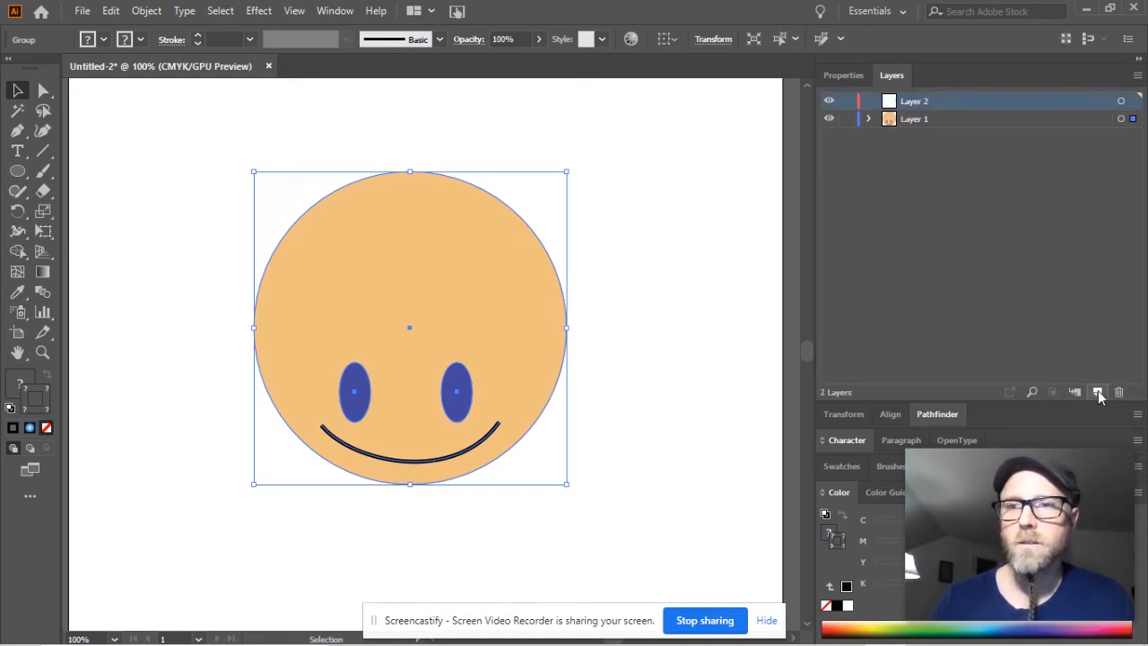
- Rename Layer 1 as head and Layer 2 as body
click(917, 117)
double_click(912, 119)
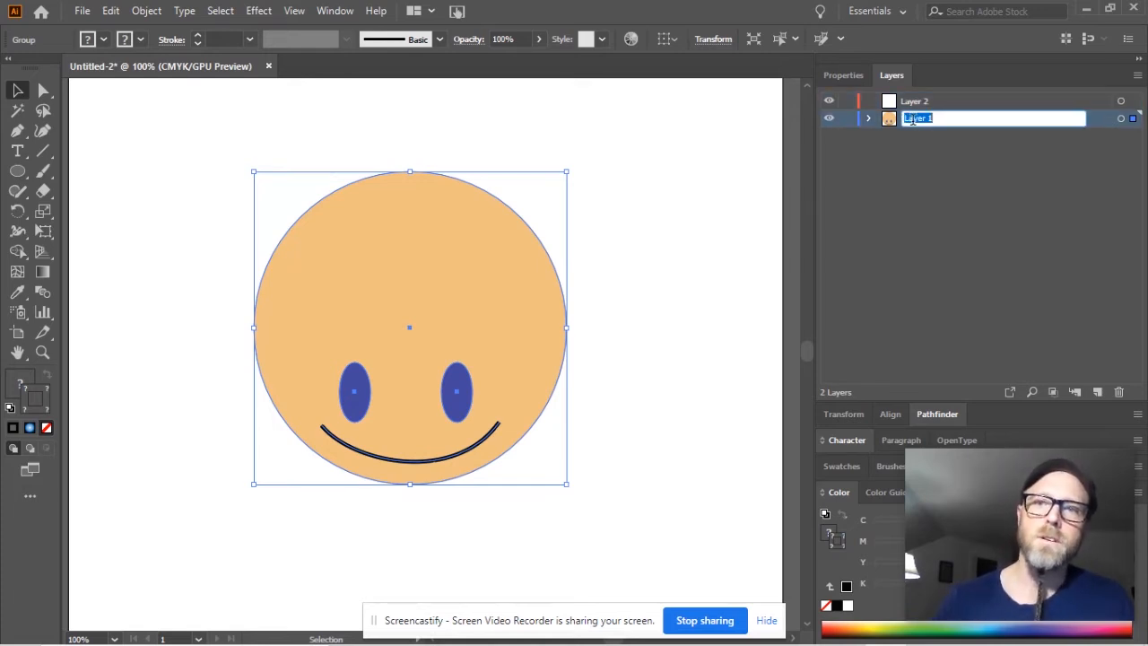
text(head)
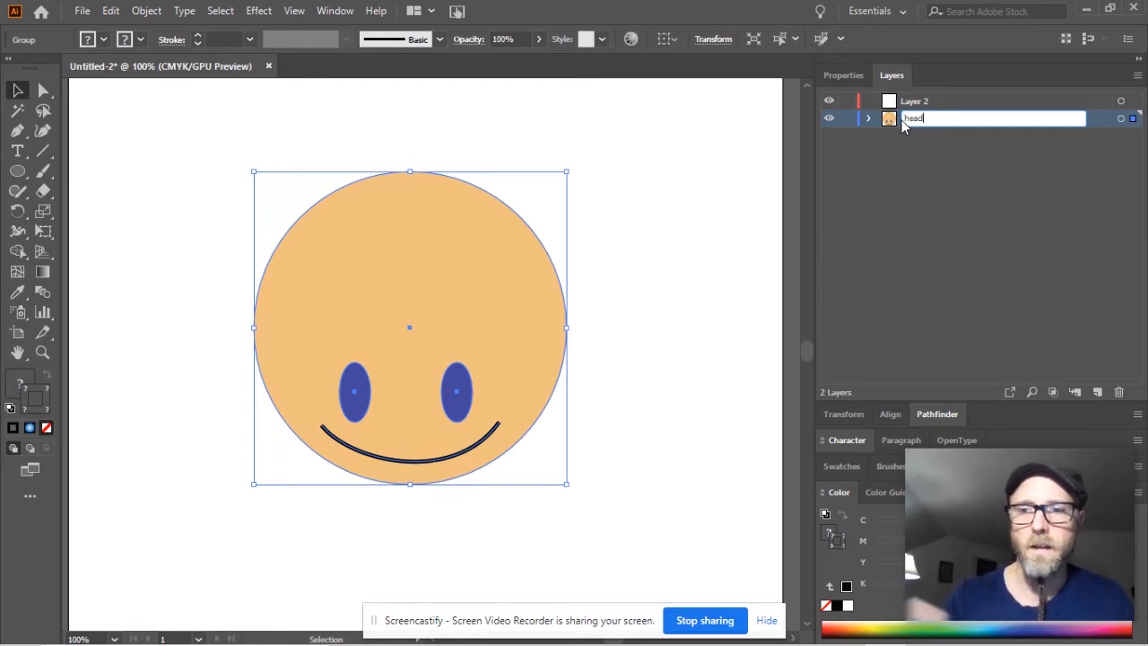
double_click(912, 102)
text(body)
key(Return)
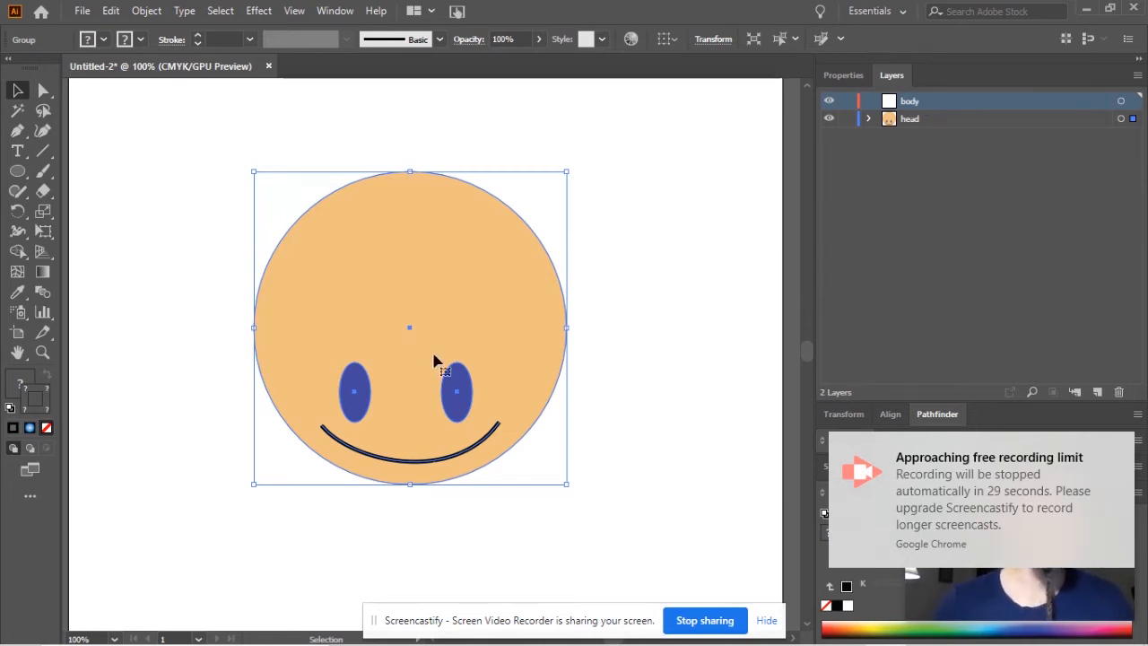
- Draw a closed round-topped body with the Pen tool below the face on the body layer, about 268 pt wide with straight sides about 219 pt tall
scroll(436, 359, down, 2)
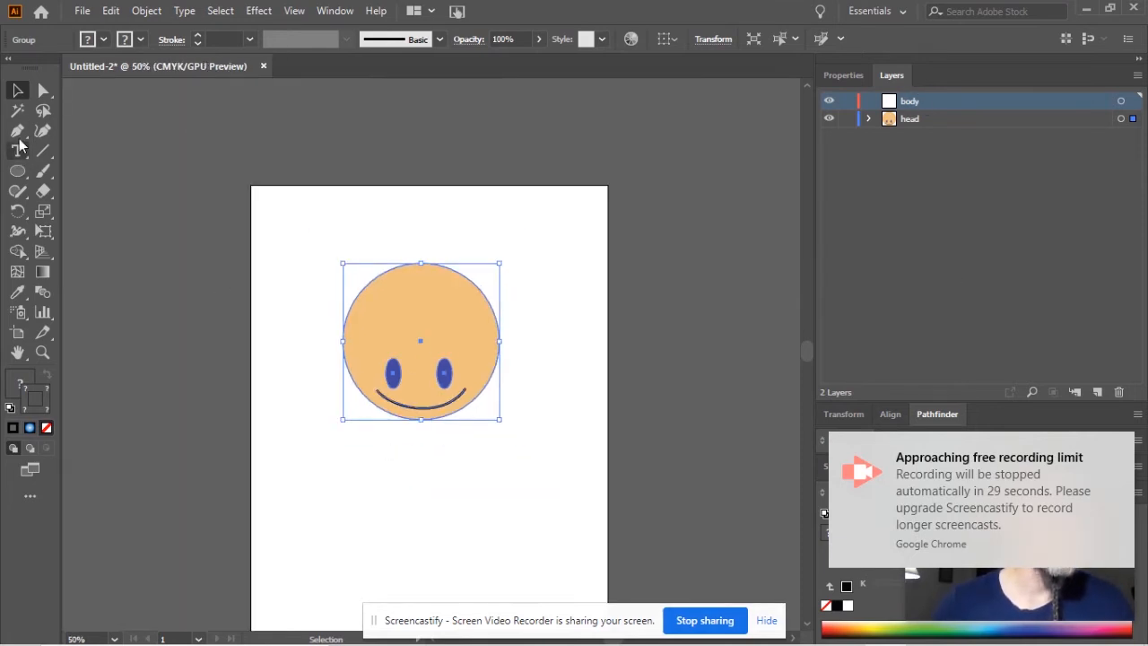
click(18, 132)
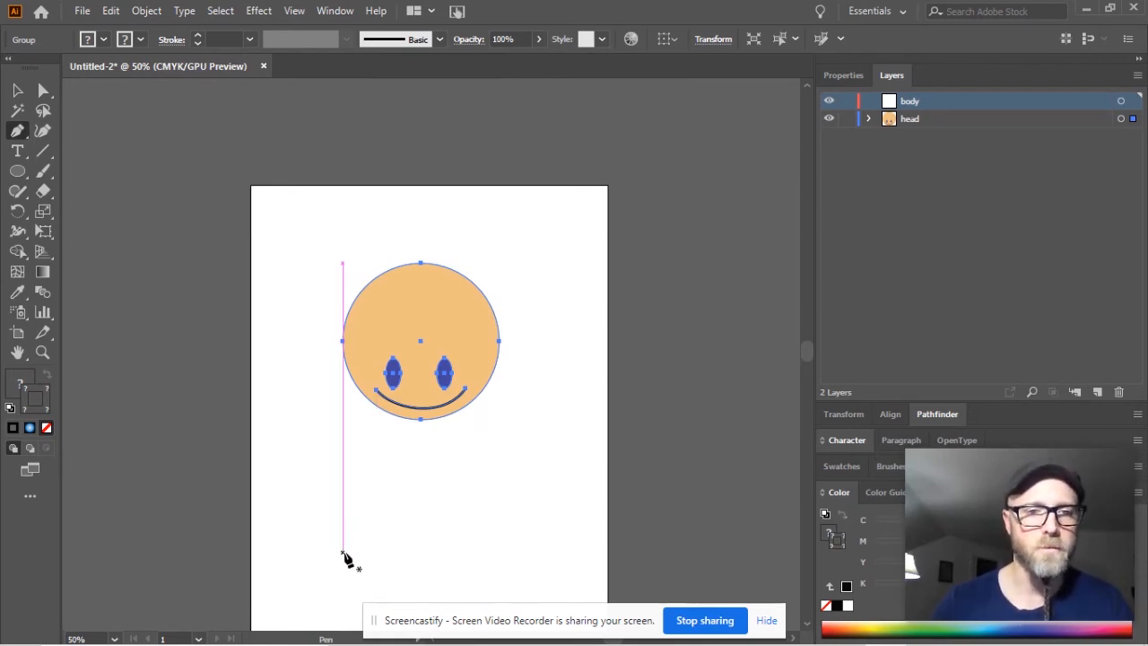
click(342, 553)
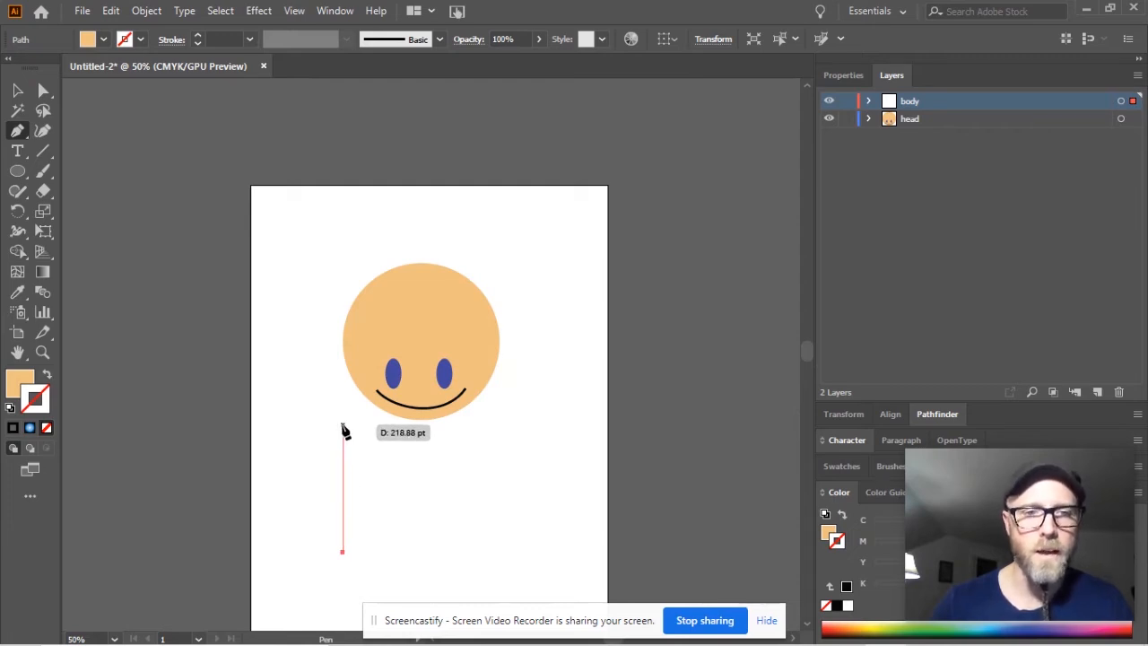
drag(342, 424, 367, 335)
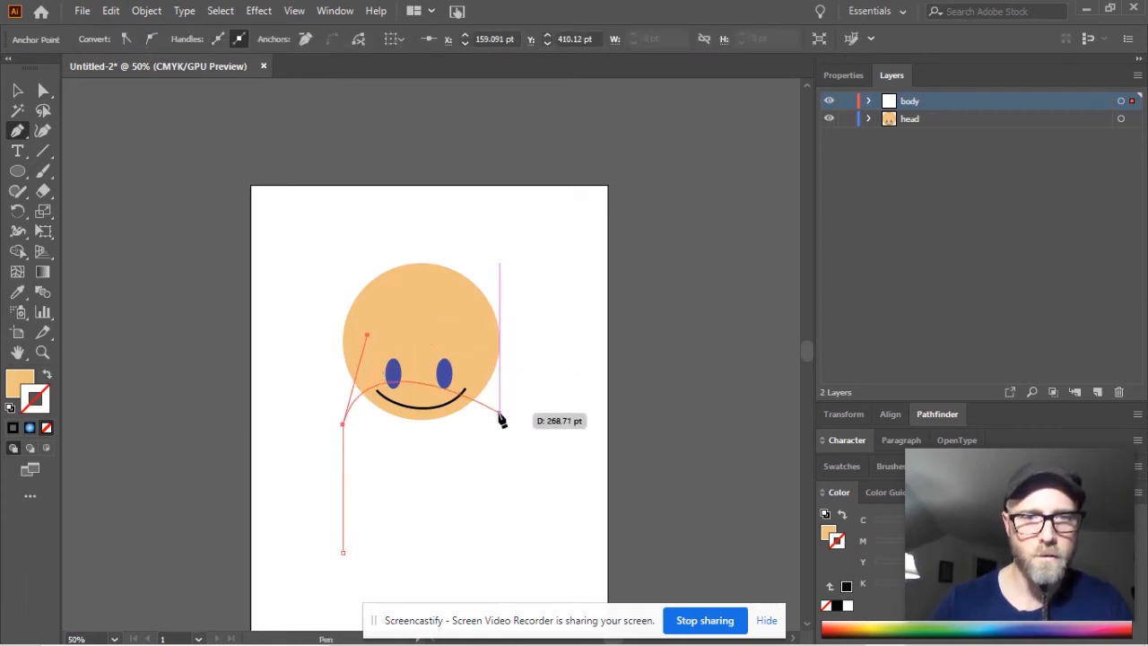
click(500, 421)
drag(499, 428, 522, 504)
click(500, 422)
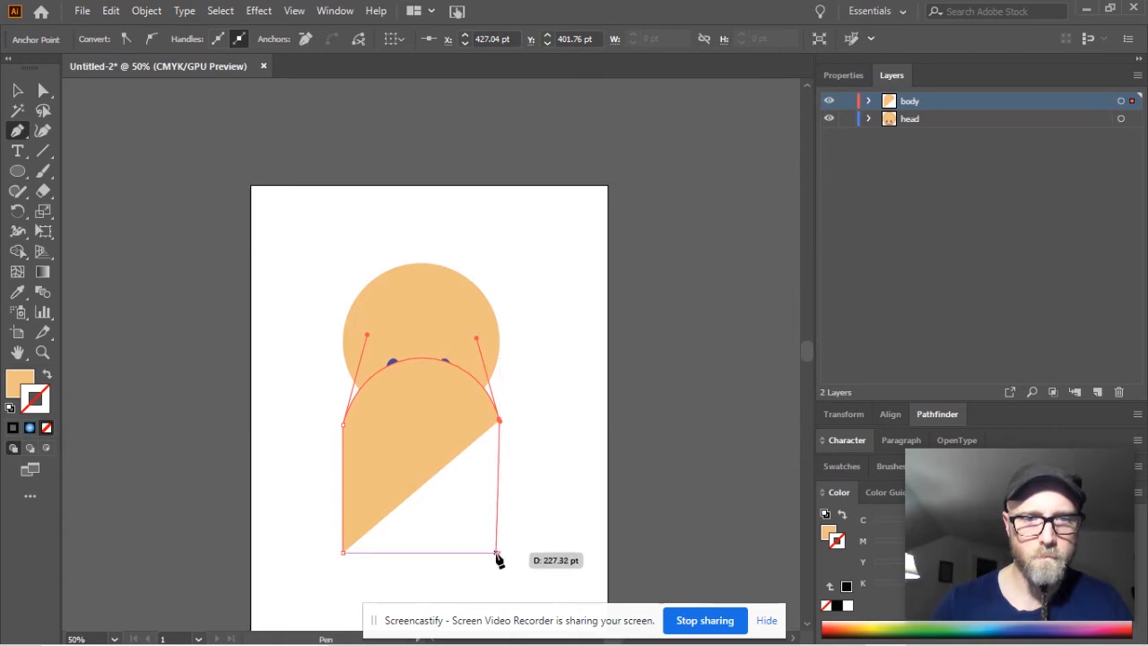
click(499, 553)
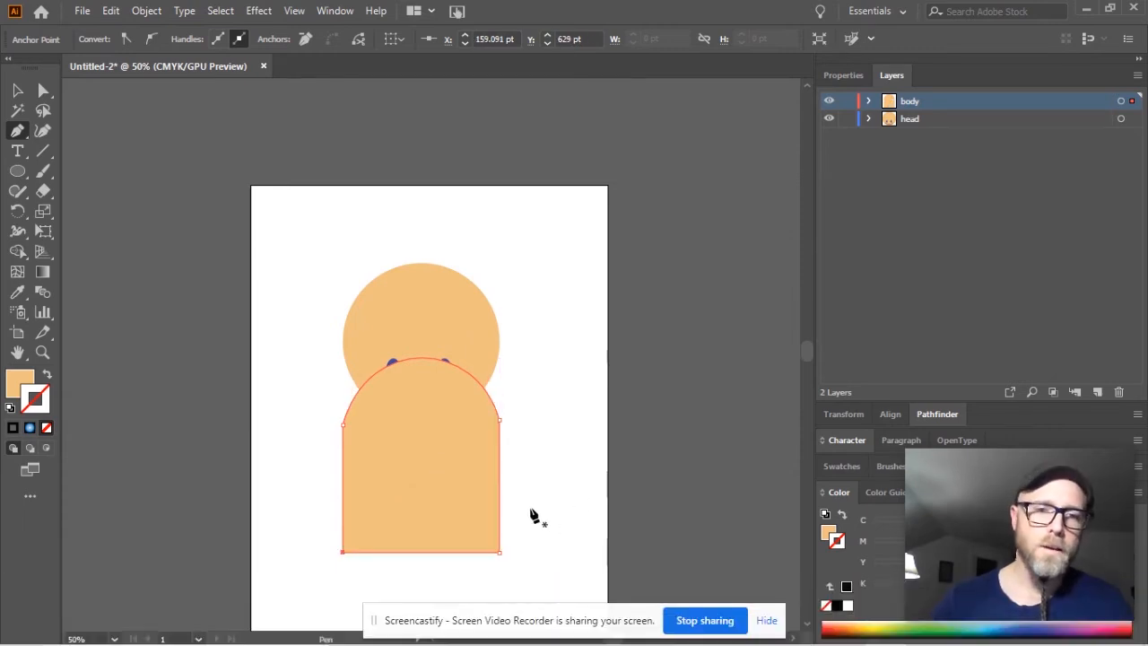
- Move the body layer below the head layer so the body sits behind the face
drag(465, 390, 466, 441)
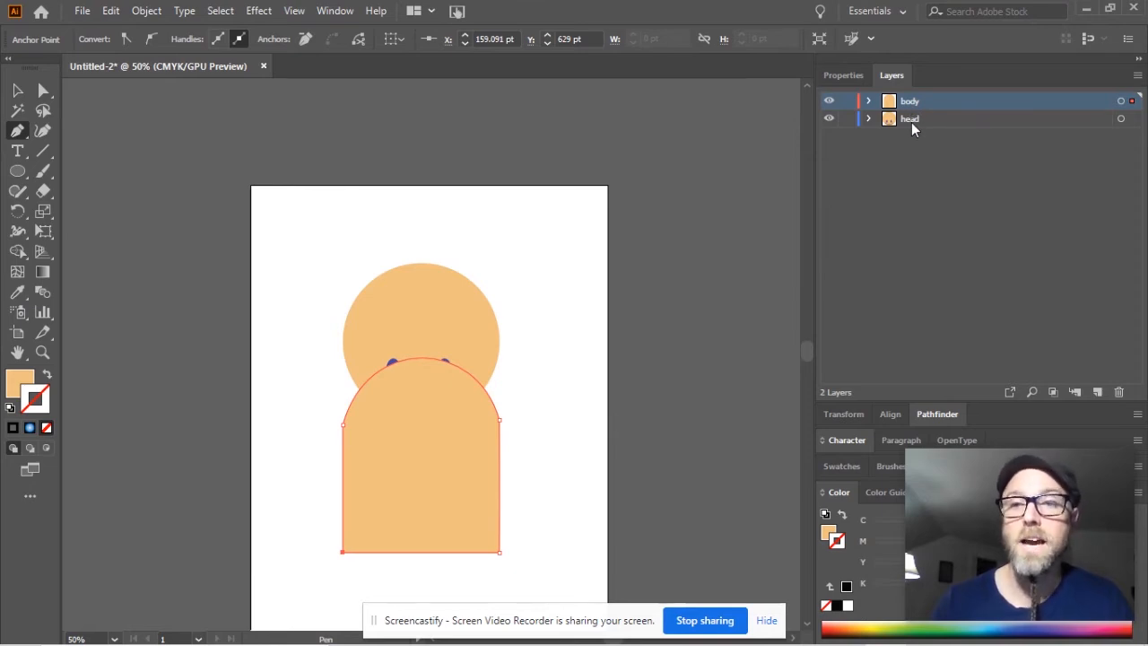
drag(944, 101, 950, 134)
click(521, 373)
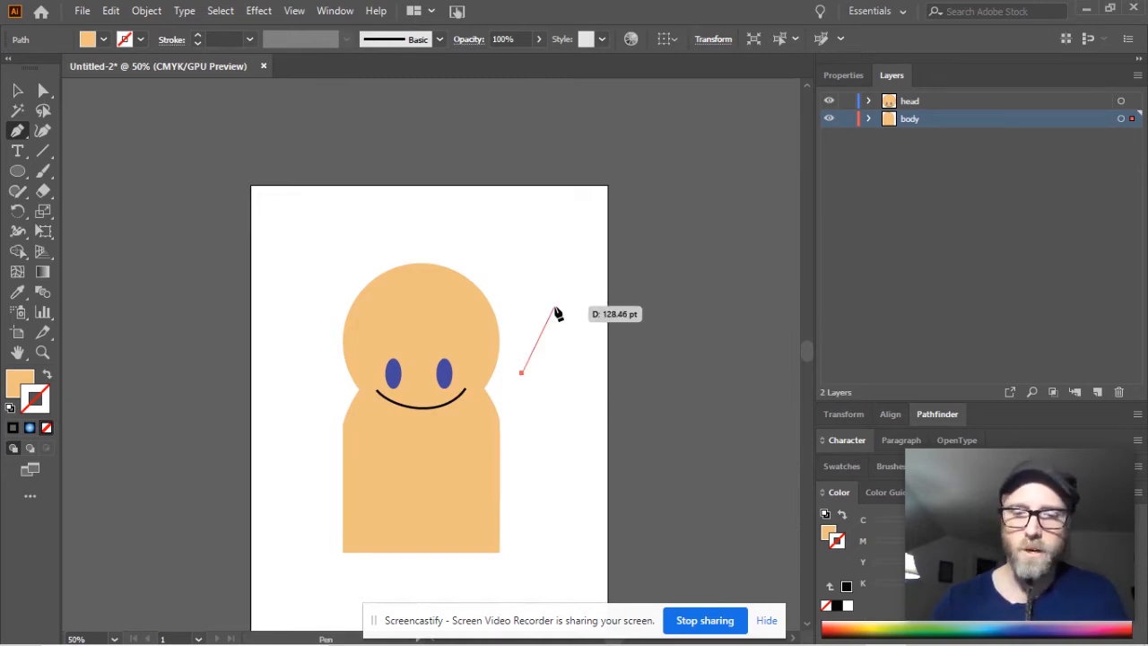
key(Escape)
drag(521, 373, 529, 387)
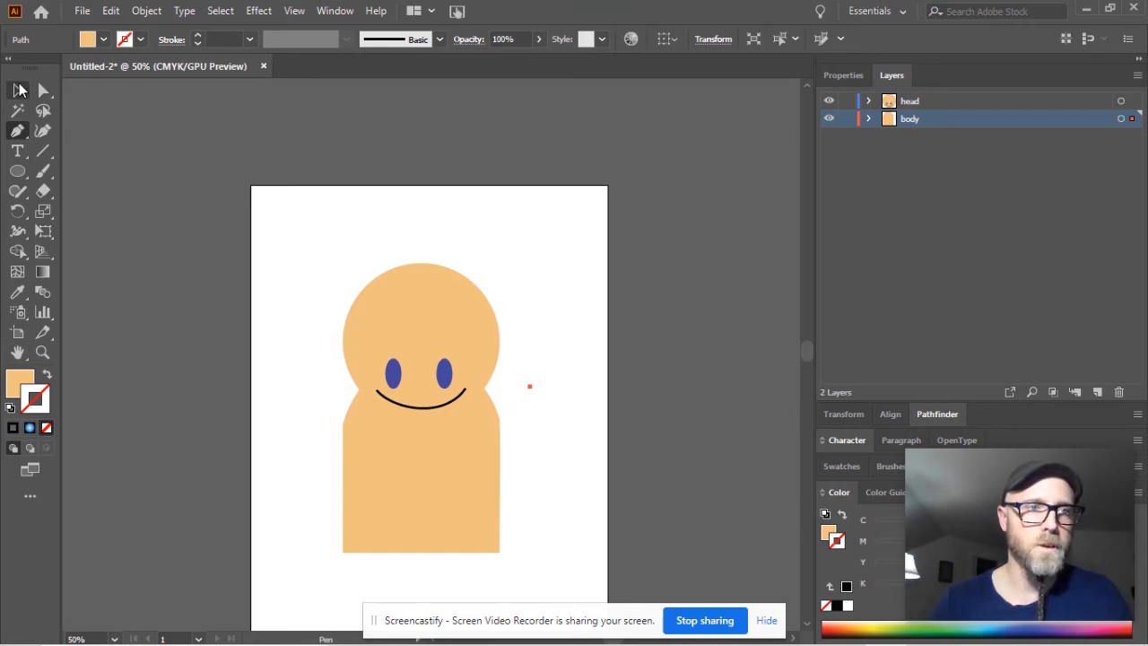
click(19, 90)
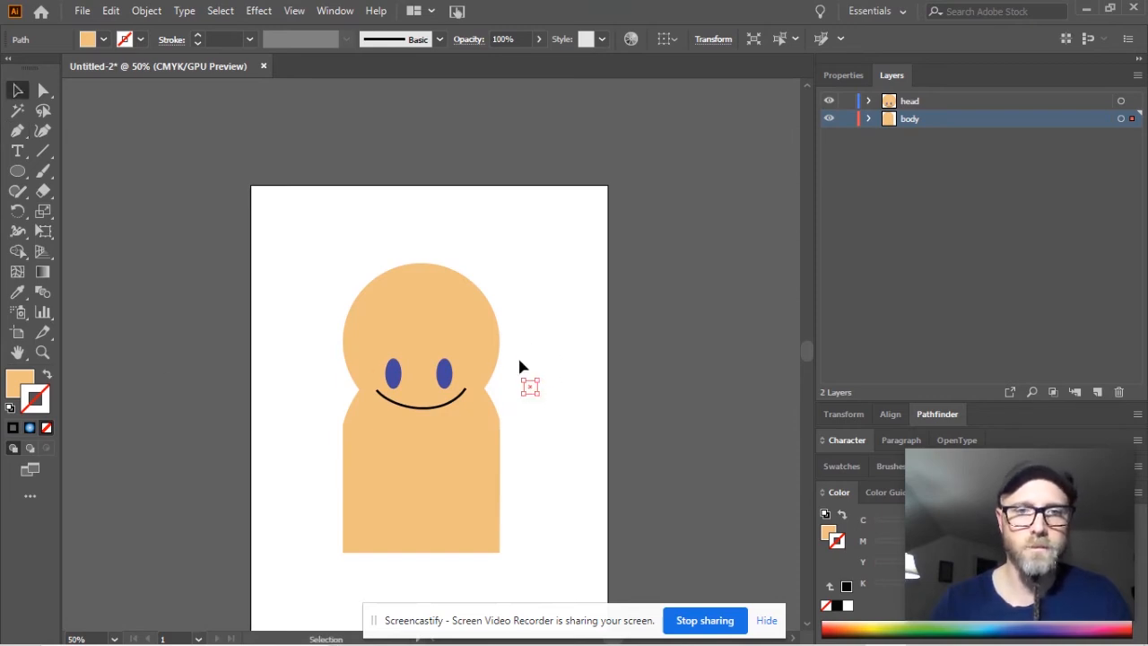
click(564, 416)
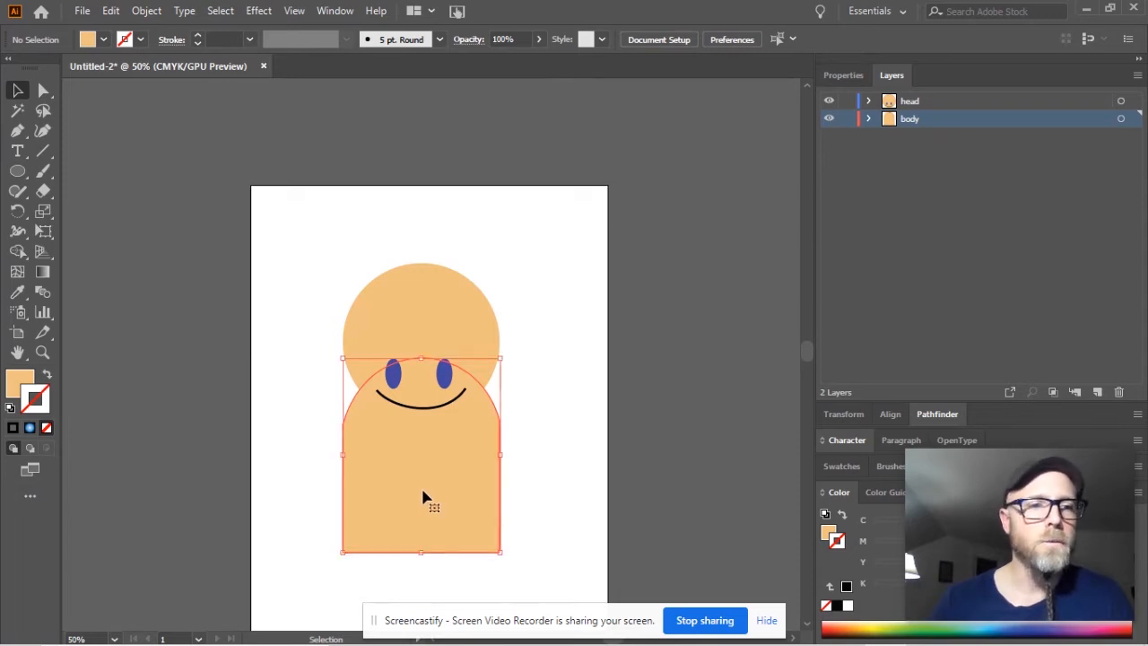
- Change the body shape's fill to dark grey 4f4f4f and deselect it
click(421, 486)
click(15, 383)
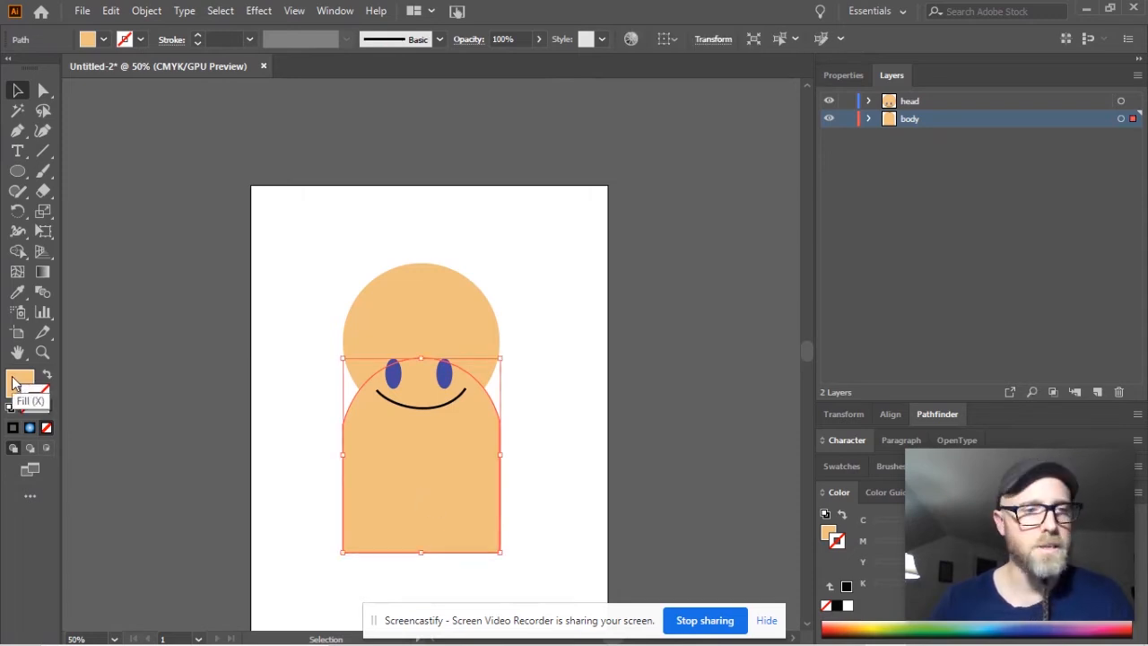
double_click(16, 384)
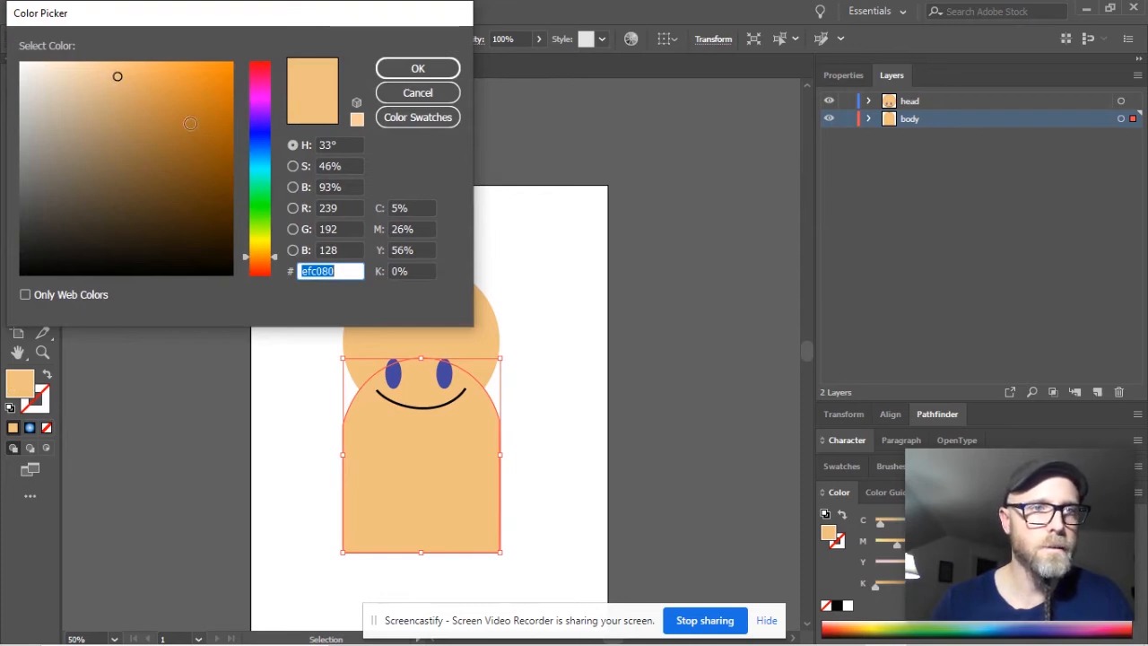
click(42, 190)
drag(41, 190, 14, 209)
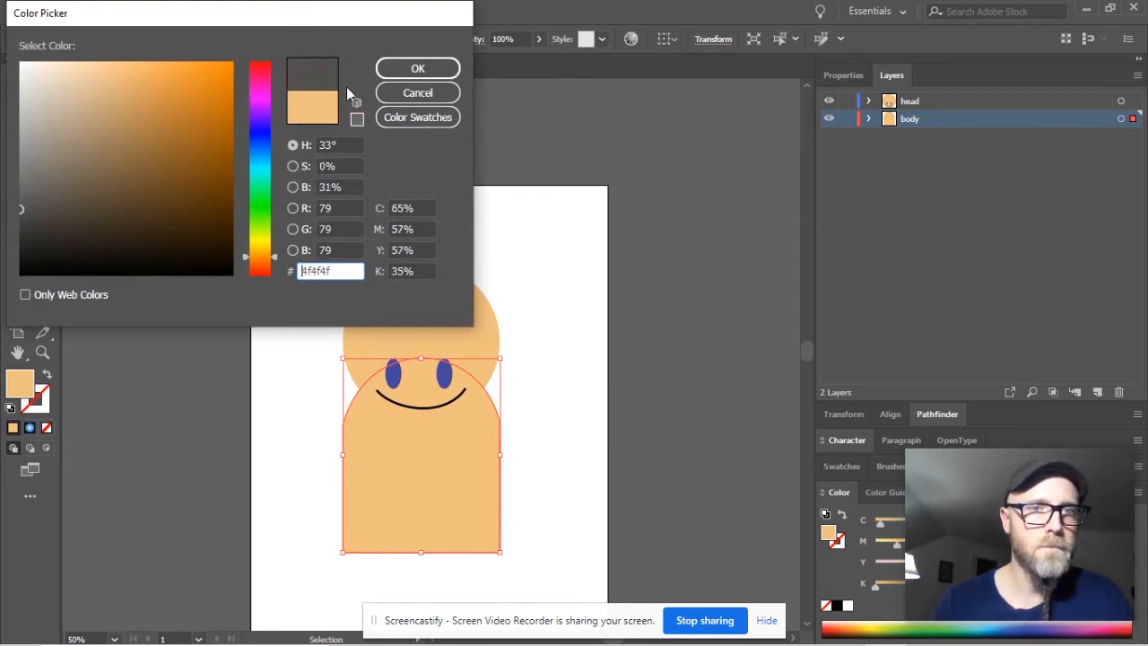
click(418, 70)
click(549, 378)
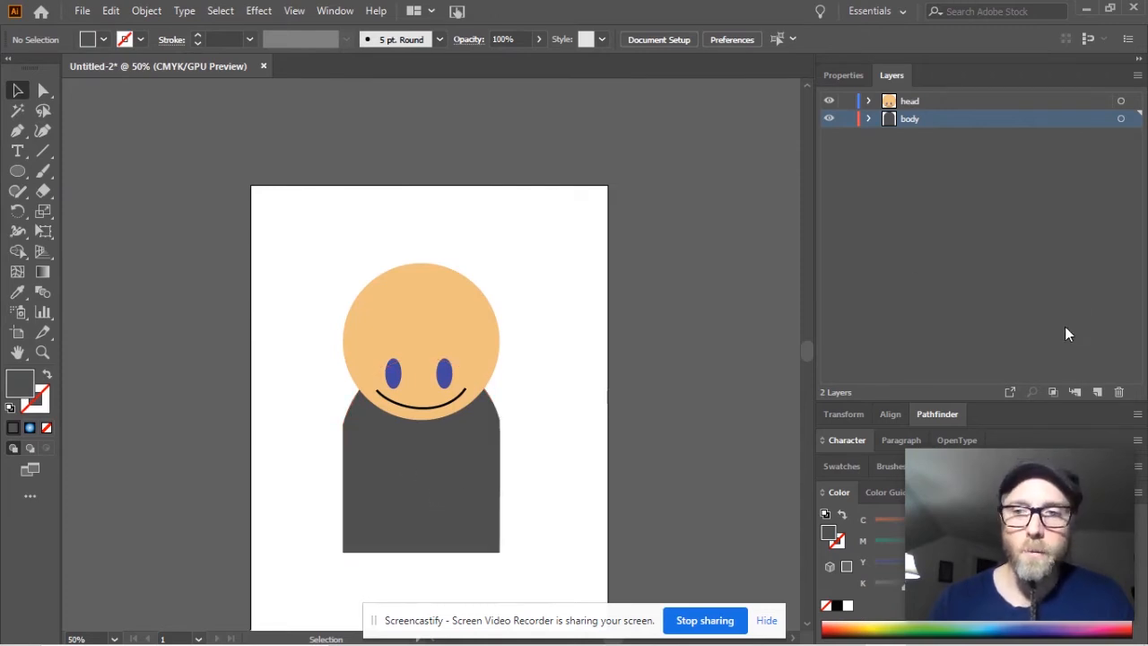
- Add a new layer, place it beneath the body layer and name it arm
click(1098, 392)
drag(952, 118, 956, 149)
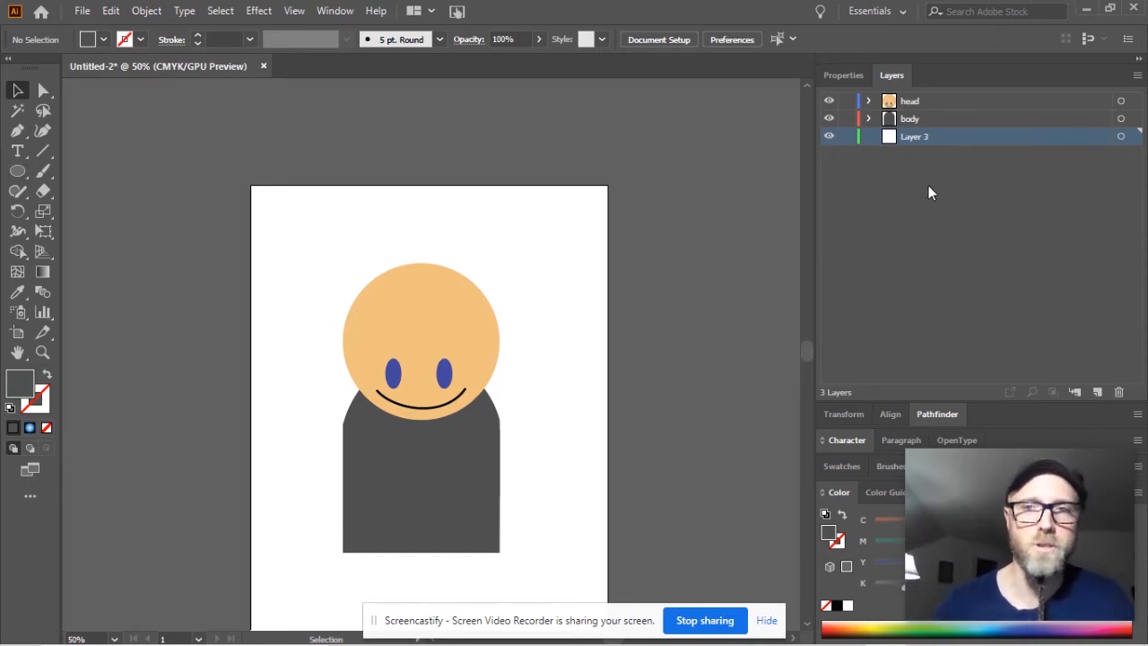
double_click(916, 135)
text(arm)
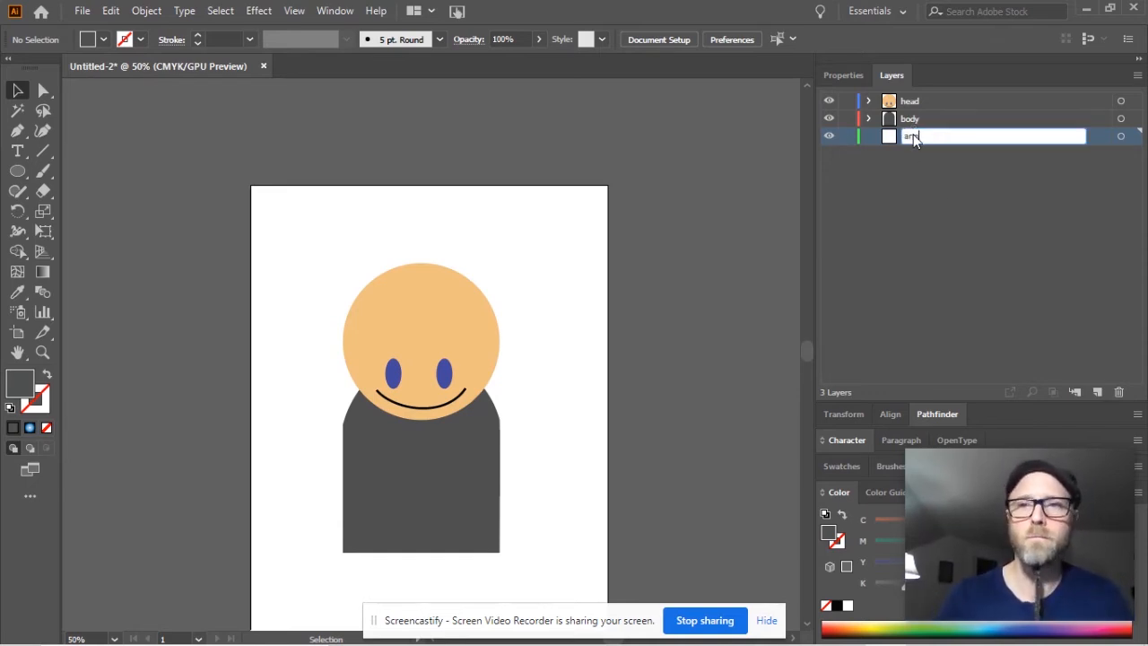
key(Return)
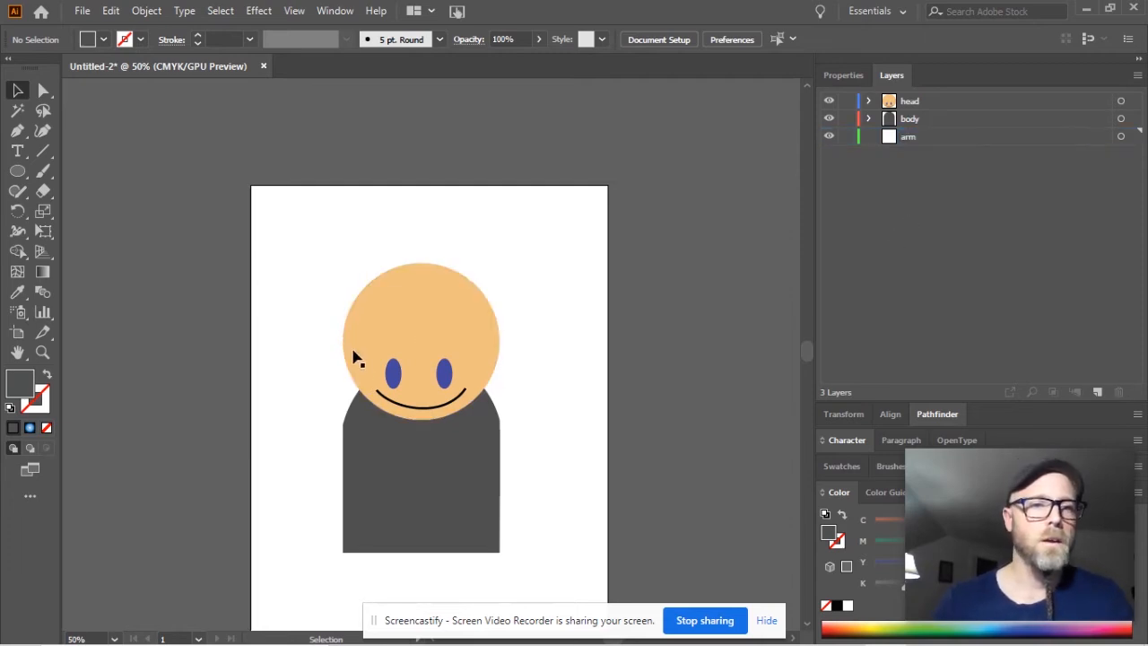
- Draw a closed, curved arm shape with the Pen tool, extending outward from the body's right side on the arm layer
click(17, 130)
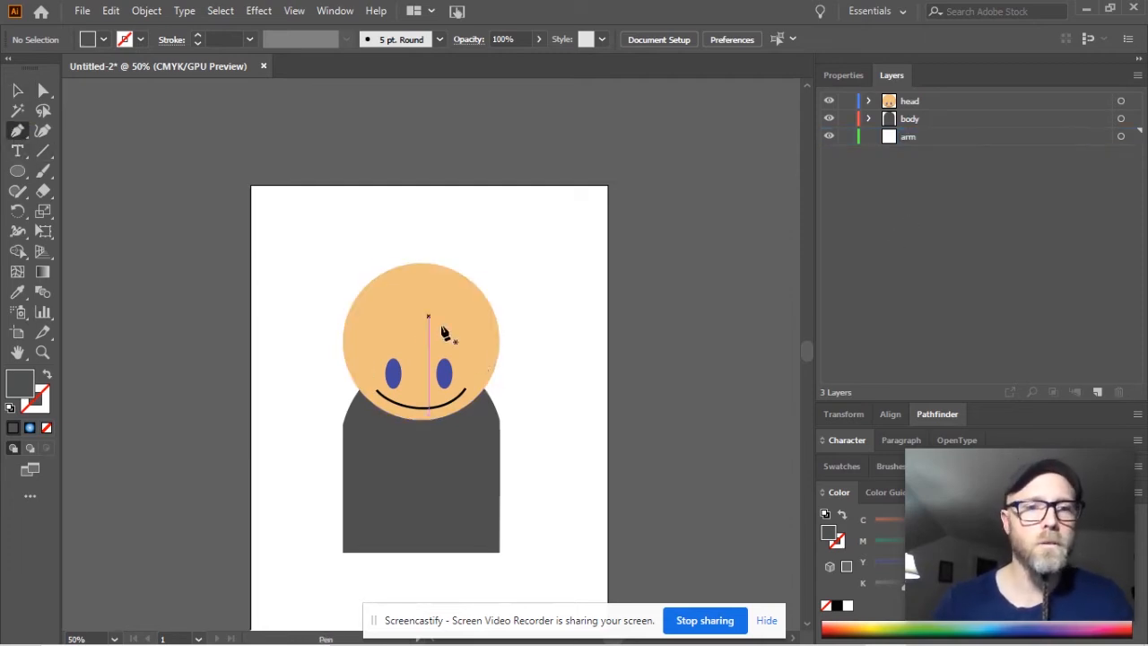
scroll(498, 429, up, 3)
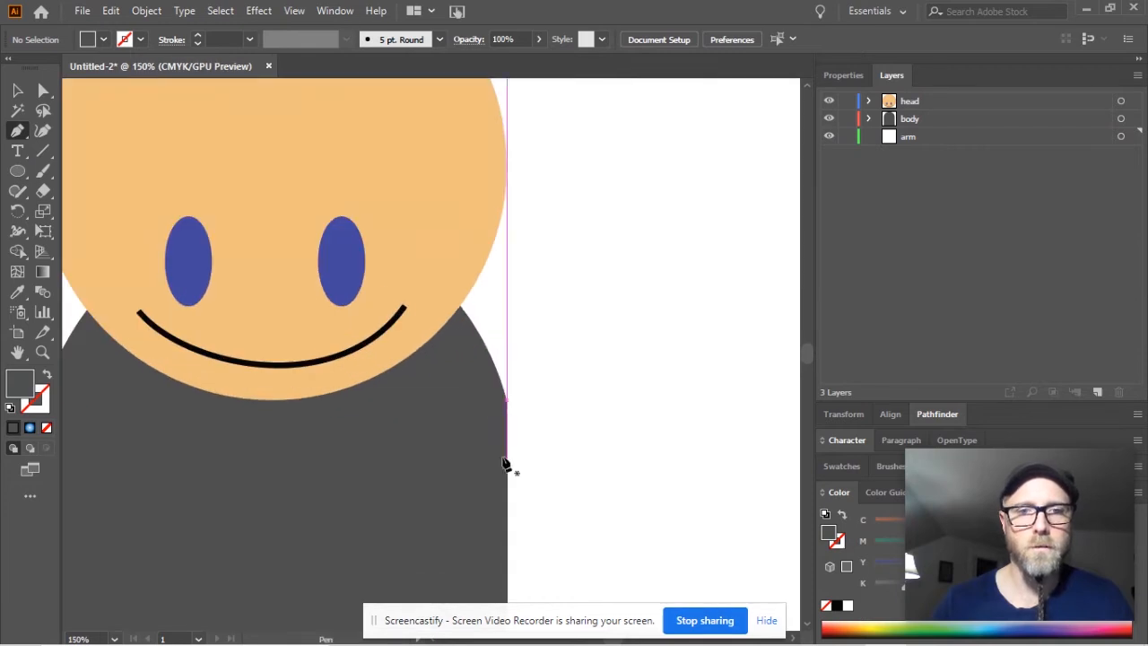
scroll(516, 419, down, 3)
drag(505, 418, 572, 450)
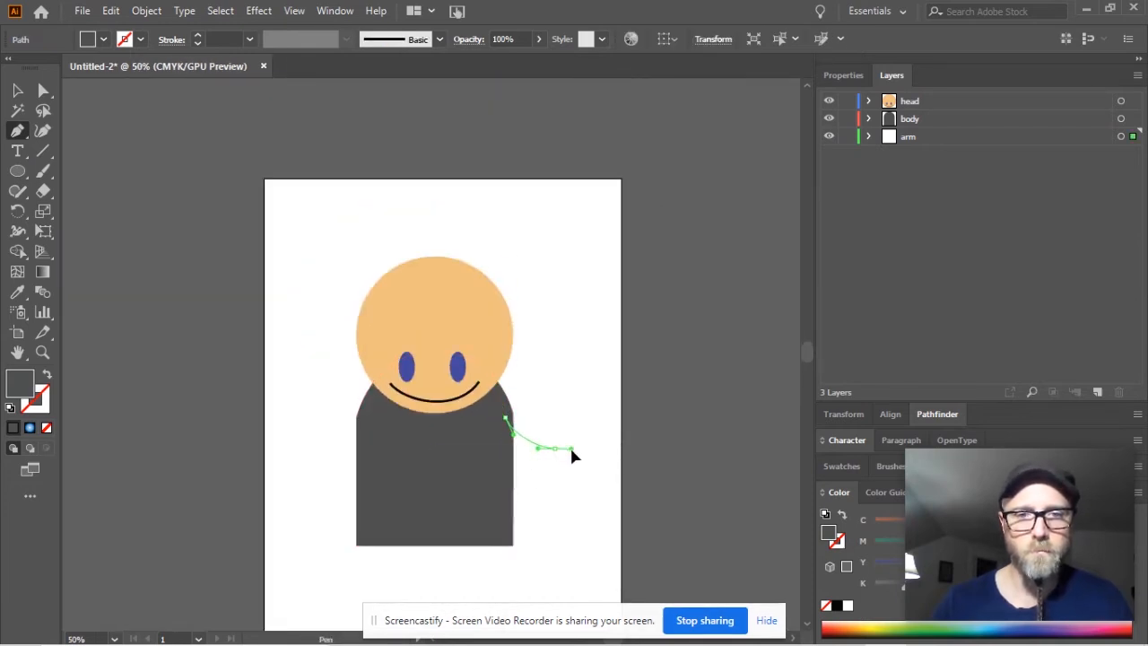
click(555, 449)
click(546, 464)
drag(495, 441, 487, 429)
click(496, 441)
click(505, 418)
- Adjust the arm's outline into a longer downward curve and nudge the arm against the body's side
scroll(543, 449, up, 3)
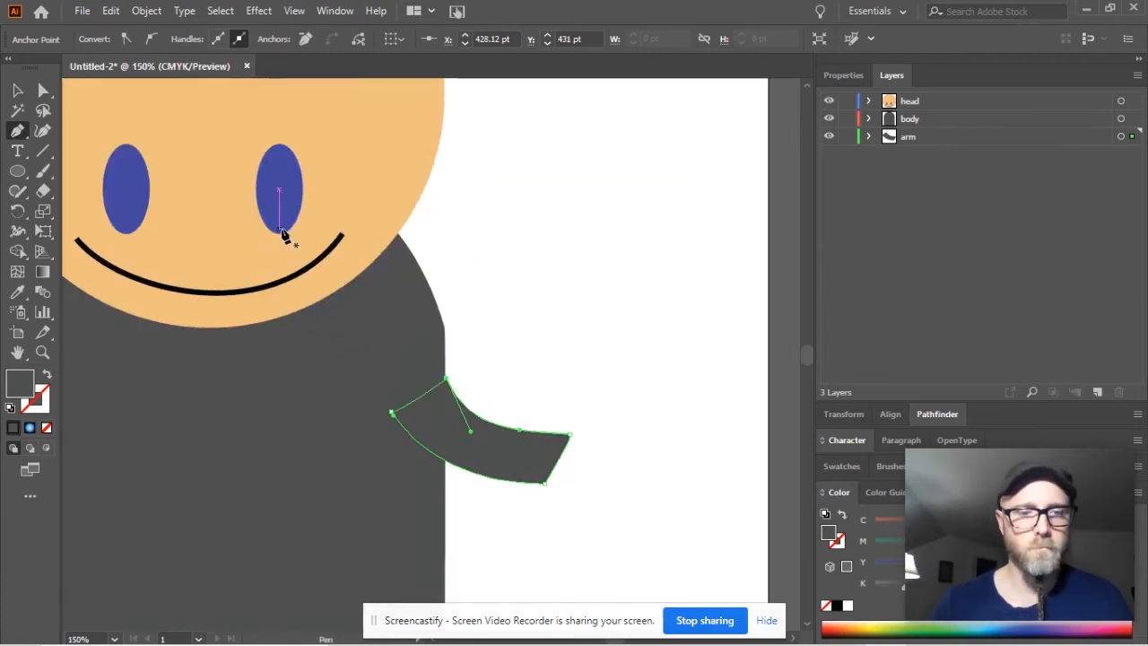
drag(505, 305, 516, 294)
key(ctrl+z)
key(ctrl+z)
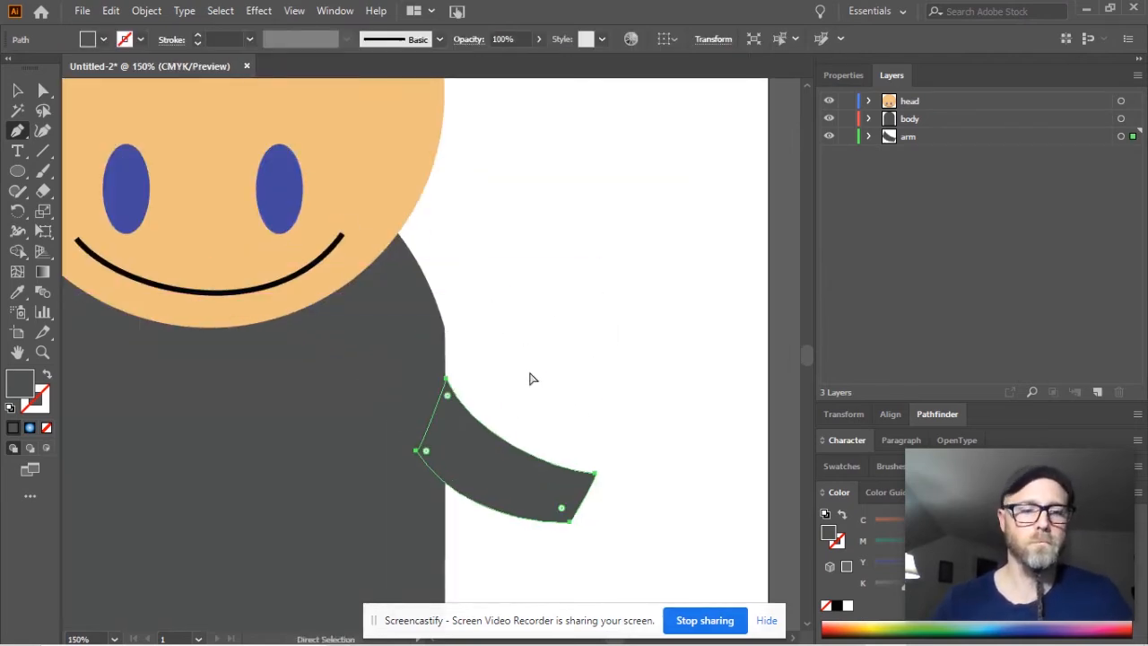
key(ctrl+shift+z)
key(v)
drag(487, 457, 390, 398)
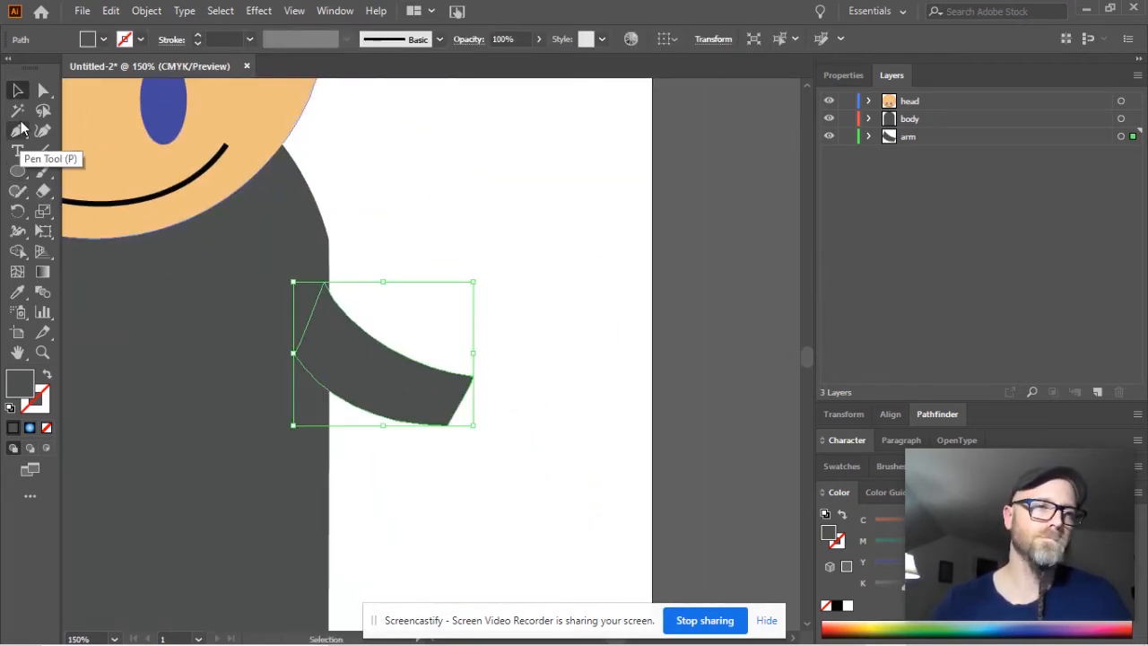
- Draw a closed, rounded hand with a raised thumb over the end of the arm using the Pen tool
click(17, 130)
click(455, 401)
drag(470, 361, 550, 375)
drag(634, 406, 634, 510)
drag(445, 461, 432, 455)
drag(455, 401, 470, 390)
- Change the hand's fill to a tan skin colour slightly darker than the face
double_click(20, 383)
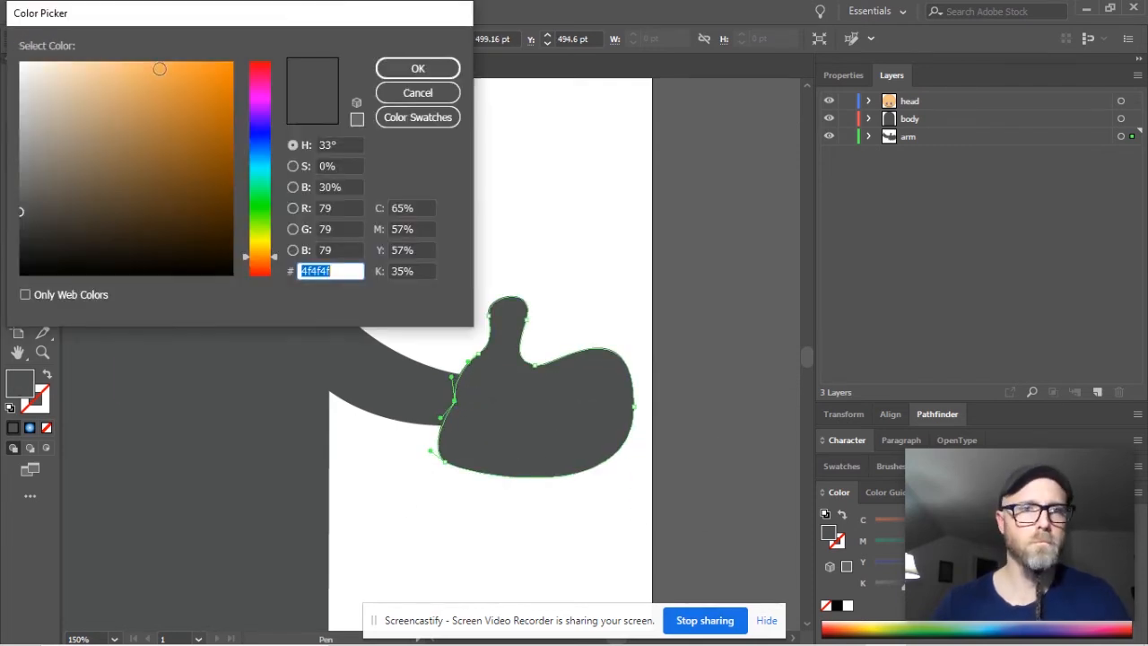
click(148, 83)
click(418, 69)
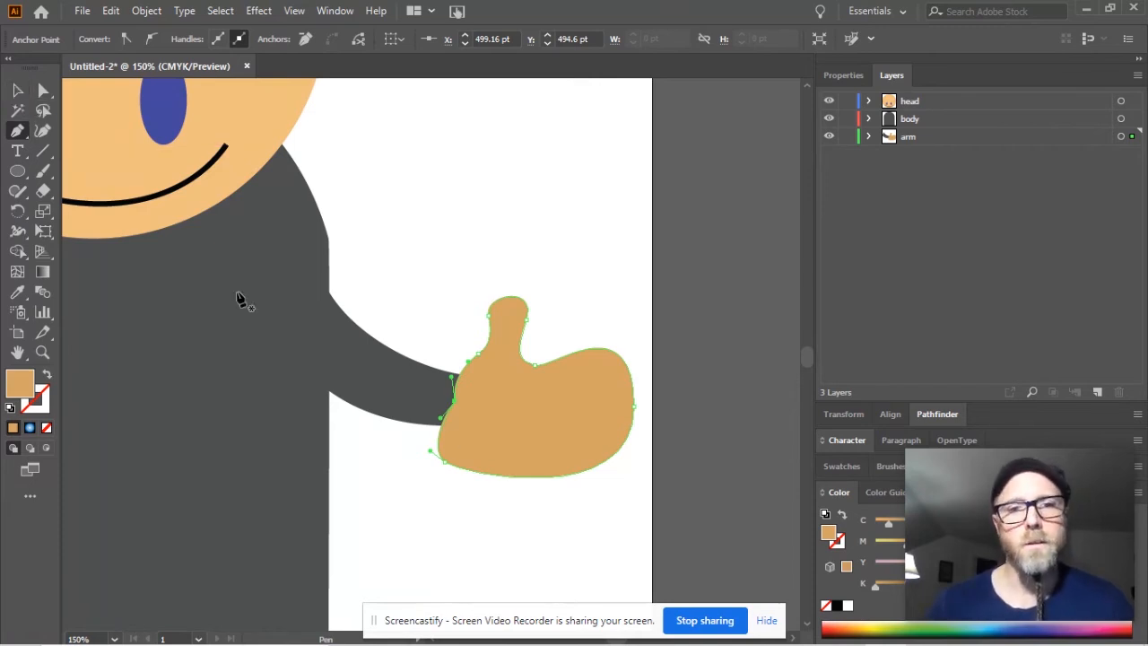
- Select the hand and arm shapes in turn, and expand the arm layer to examine its separate paths
scroll(441, 453, down, 3)
scroll(440, 448, up, 4)
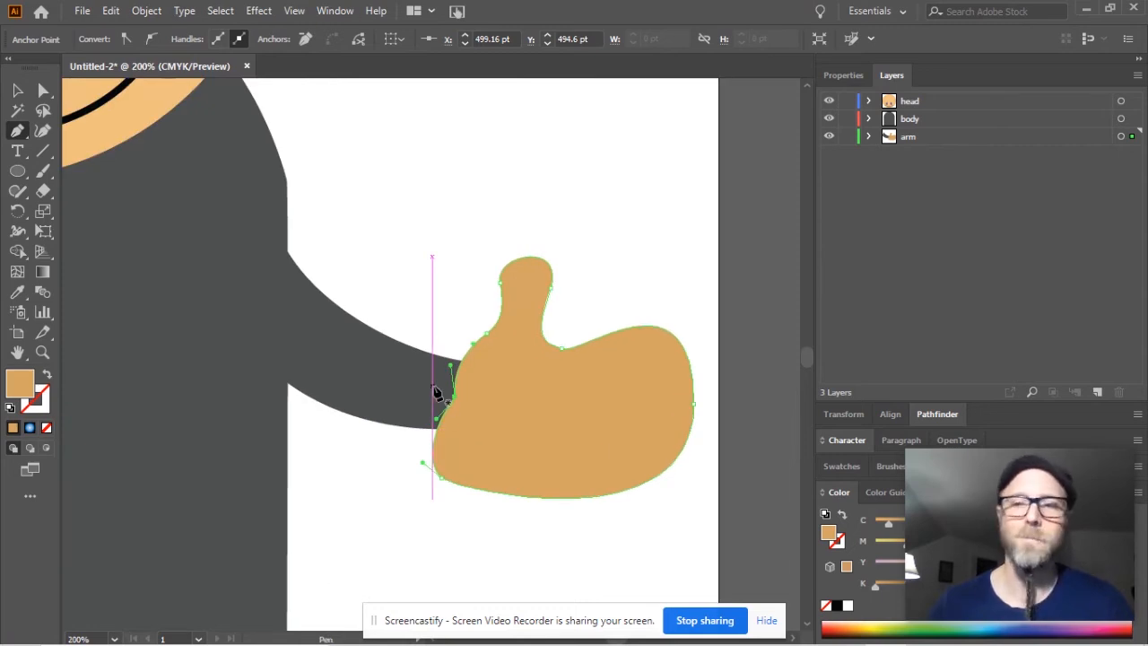
click(17, 90)
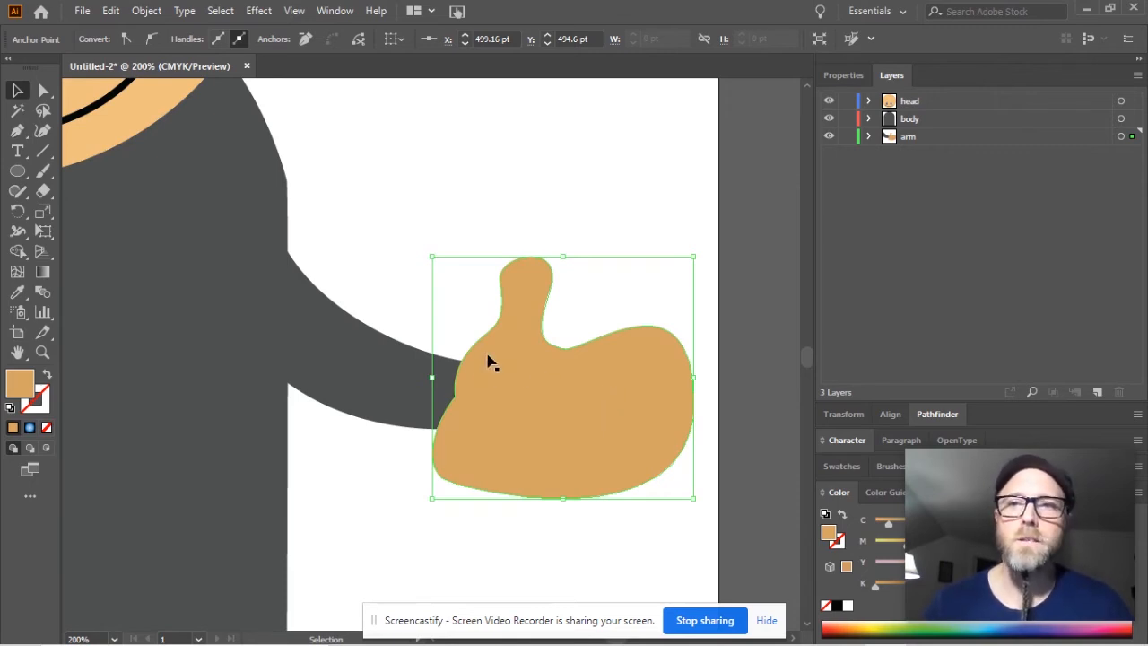
click(334, 386)
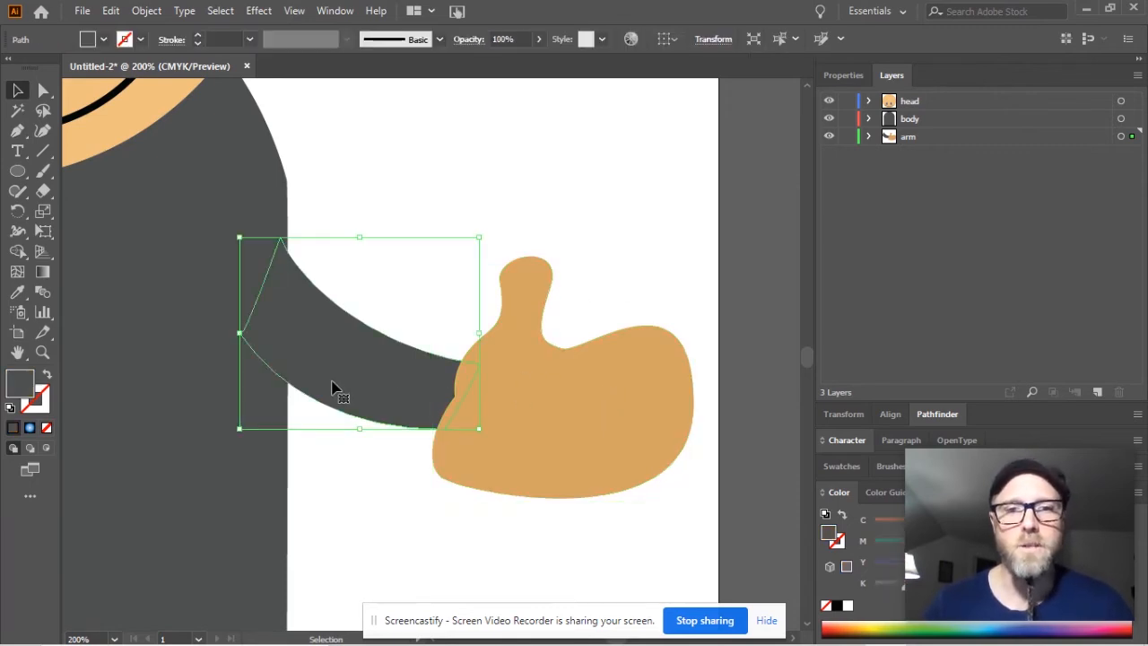
click(552, 405)
click(935, 140)
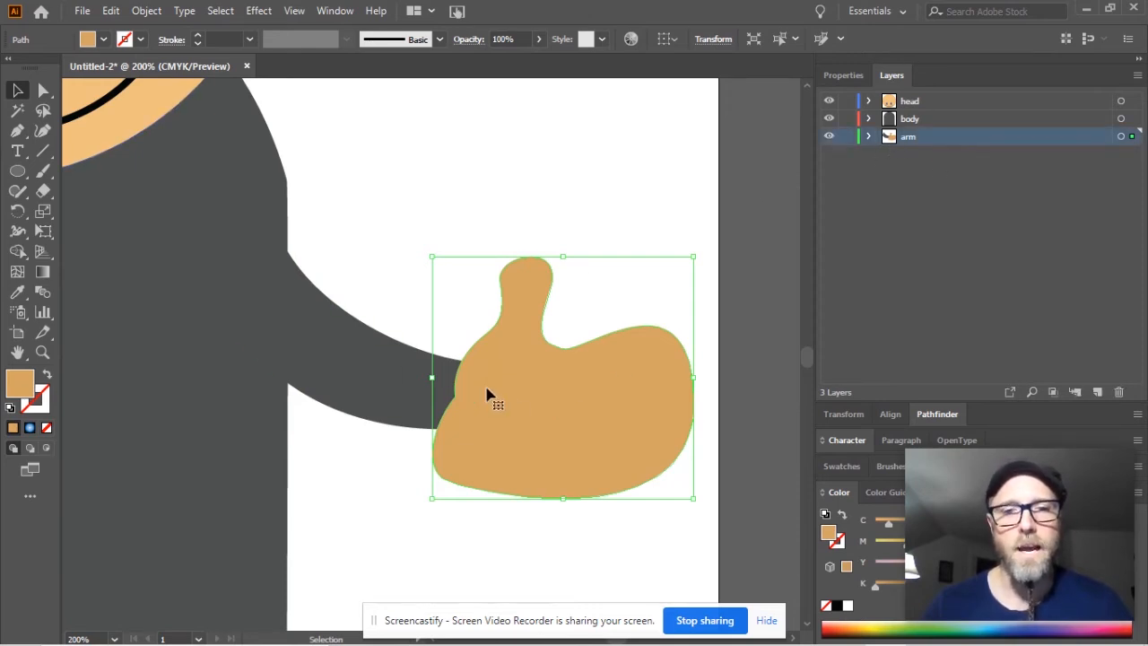
click(868, 137)
click(867, 137)
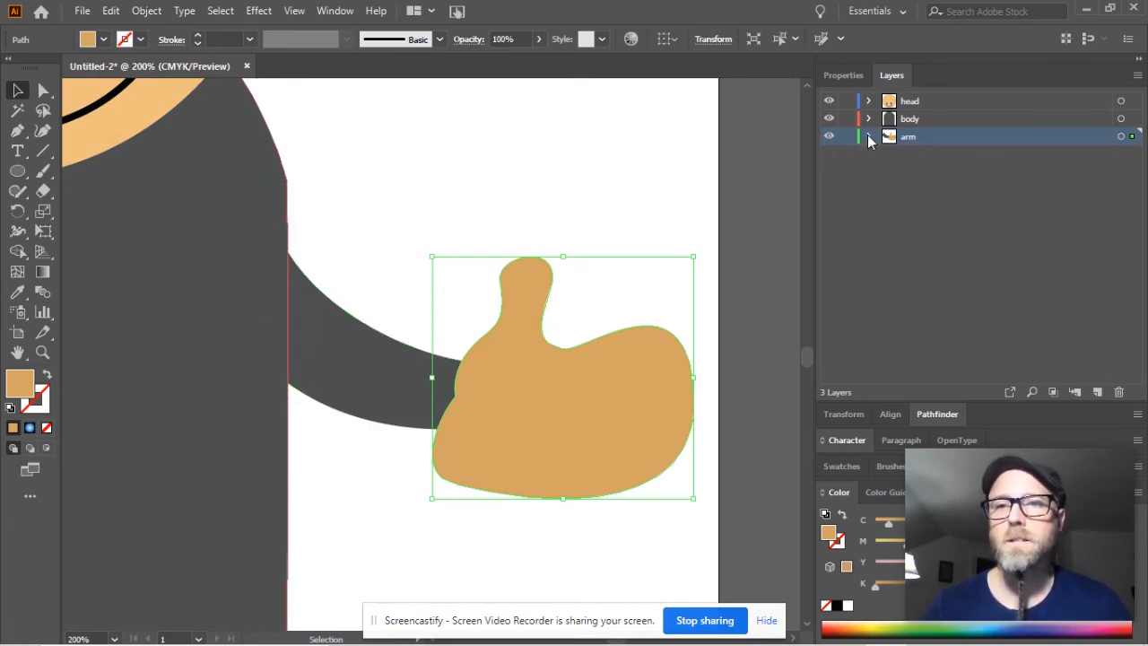
click(867, 137)
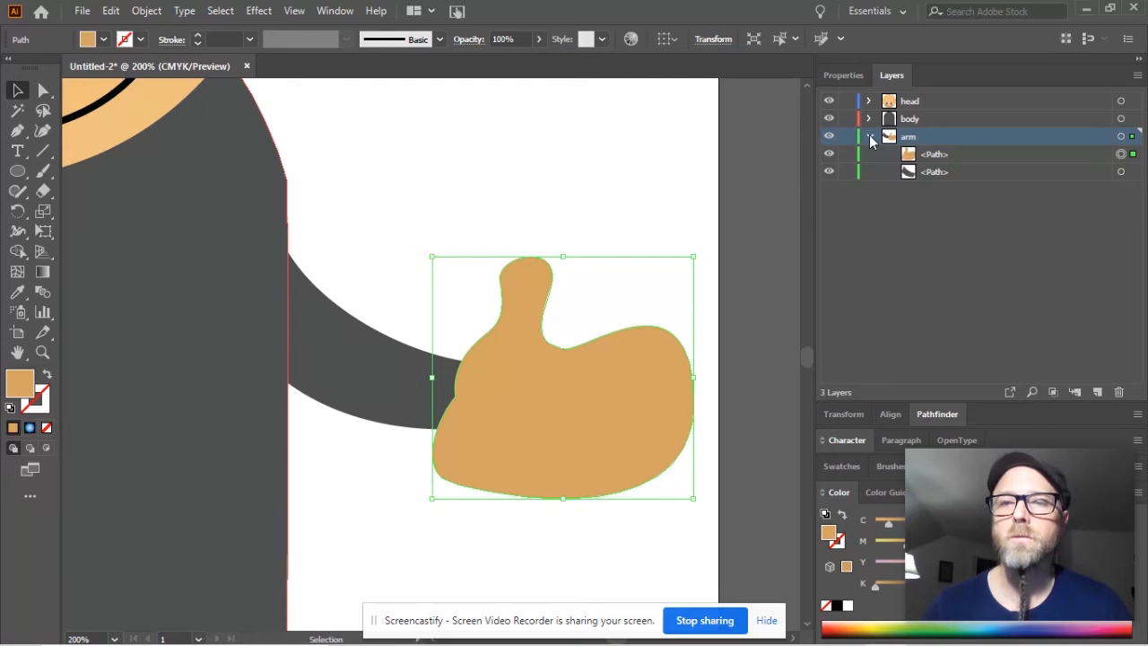
- Move the arm path in front of the hand path within the arm layer, and return the hand path to the front
click(911, 175)
drag(911, 175, 911, 151)
click(468, 185)
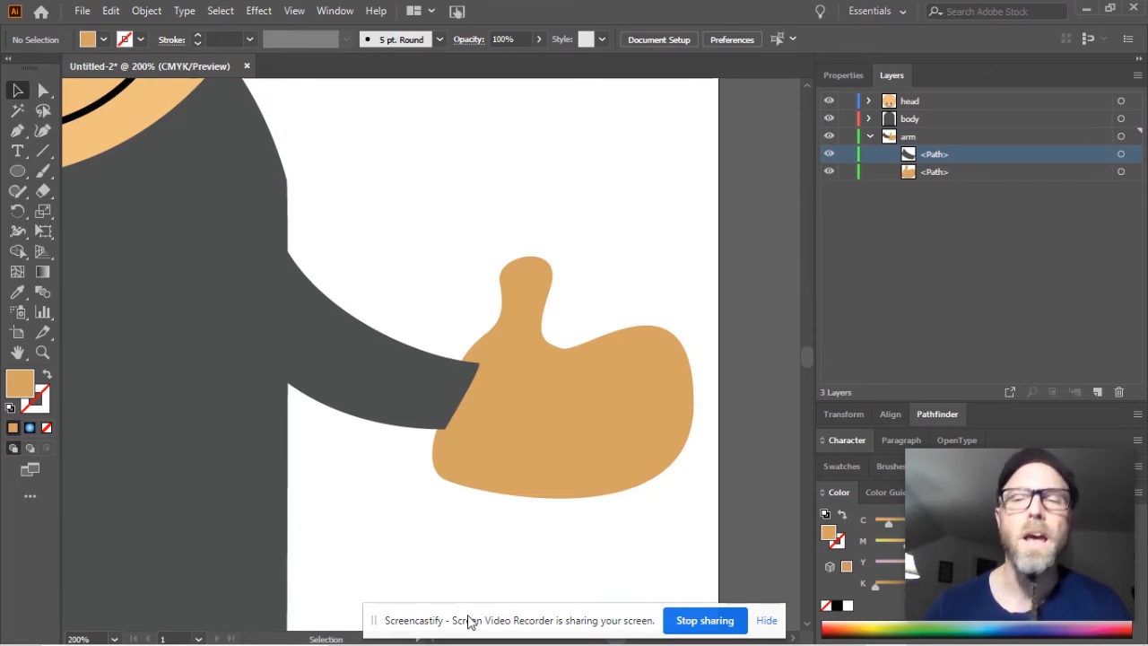
drag(999, 149, 997, 181)
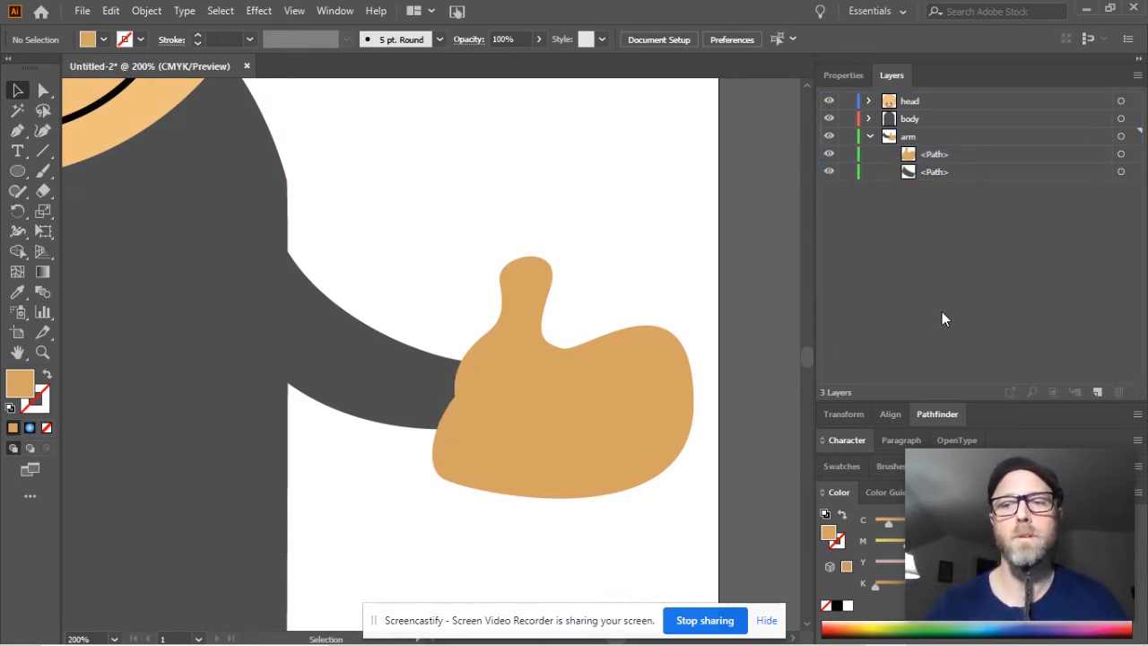
- Select the hand and arm shapes together and group them
scroll(350, 241, down, 4)
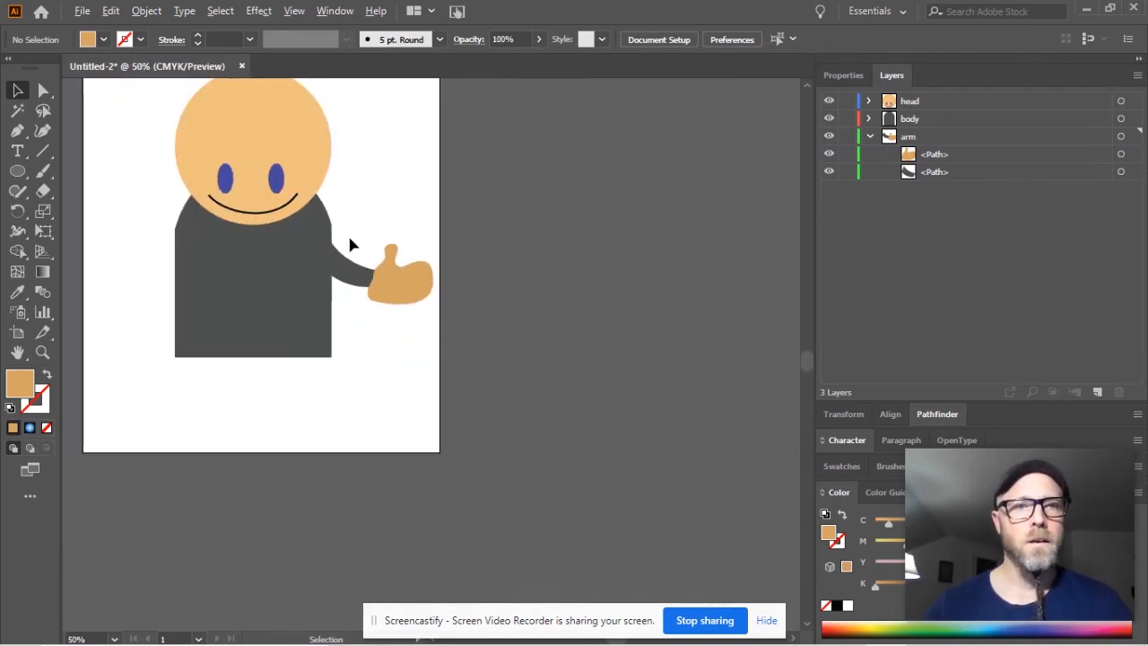
drag(405, 204, 625, 321)
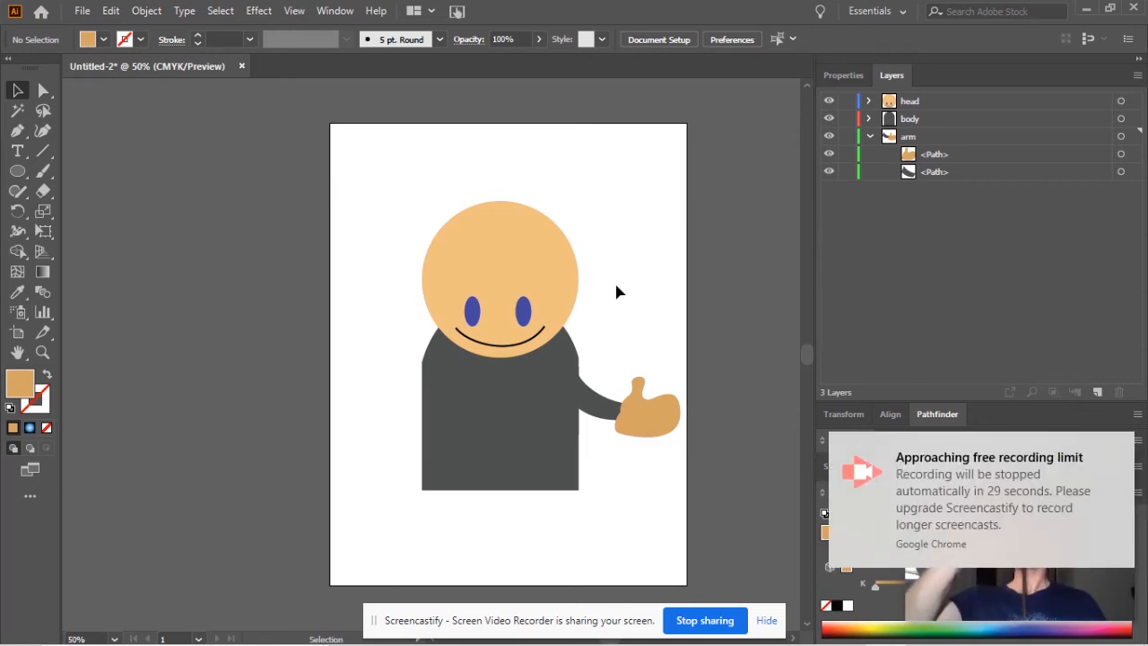
click(607, 400)
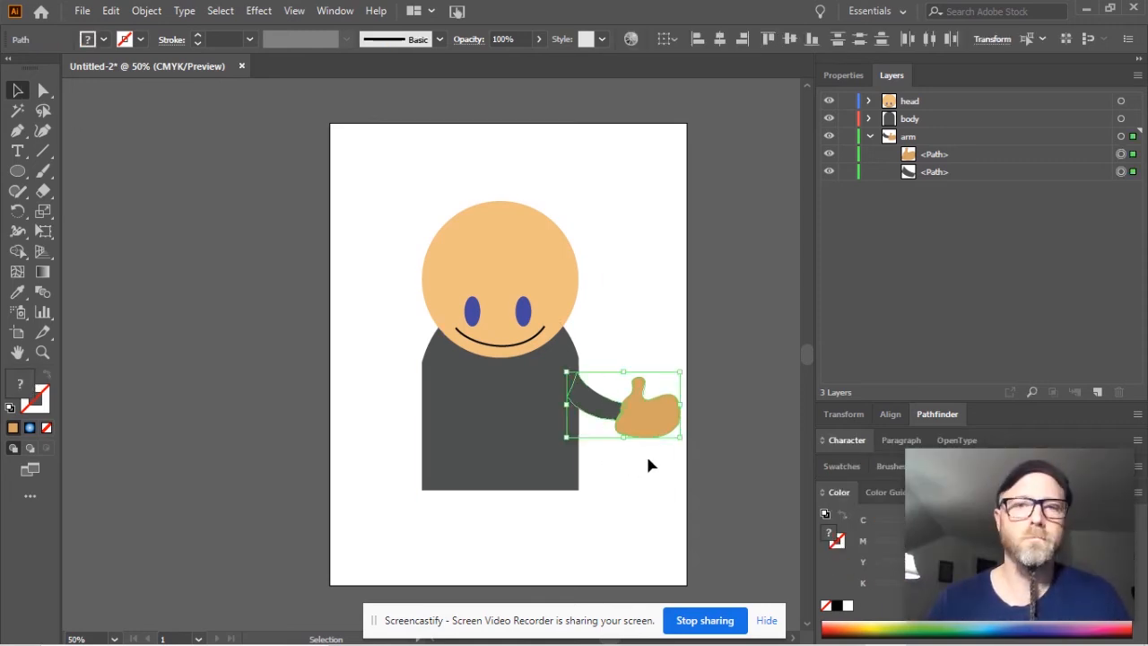
right_click(632, 408)
click(697, 157)
- Duplicate the arm and hand group and place the copy on the opposite side of the body
key(a)
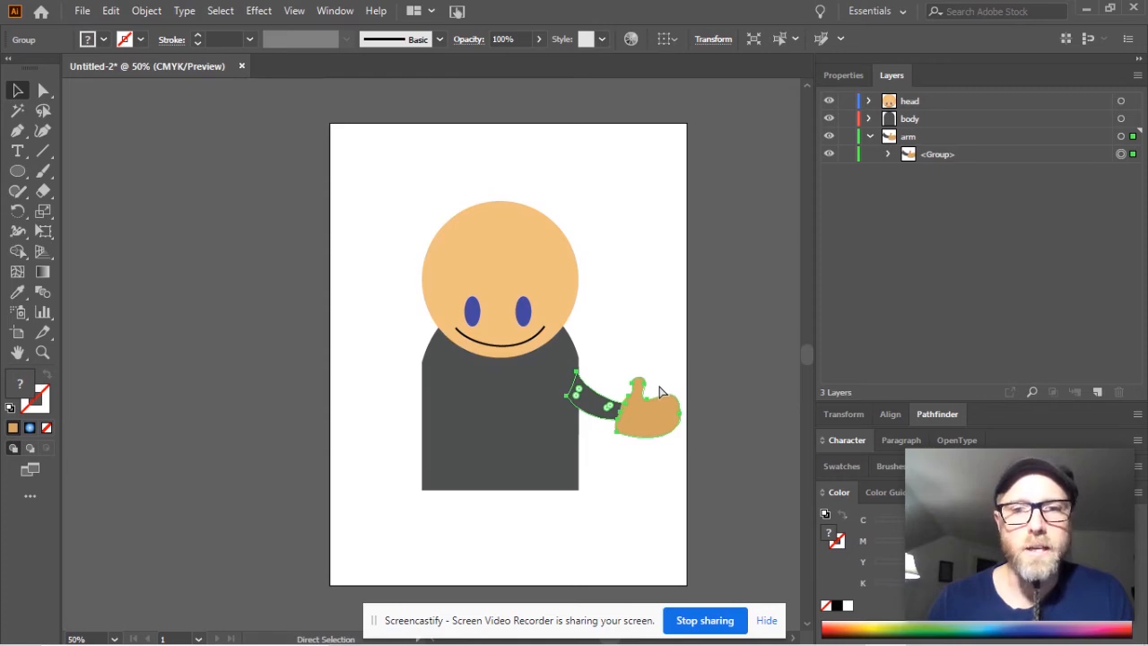
key(v)
key(ctrl+c)
key(ctrl+v)
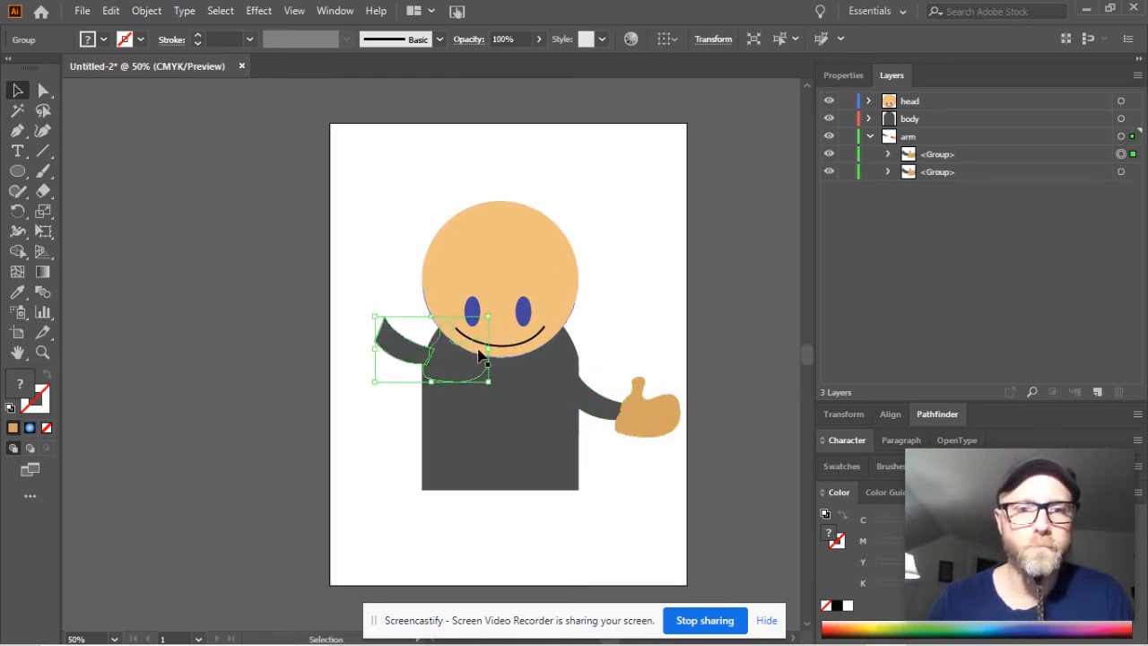
drag(410, 351, 373, 392)
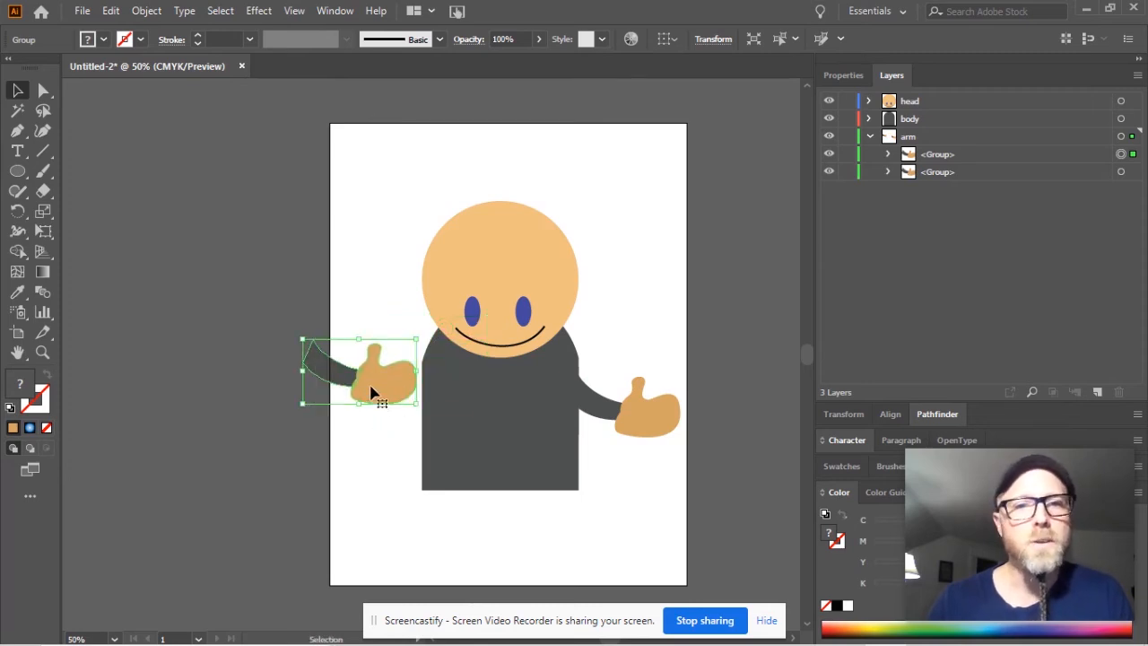
- Reflect the copied arm group across the vertical axis and attach it to the body's left side at the other arm's height
right_click(372, 392)
mouse_move(454, 271)
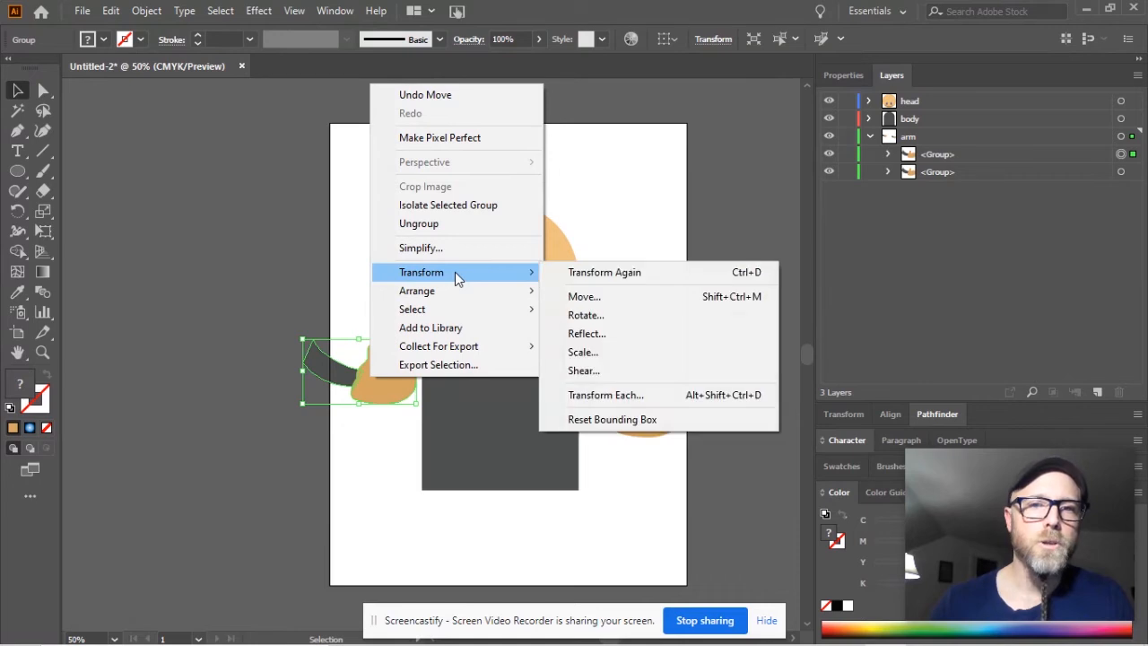
click(600, 336)
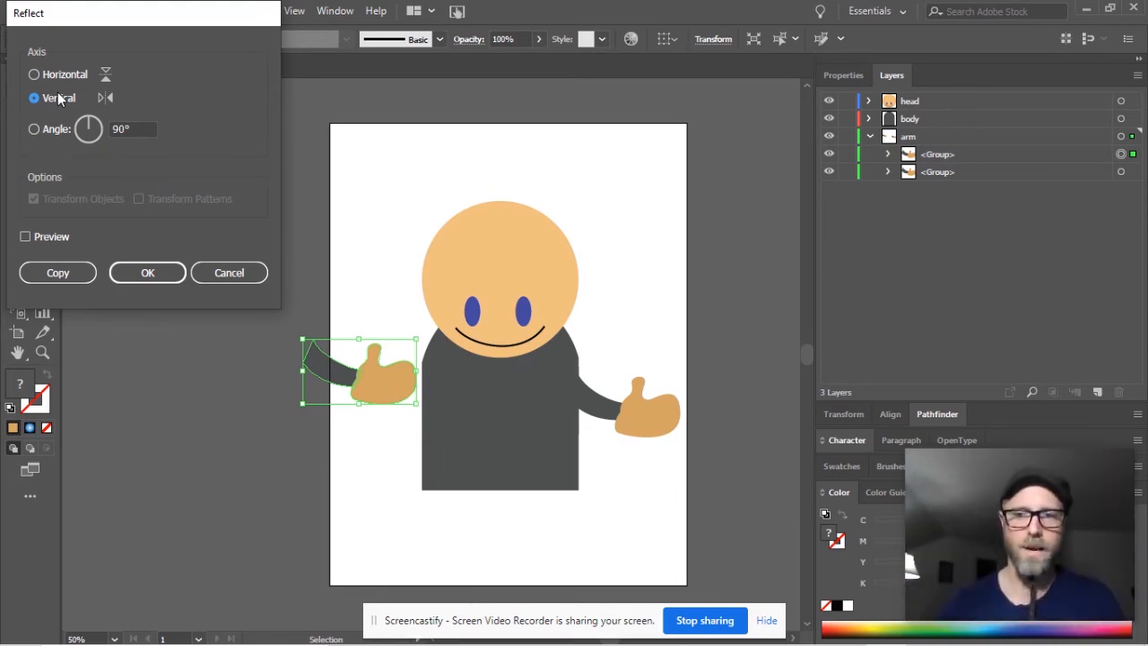
click(148, 275)
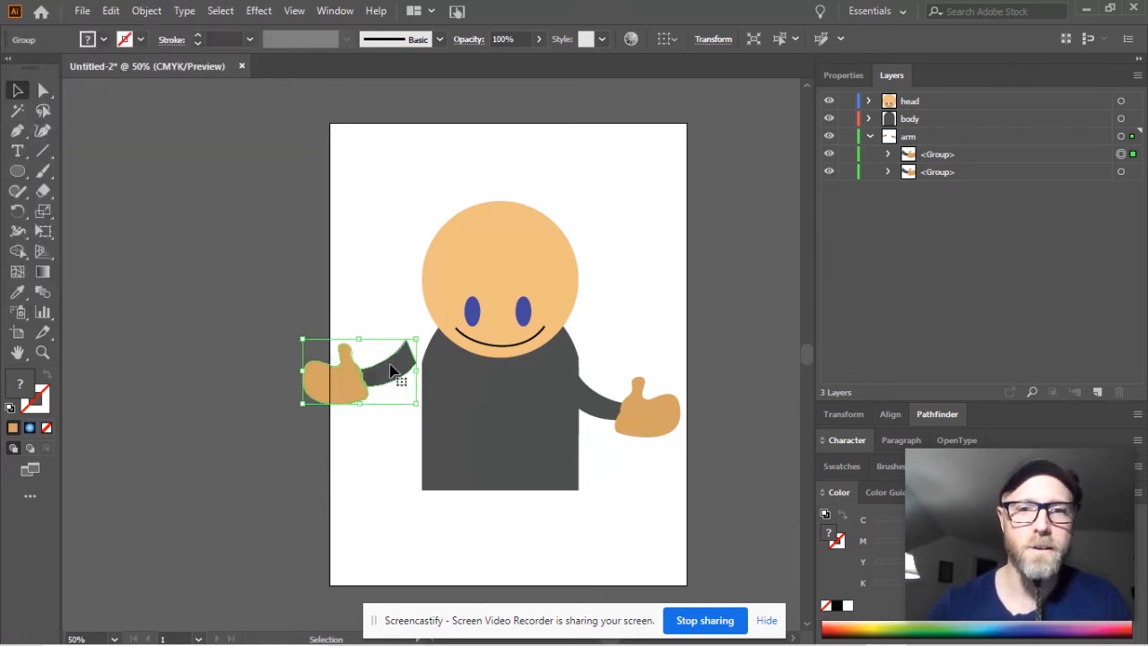
drag(394, 371, 414, 403)
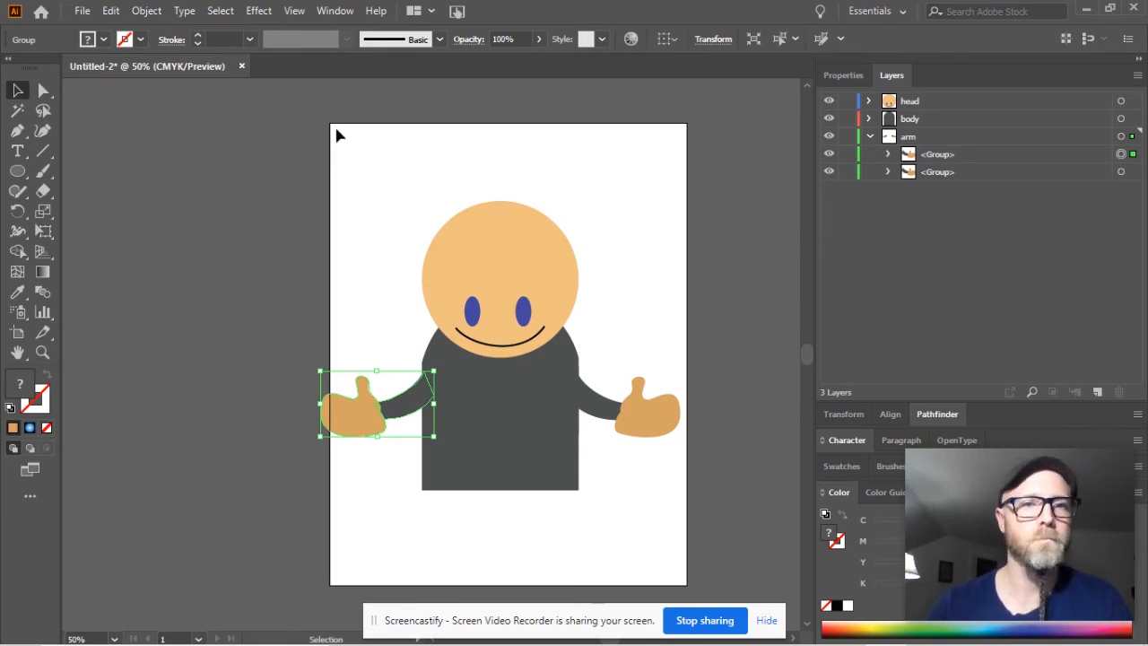
- Shift the head, body and mirrored arm slightly right so that the hand sits within the artboard
drag(341, 134, 557, 341)
click(401, 408)
click(380, 498)
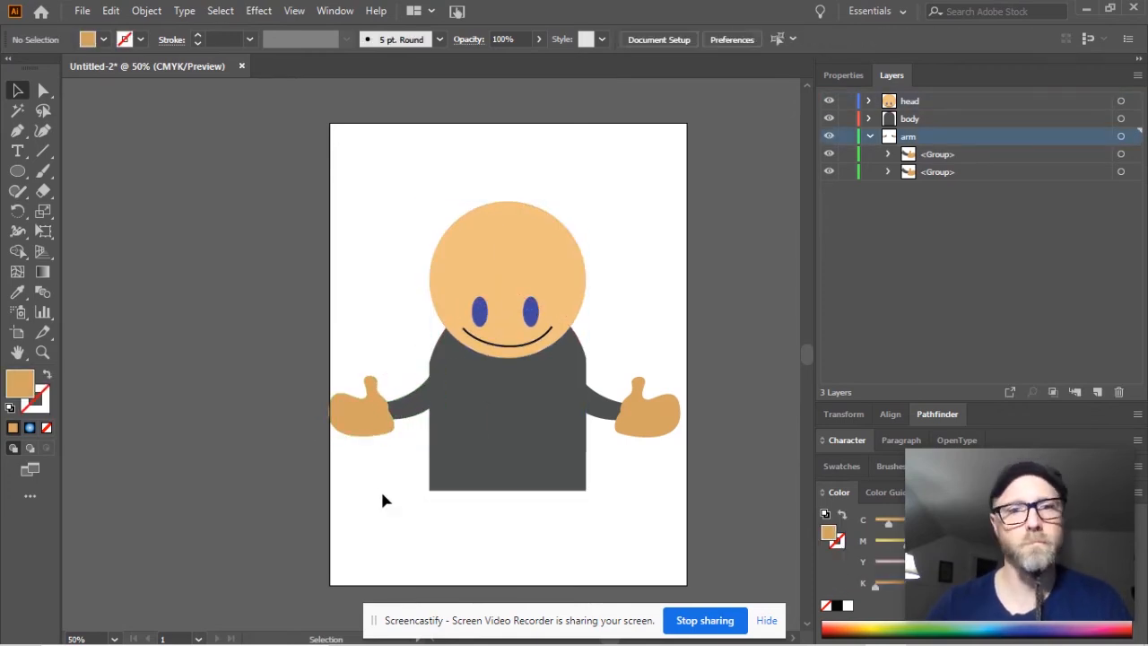
key(p)
scroll(547, 487, up, 3)
scroll(549, 489, down, 2)
drag(531, 404, 538, 492)
key(ctrl+z)
- Draw a wide rectangle below the body's lower right side as a leg and fill it with black
key(m)
drag(484, 404, 664, 507)
double_click(20, 384)
click(230, 275)
key(Return)
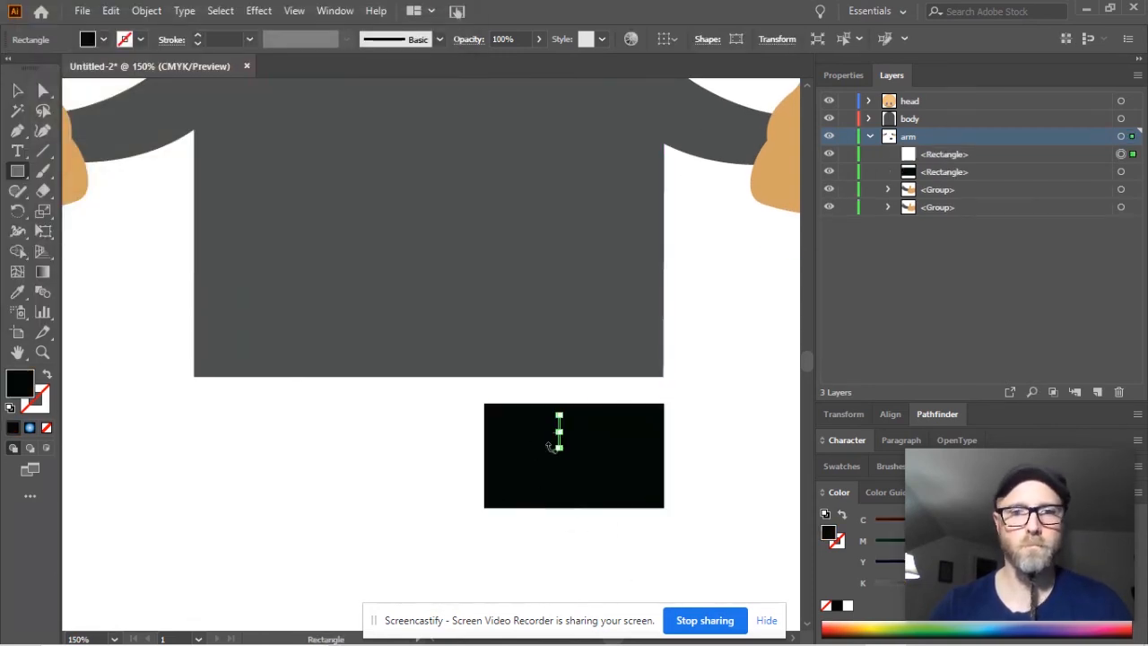
- Place two matching black leg rectangles against the body's lower edge, one flush with each side
key(v)
drag(558, 446, 274, 471)
key(ctrl+0)
click(17, 132)
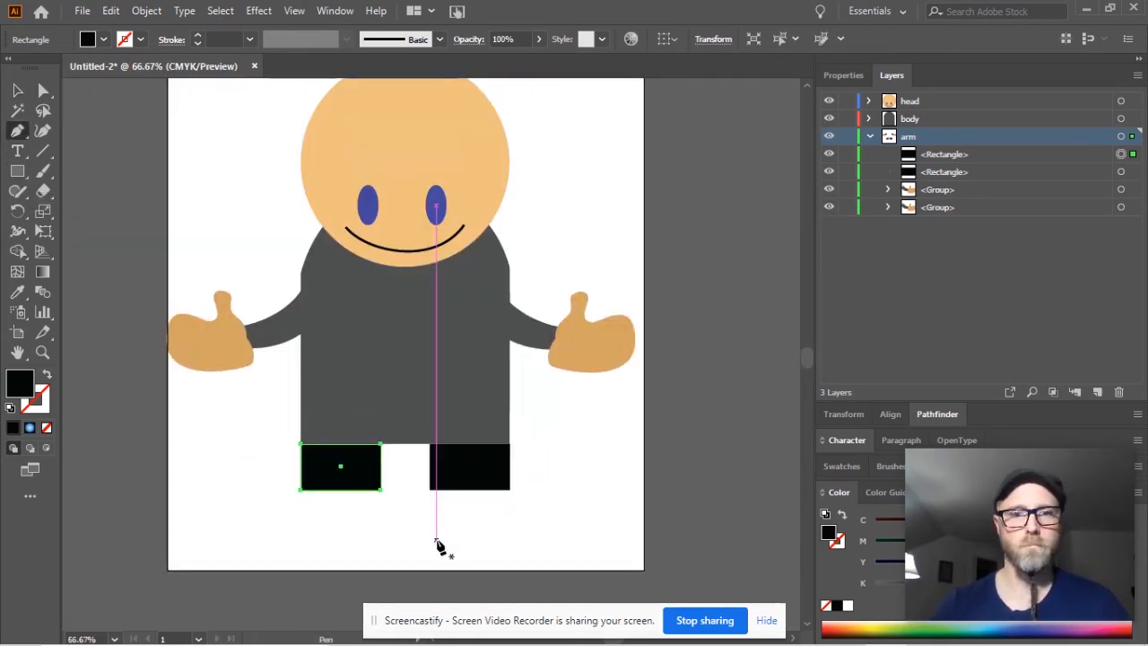
- Move the left leg rectangle from the arm layer into the body layer
click(934, 153)
click(936, 174)
click(941, 157)
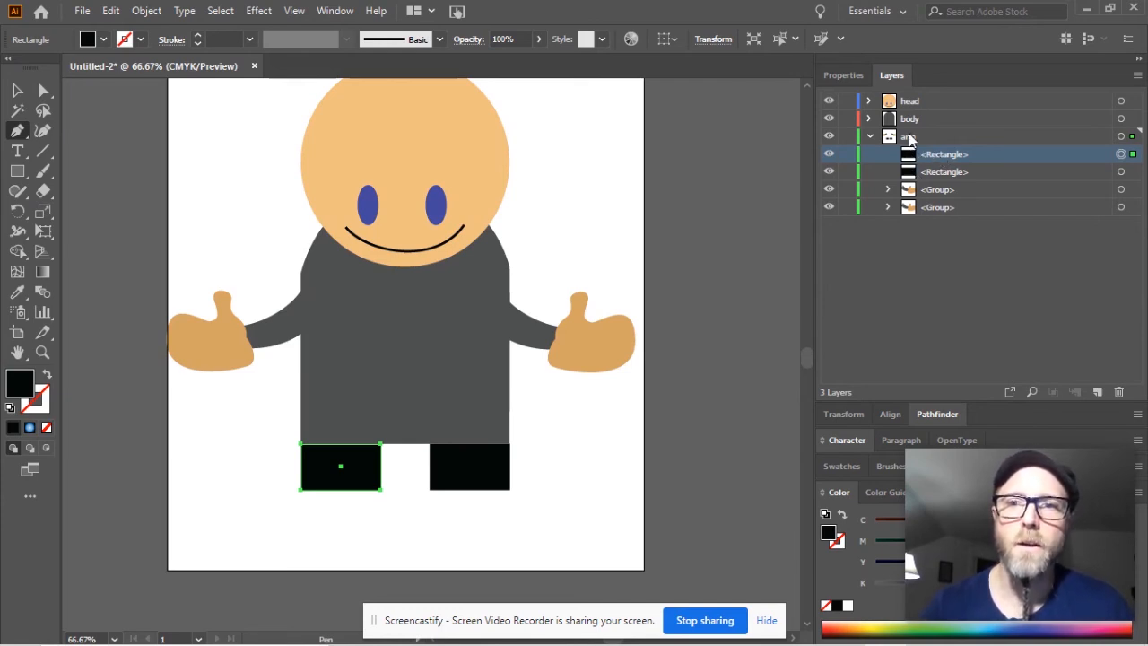
drag(910, 158, 913, 115)
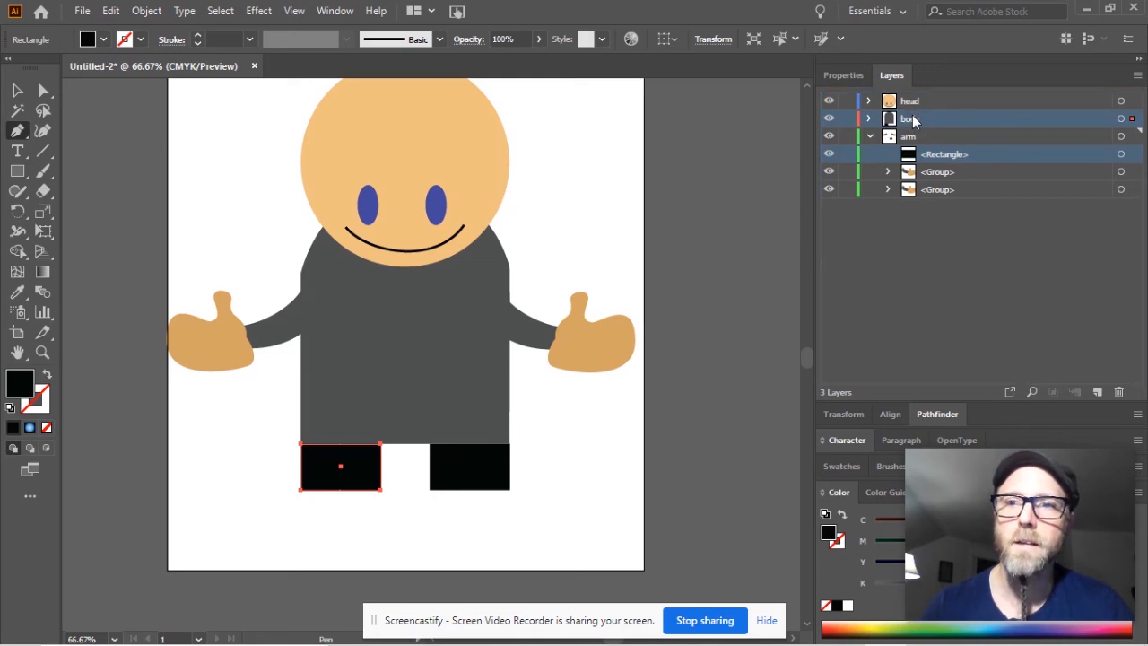
- Try to move the remaining leg rectangle from the arm layer into the body layer
drag(910, 157, 913, 120)
drag(1048, 159, 1020, 123)
click(1134, 156)
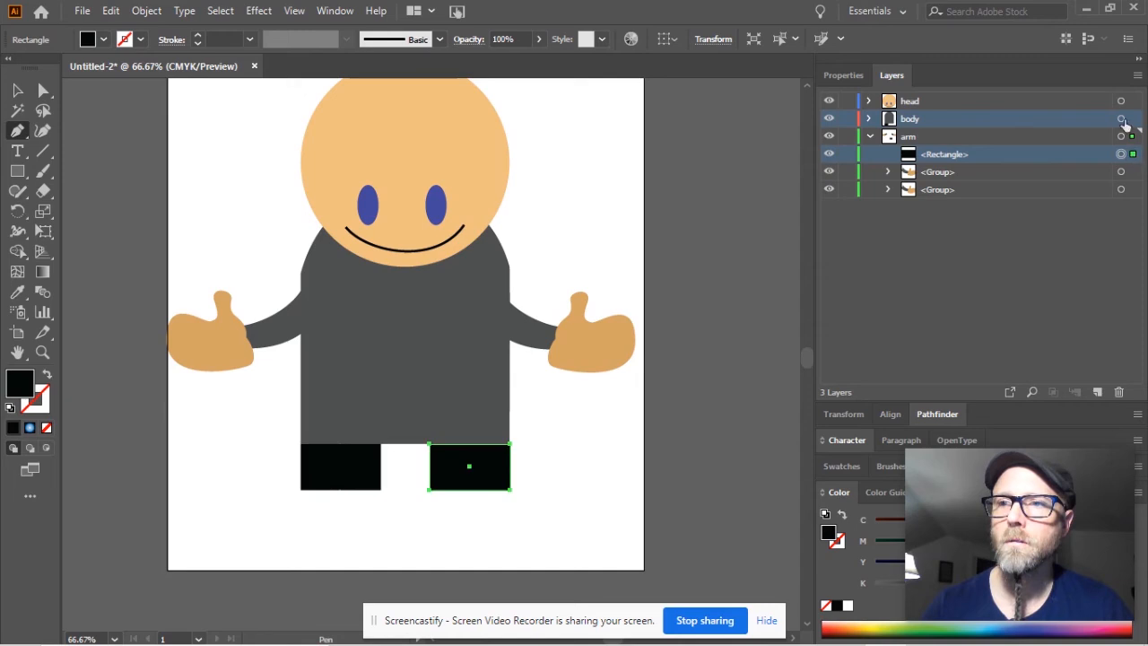
drag(979, 165, 967, 118)
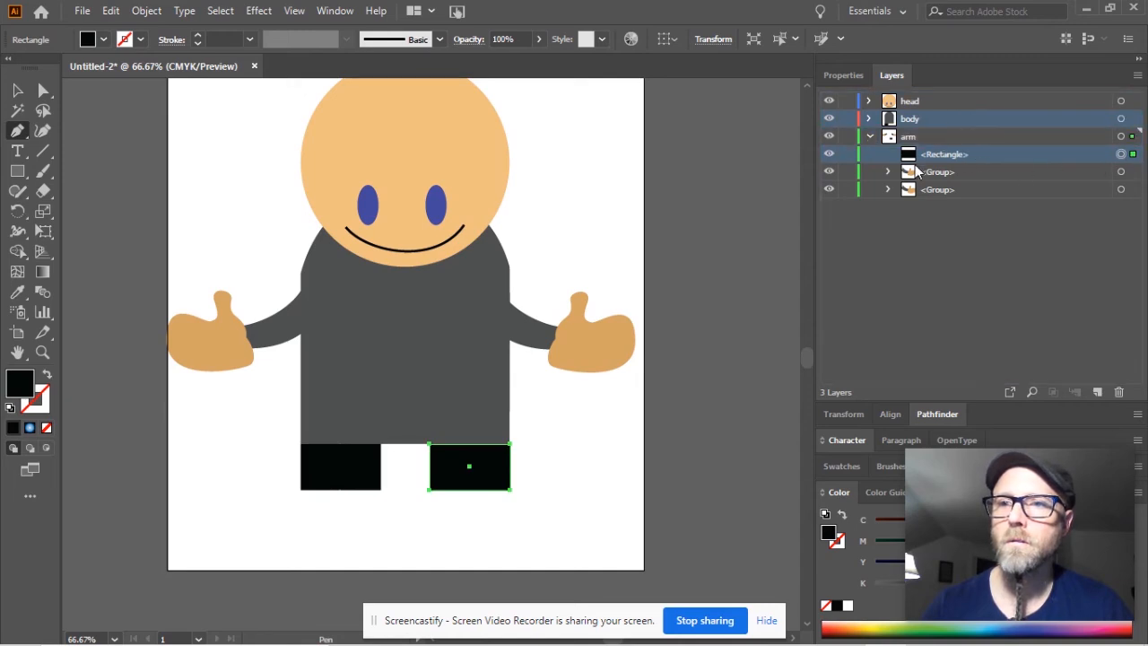
click(351, 476)
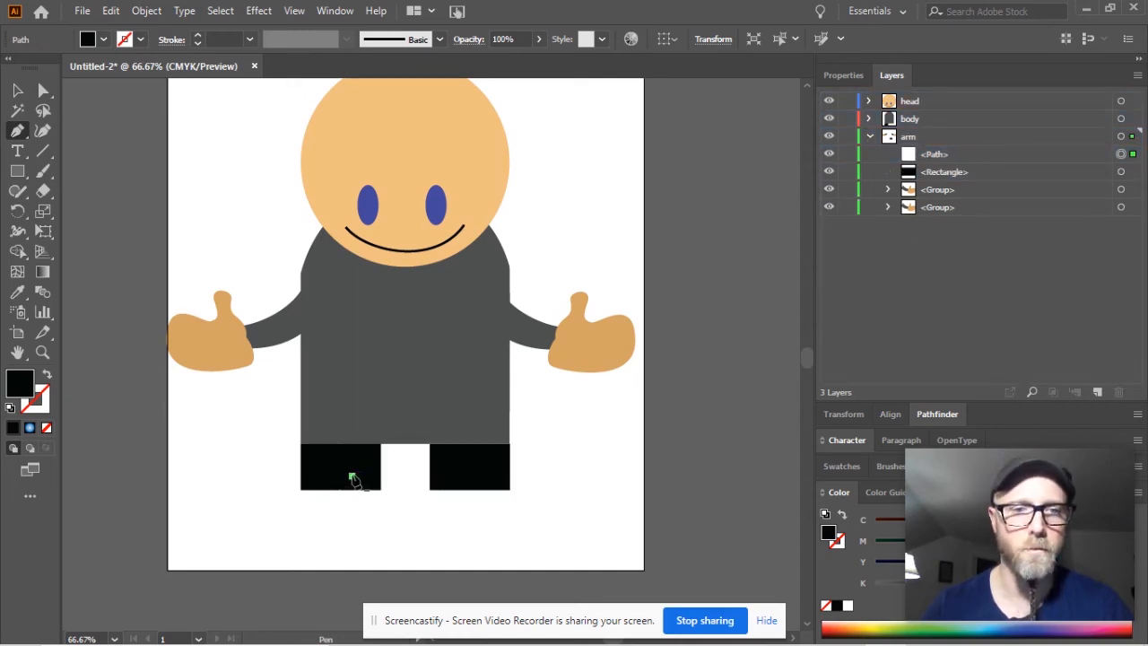
key(ctrl+z)
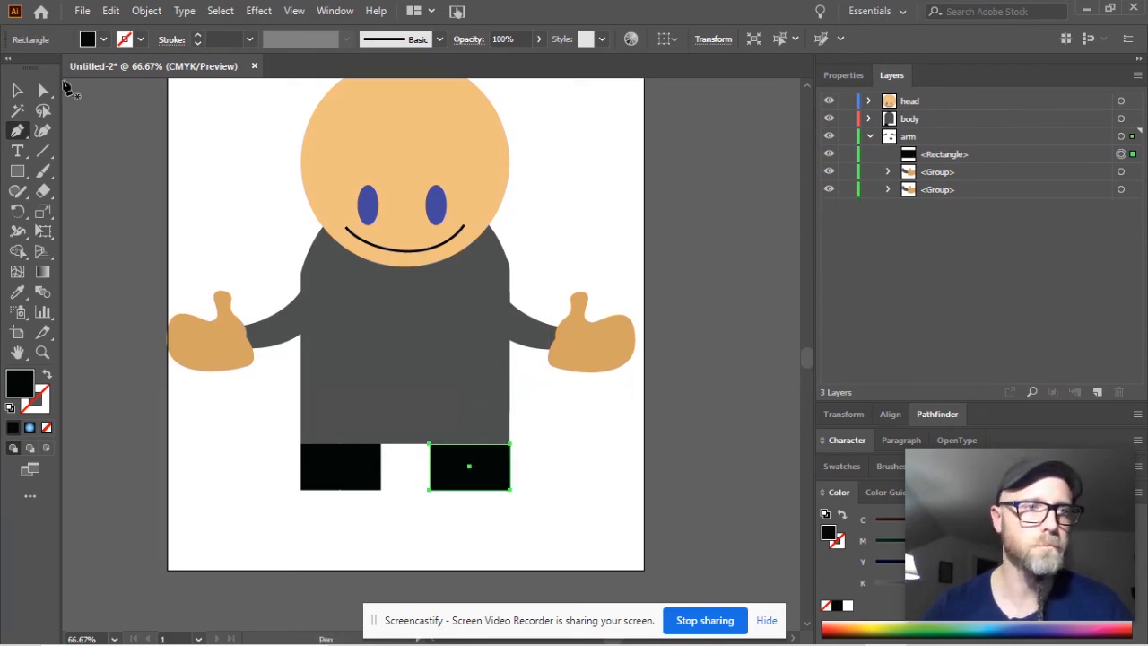
- Move the right leg rectangle into the body layer and place the body path above both leg rectangles
key(v)
click(328, 462)
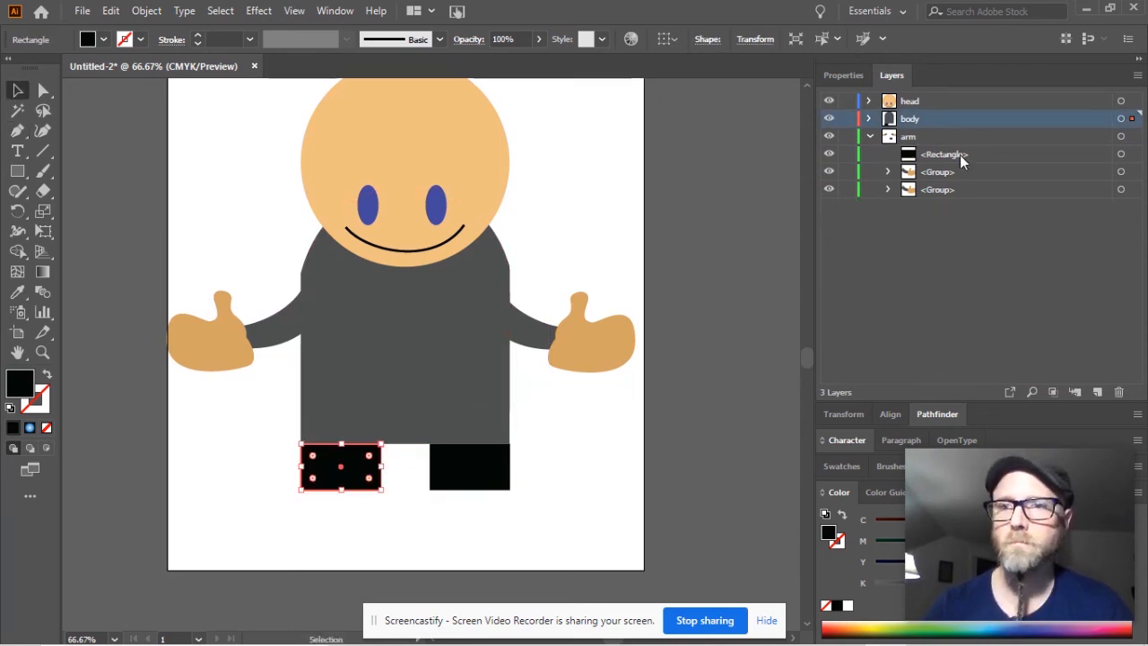
drag(915, 157, 908, 119)
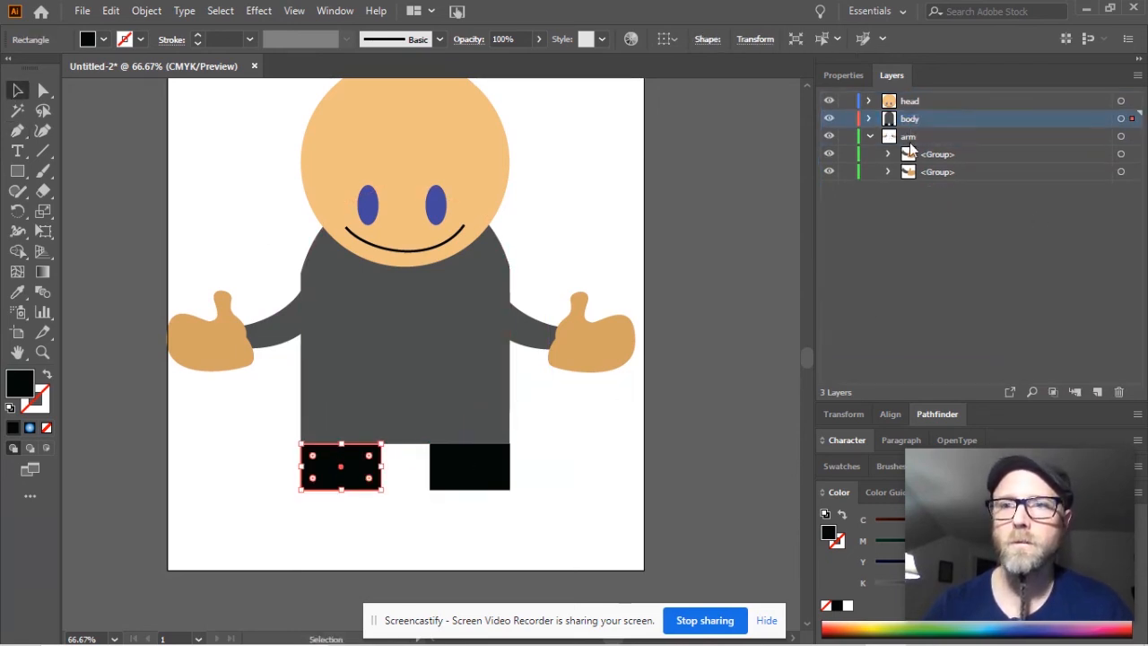
click(868, 118)
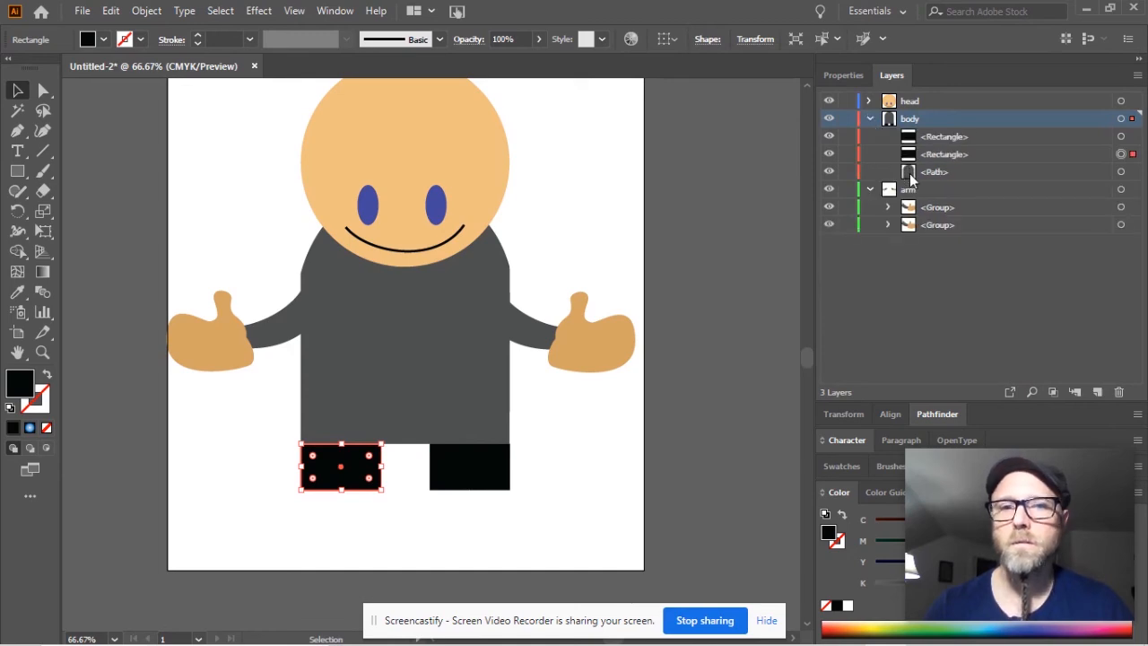
drag(910, 179, 910, 133)
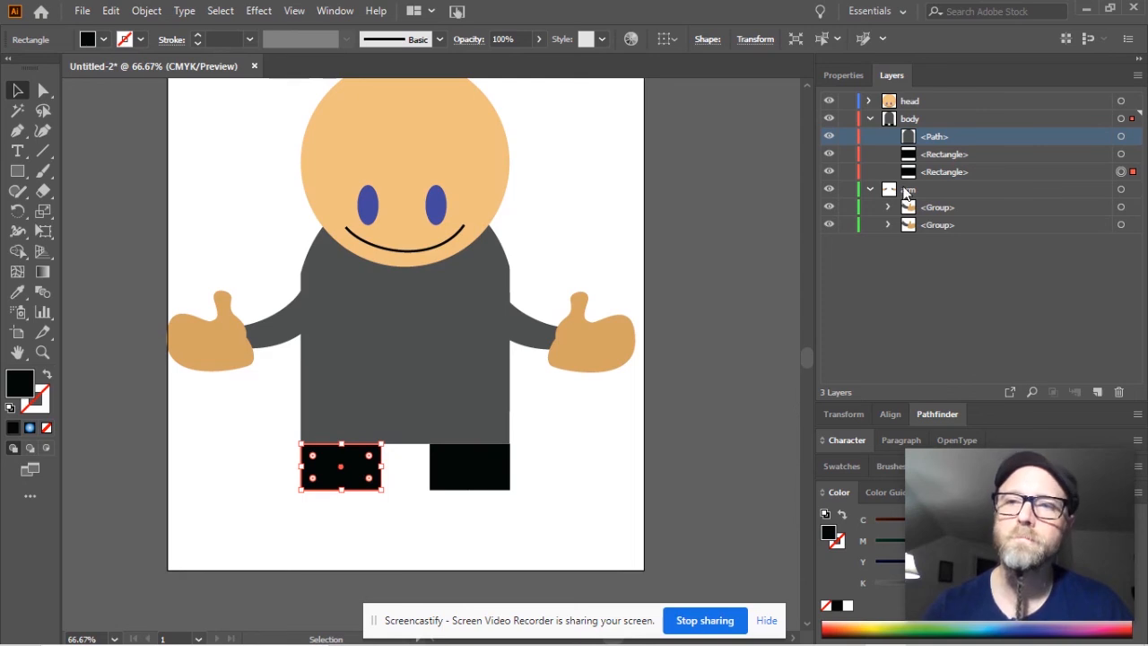
- Create a new layer beneath the arm layer and move one of the two arm groups into it
click(914, 253)
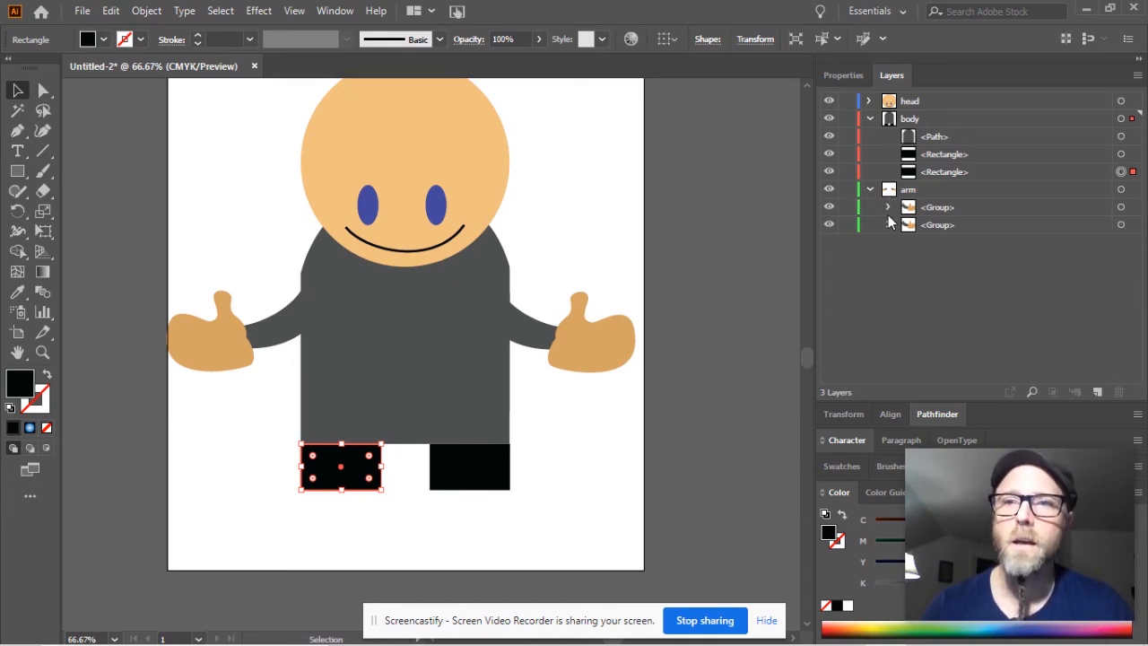
click(1100, 392)
drag(910, 122, 913, 244)
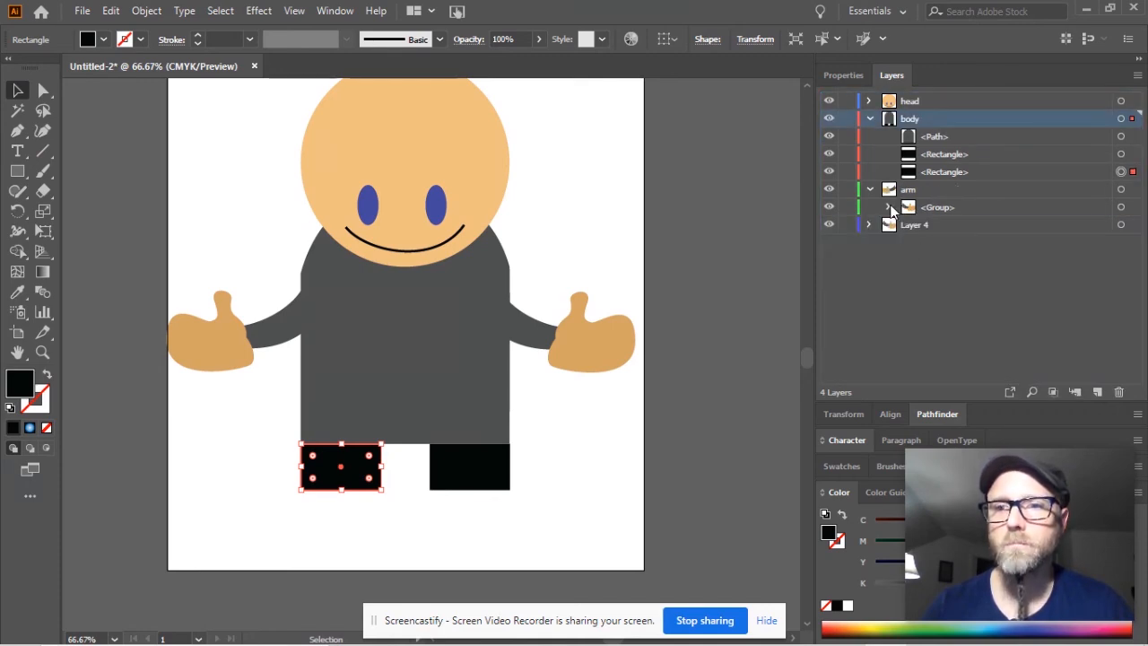
click(888, 207)
click(889, 207)
click(869, 190)
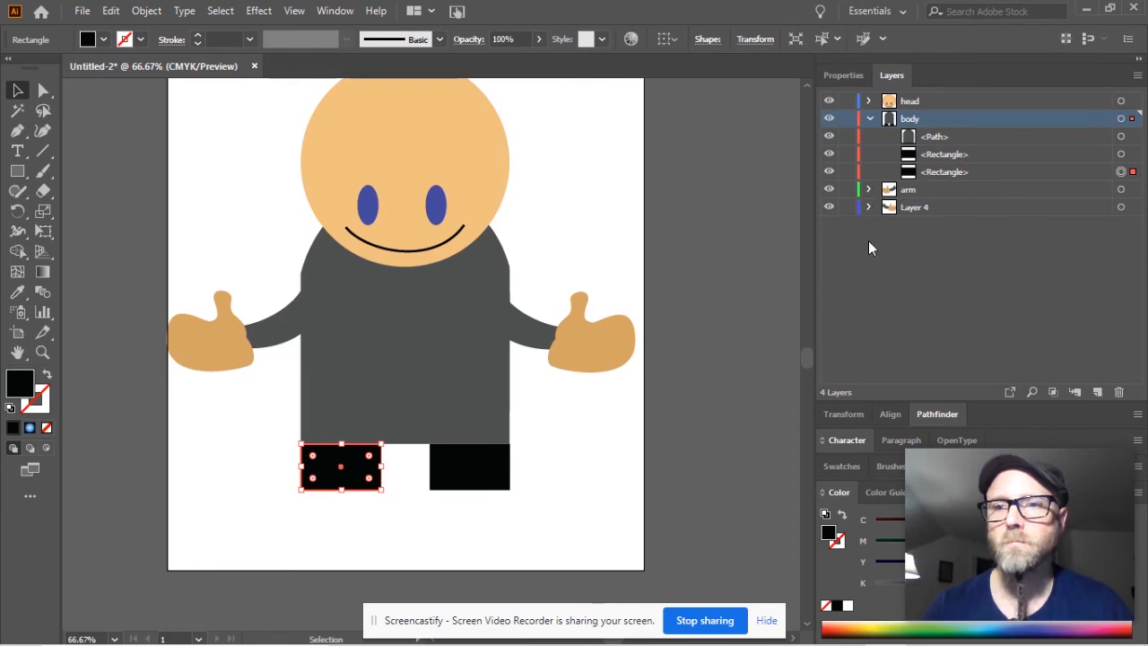
- Rename the arm layer to "right arm"
click(913, 208)
click(910, 192)
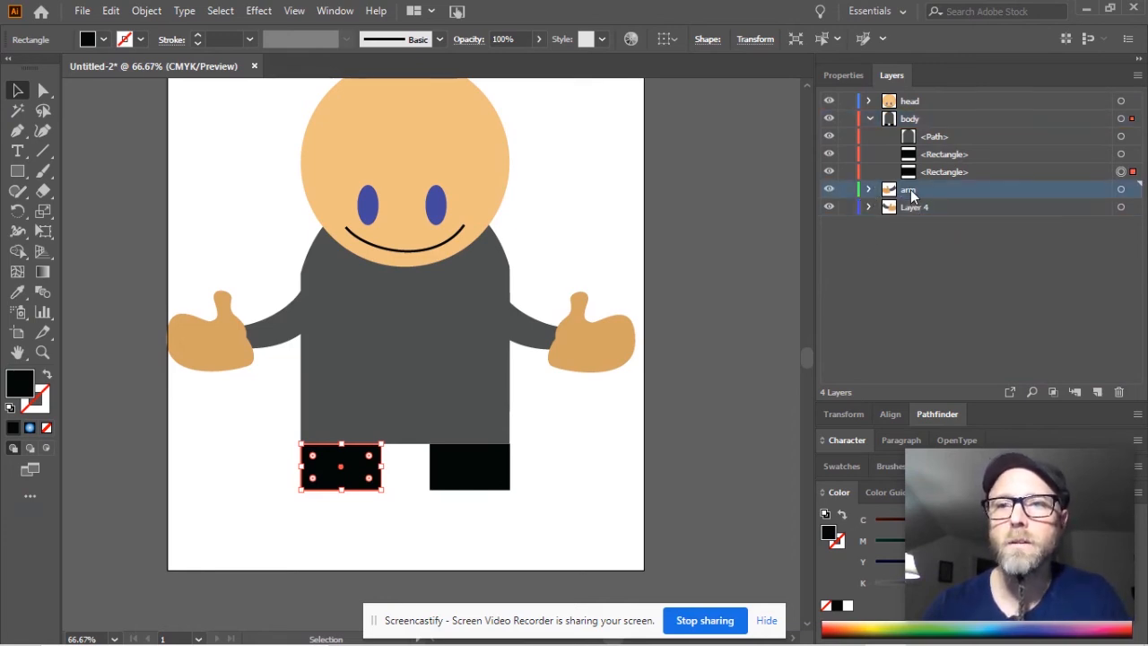
double_click(910, 192)
text(right)
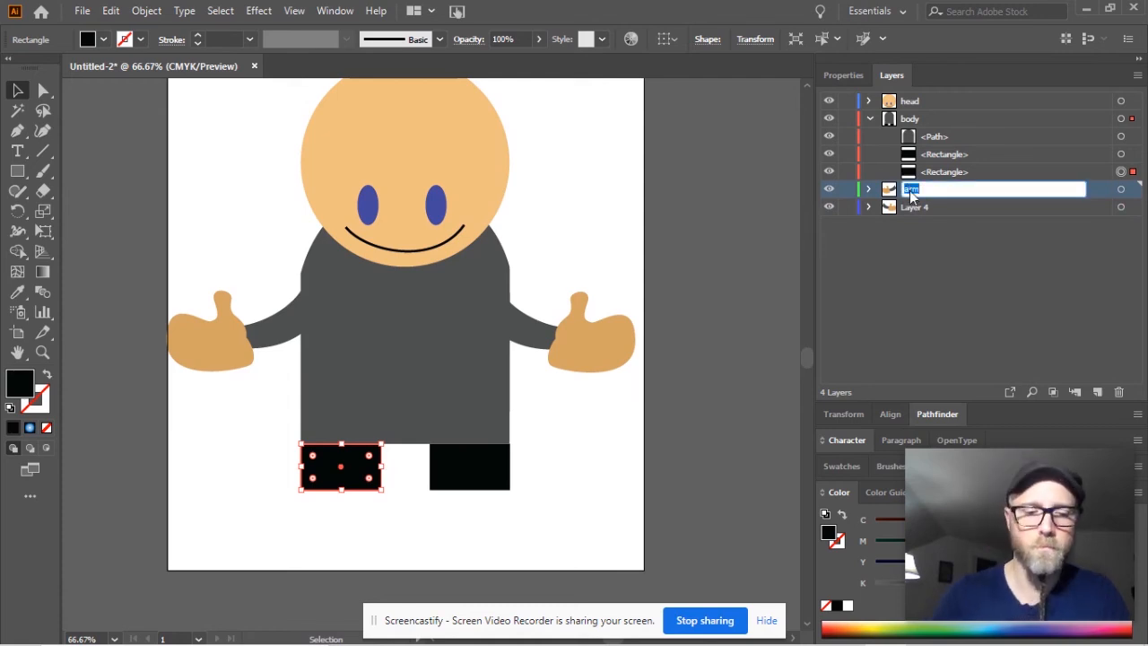
text( arm)
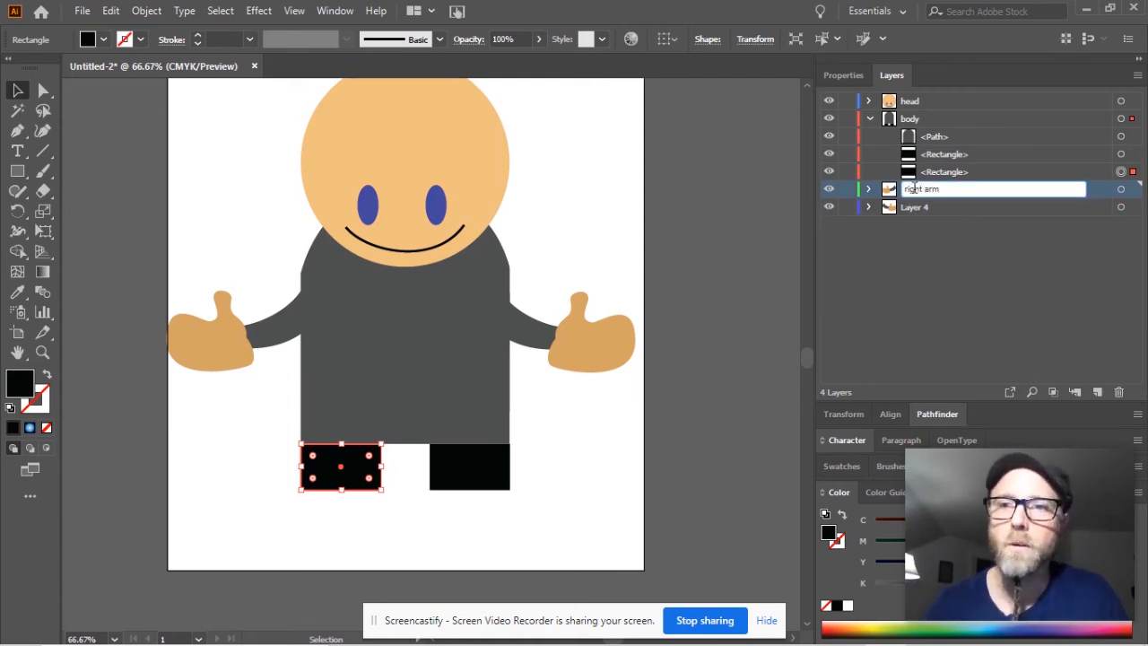
- Rename Layer 4 to "left arm" and collapse the body layer
click(917, 207)
double_click(915, 207)
text(left arm)
key(Return)
click(870, 119)
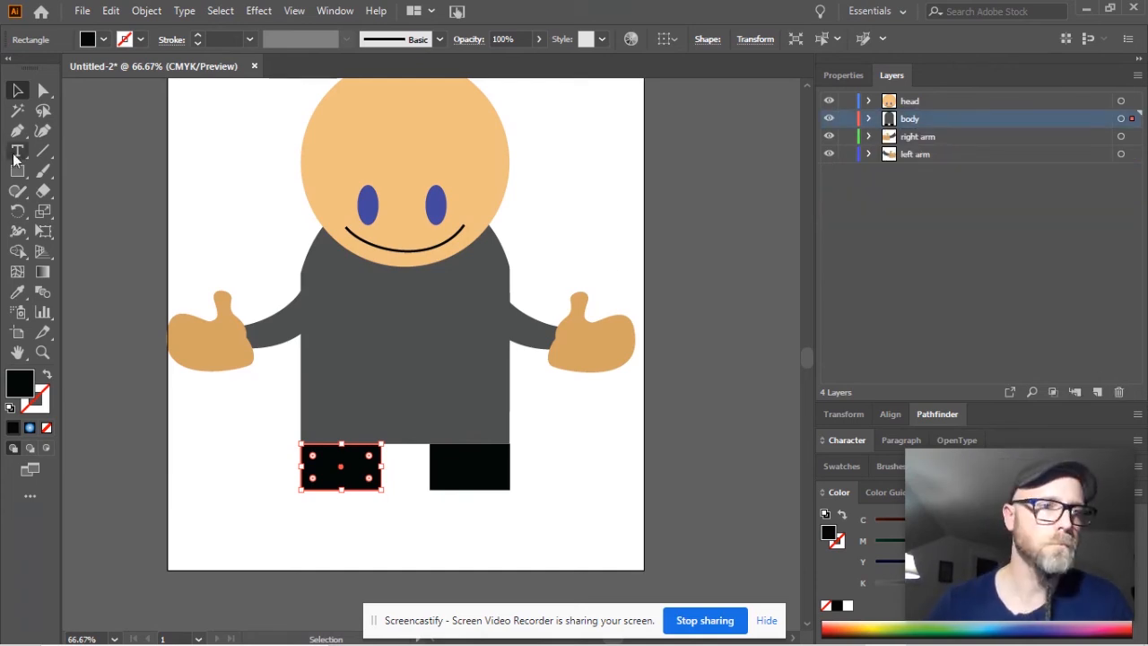
- Draw a tall, narrow ellipse to the left of the legs in the body layer and fill it with dark blue
click(18, 131)
right_click(18, 172)
click(81, 212)
drag(199, 428, 255, 547)
double_click(22, 385)
click(205, 116)
click(405, 66)
- Rotate the blue ellipse to a shallow outward tilt and place it over the lower end of the left leg as a foot
key(v)
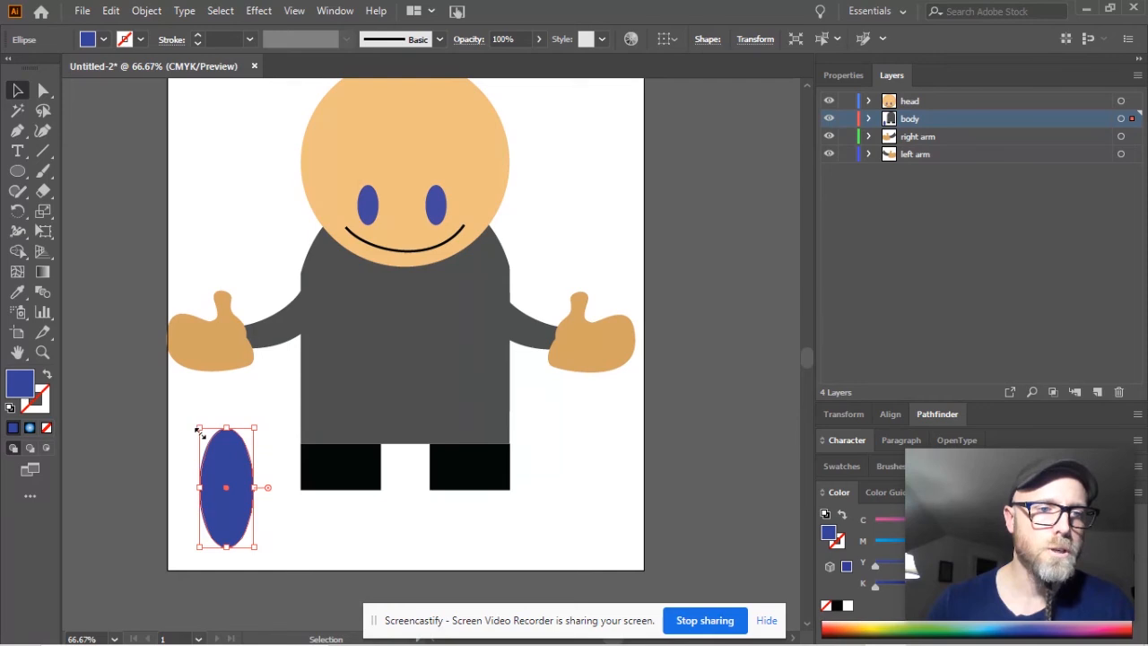
drag(199, 431, 257, 423)
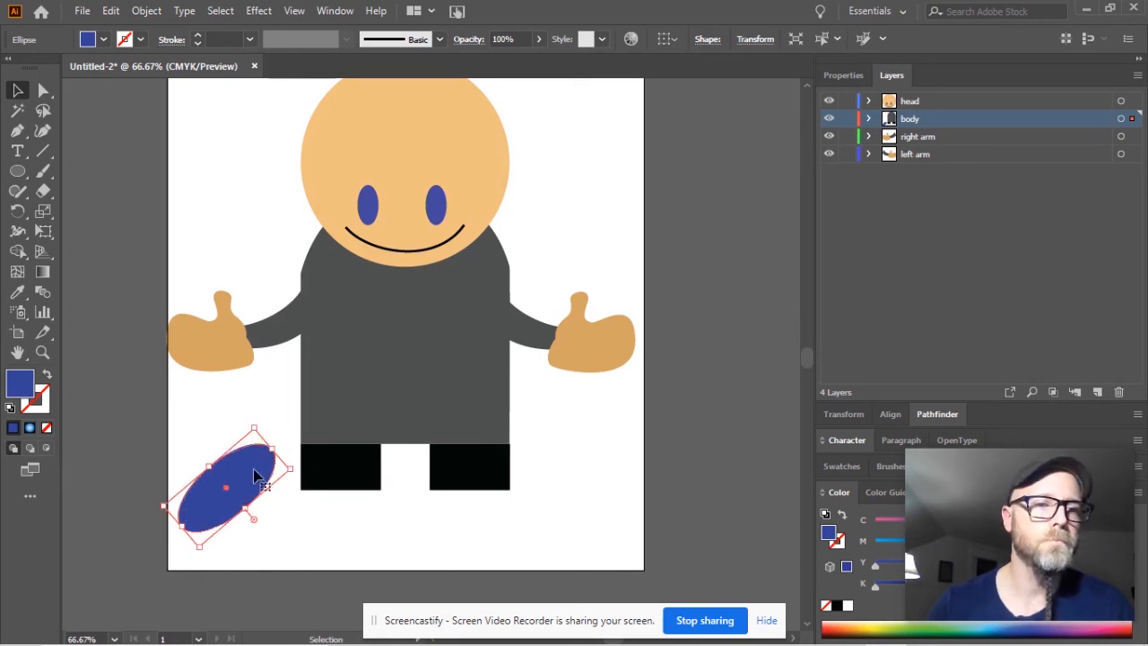
drag(255, 472, 342, 505)
drag(248, 540, 245, 518)
drag(315, 517, 315, 490)
drag(316, 487, 327, 507)
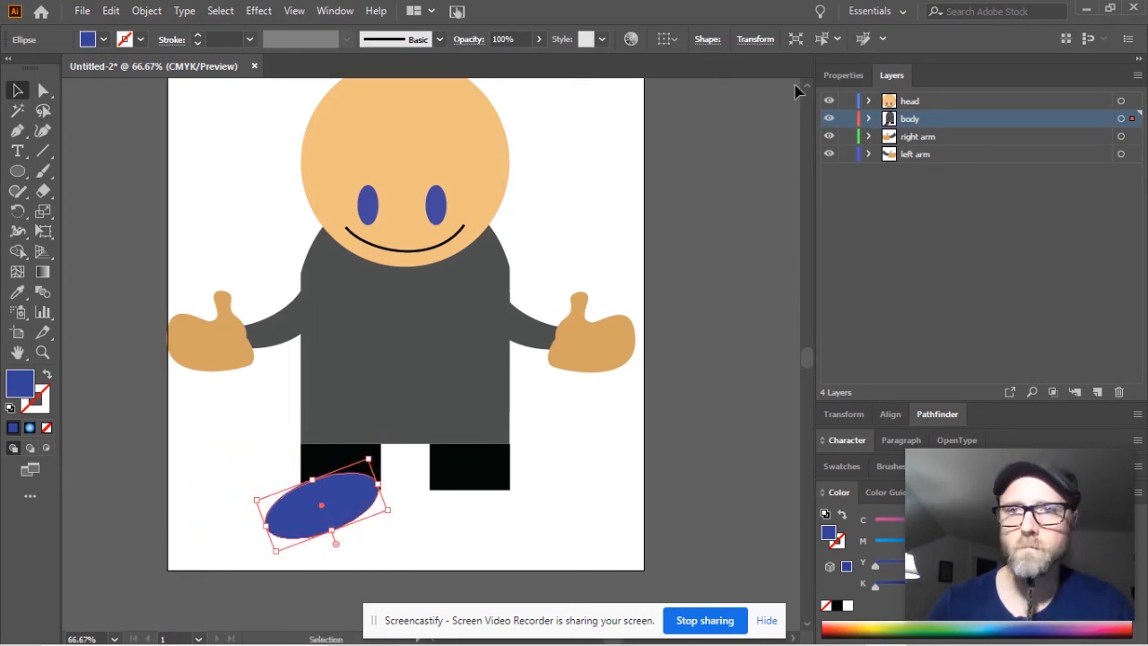
- Add a mirrored copy of the blue foot under the other leg and stack both feet behind the legs in the body layer
key(ctrl+c)
key(ctrl+v)
right_click(504, 423)
drag(469, 343, 516, 527)
mouse_move(550, 318)
click(709, 380)
click(149, 270)
drag(938, 137, 940, 199)
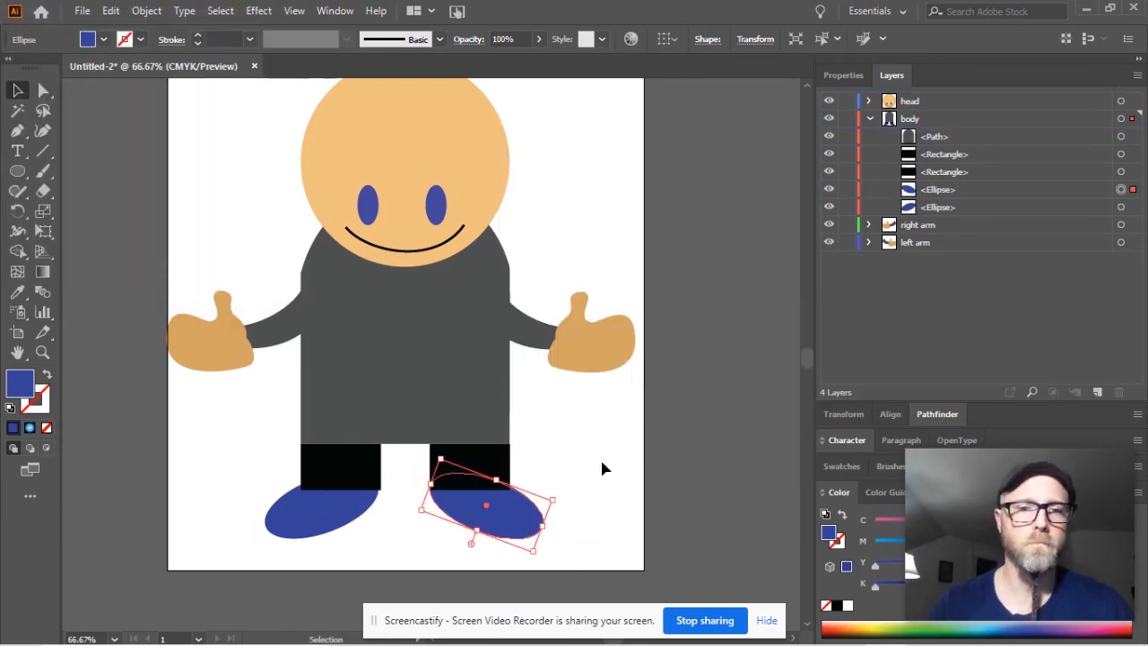
click(582, 466)
- Draw a black bowler hat with an upturned brim over the top of the head using the Pen tool, in the head layer
scroll(538, 449, up, 3)
click(17, 131)
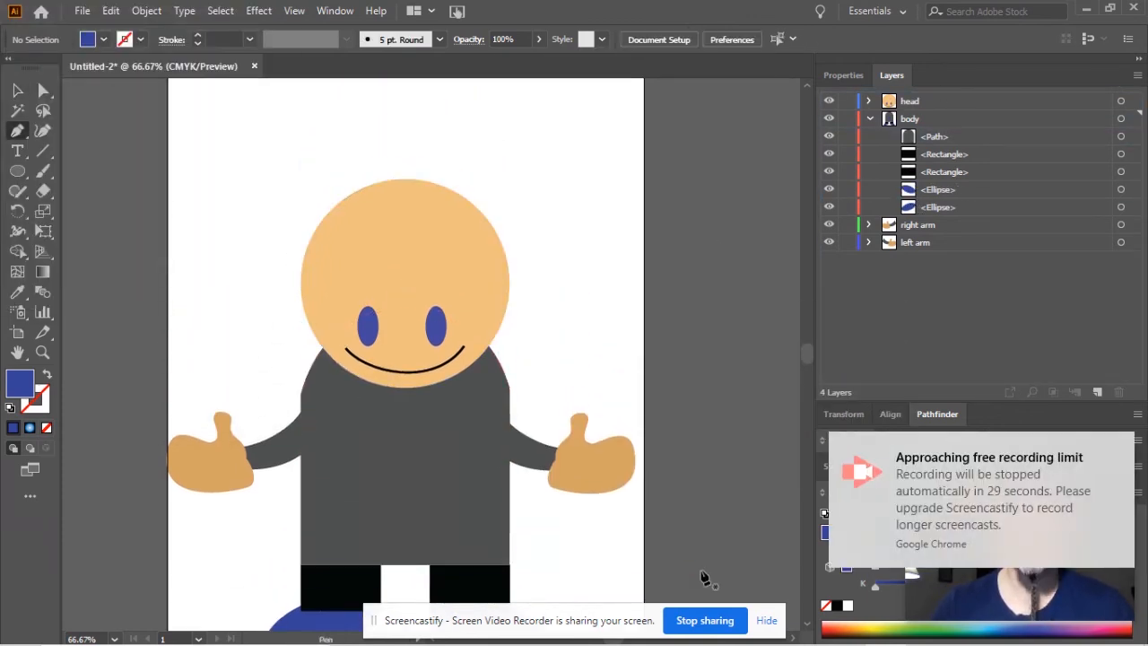
click(288, 275)
click(516, 275)
drag(549, 266, 533, 236)
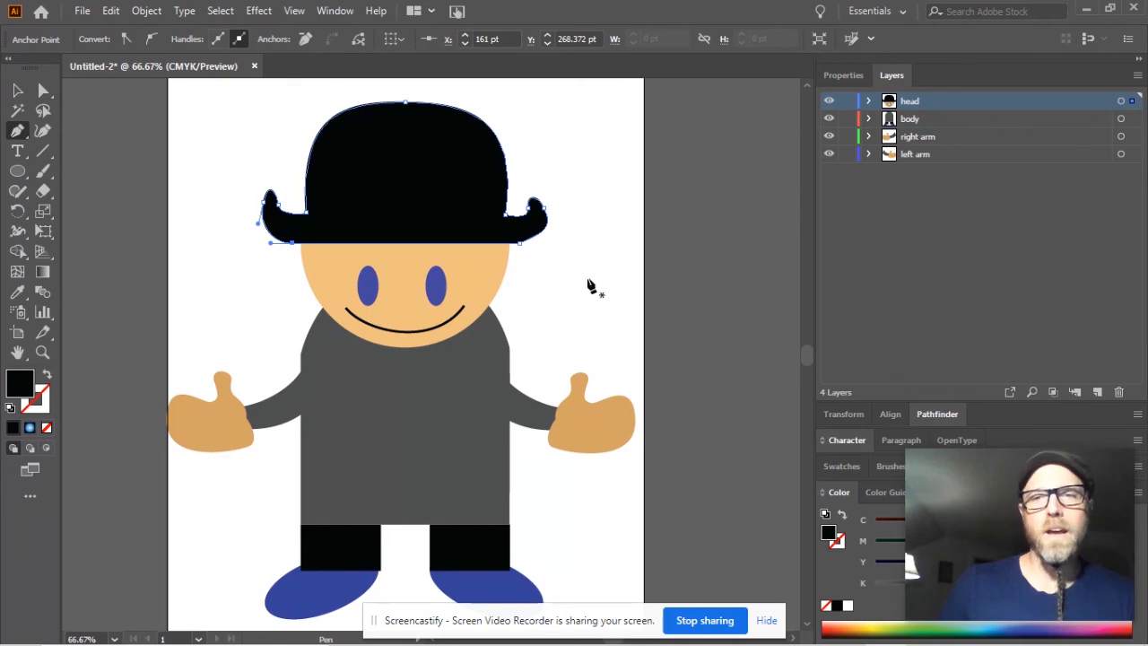
click(15, 90)
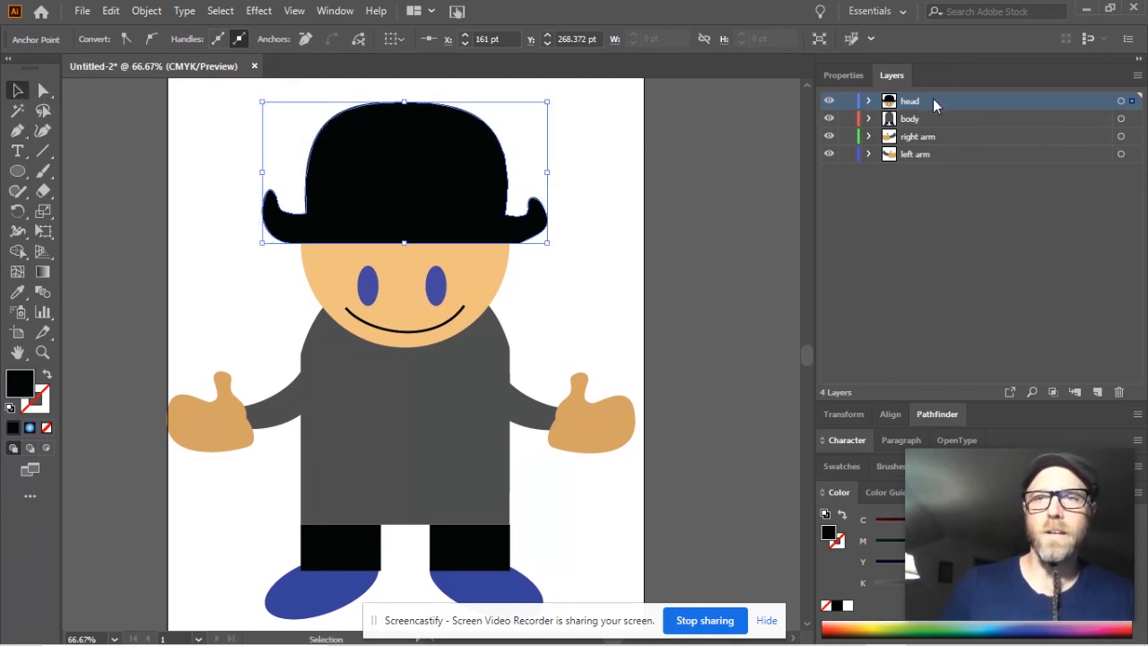
- Hide and show the head, body, right arm and left arm layers one at a time to check their contents
click(829, 102)
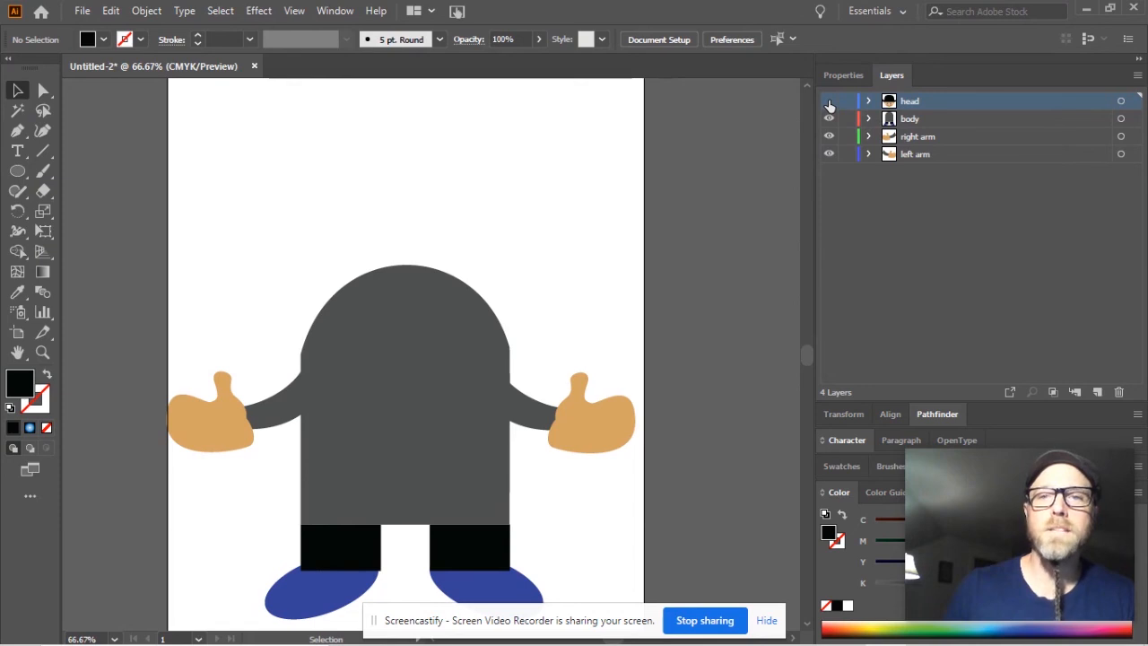
click(829, 101)
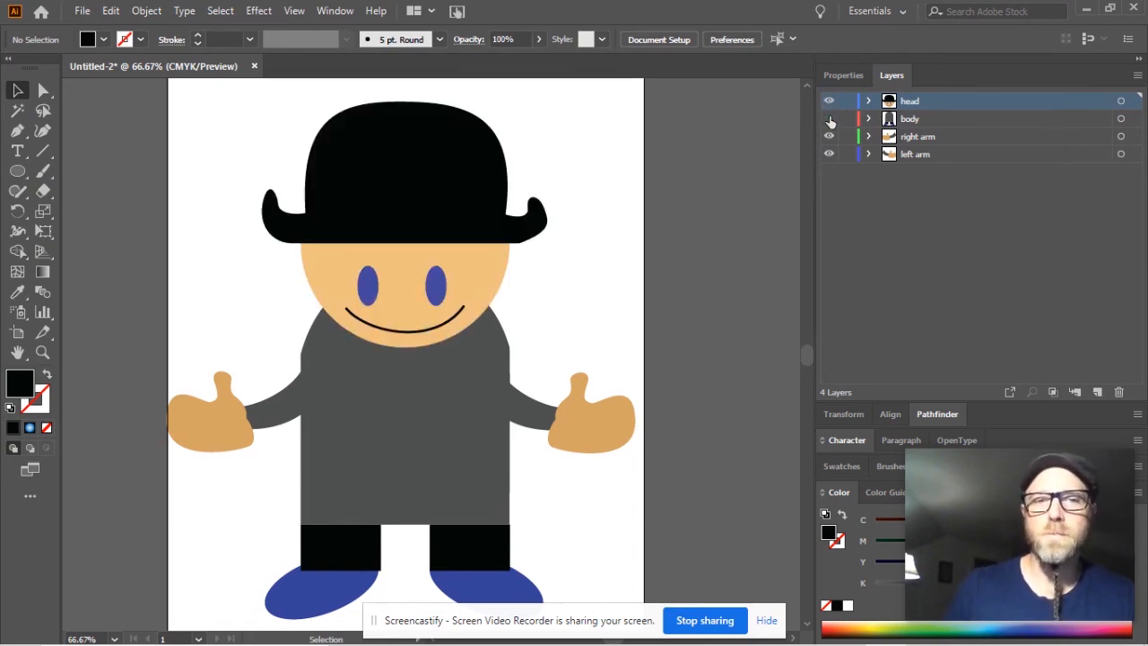
click(829, 119)
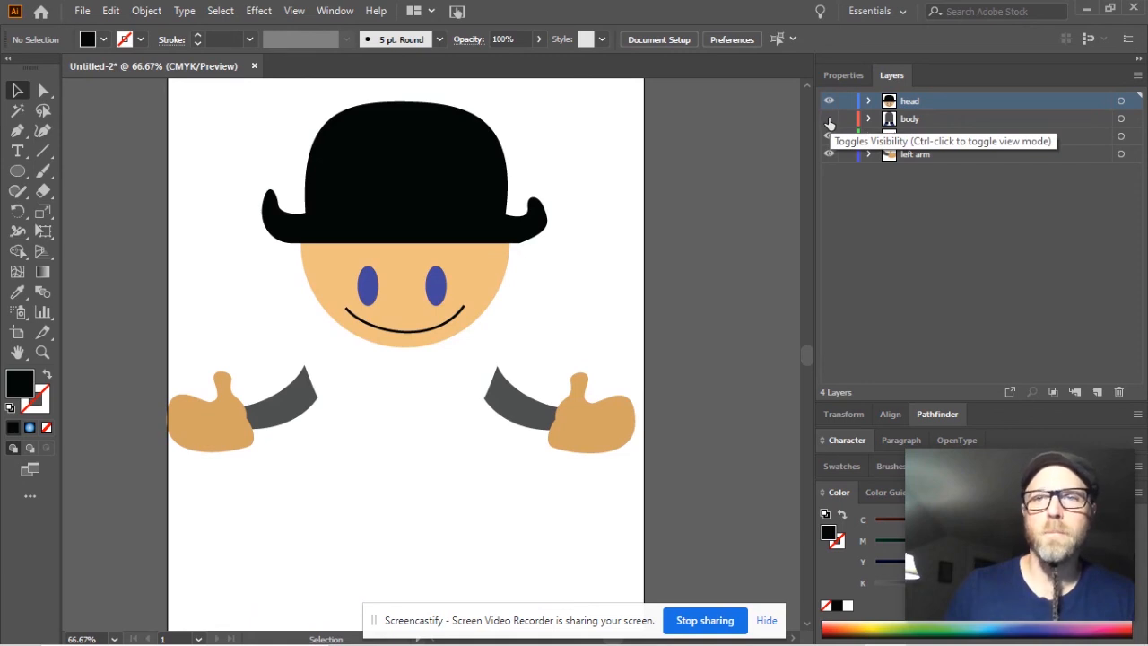
click(829, 119)
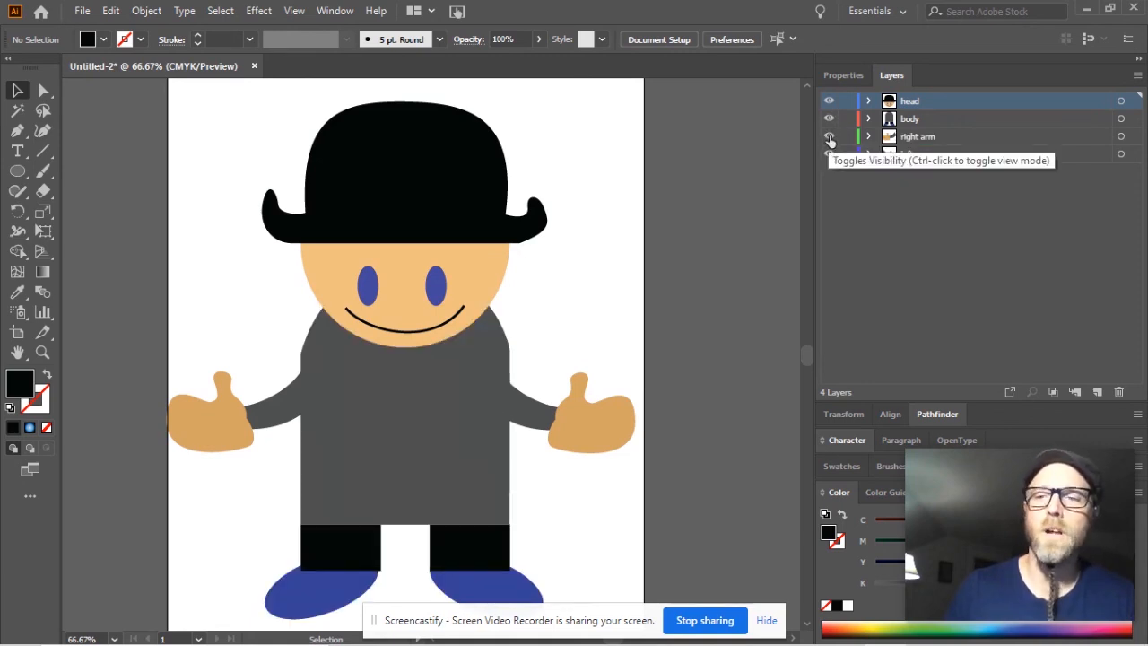
click(830, 137)
click(830, 136)
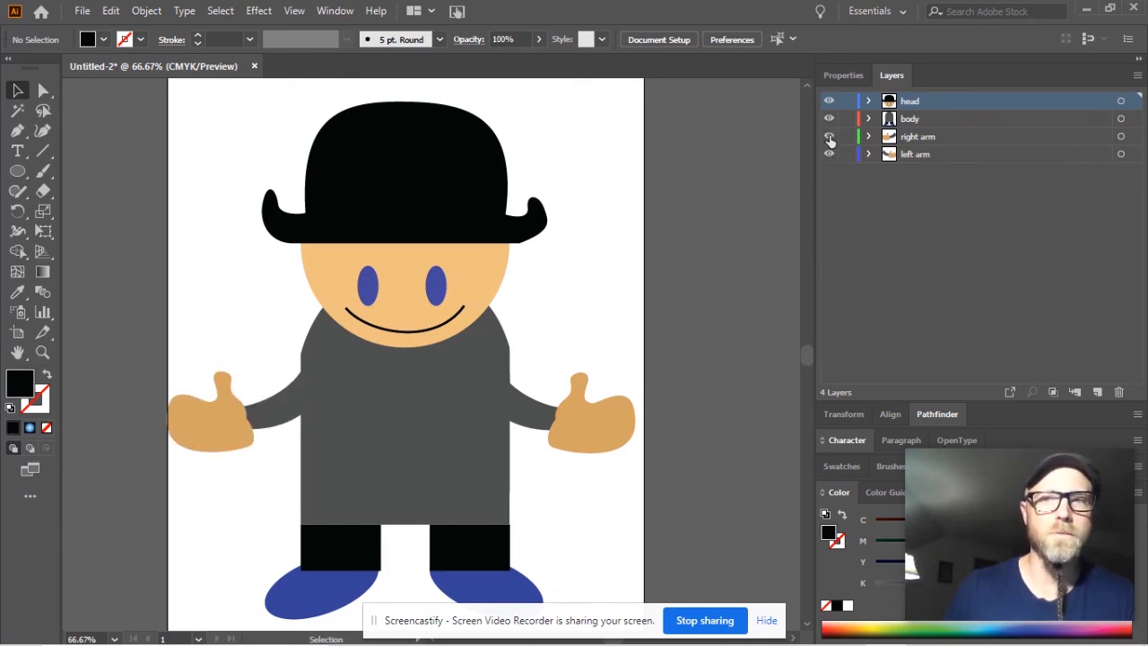
click(829, 154)
click(829, 154)
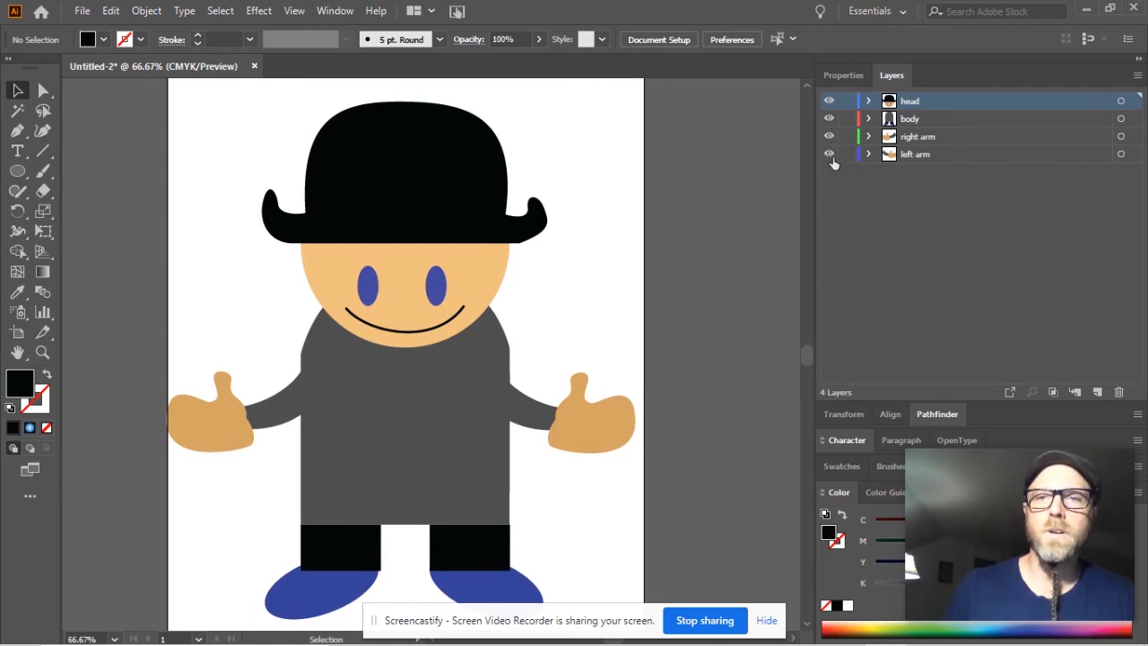
- Hide the body and both arm layers to view the head layer alone, and turn all the layers back on
click(829, 154)
click(830, 119)
click(830, 137)
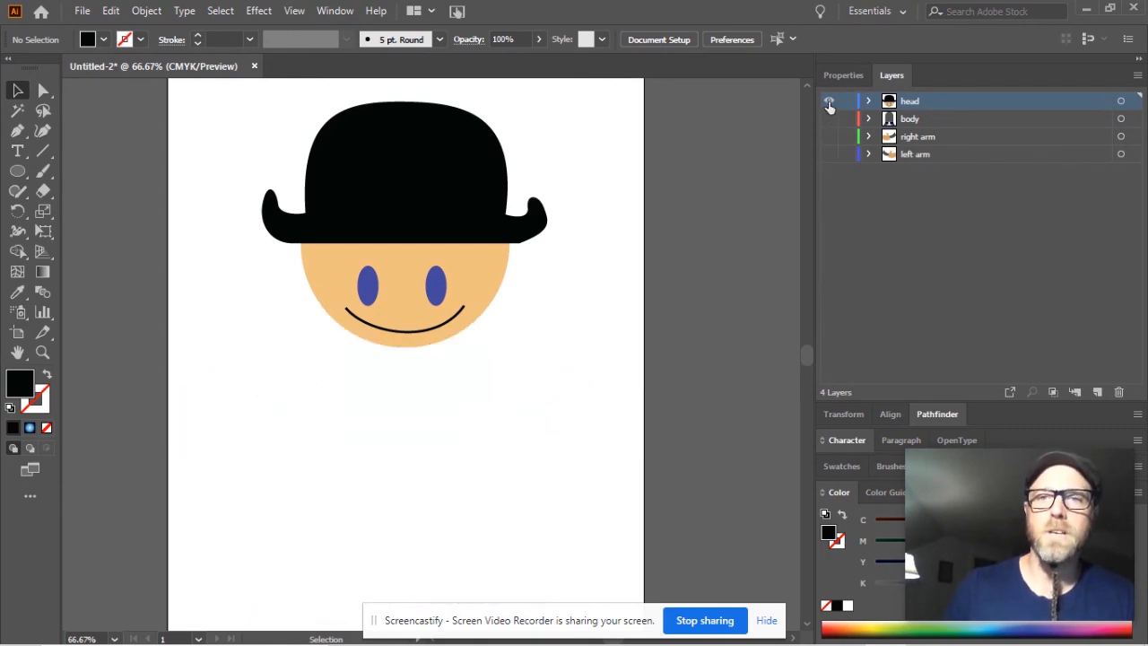
click(829, 102)
click(829, 102)
key(ctrl+y)
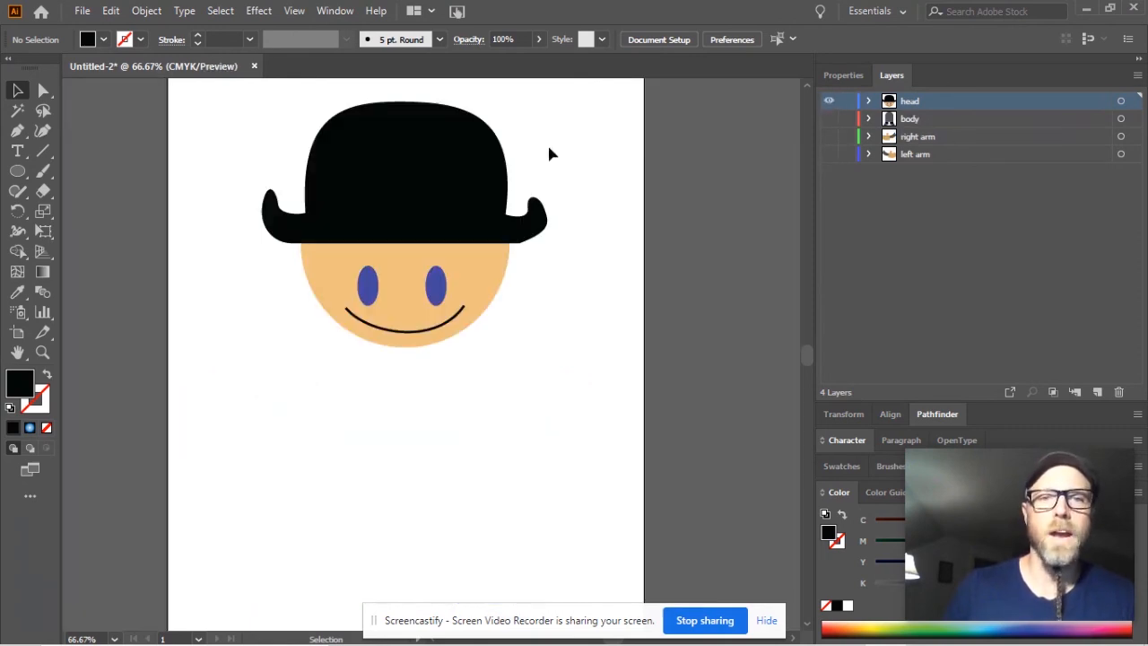
click(830, 119)
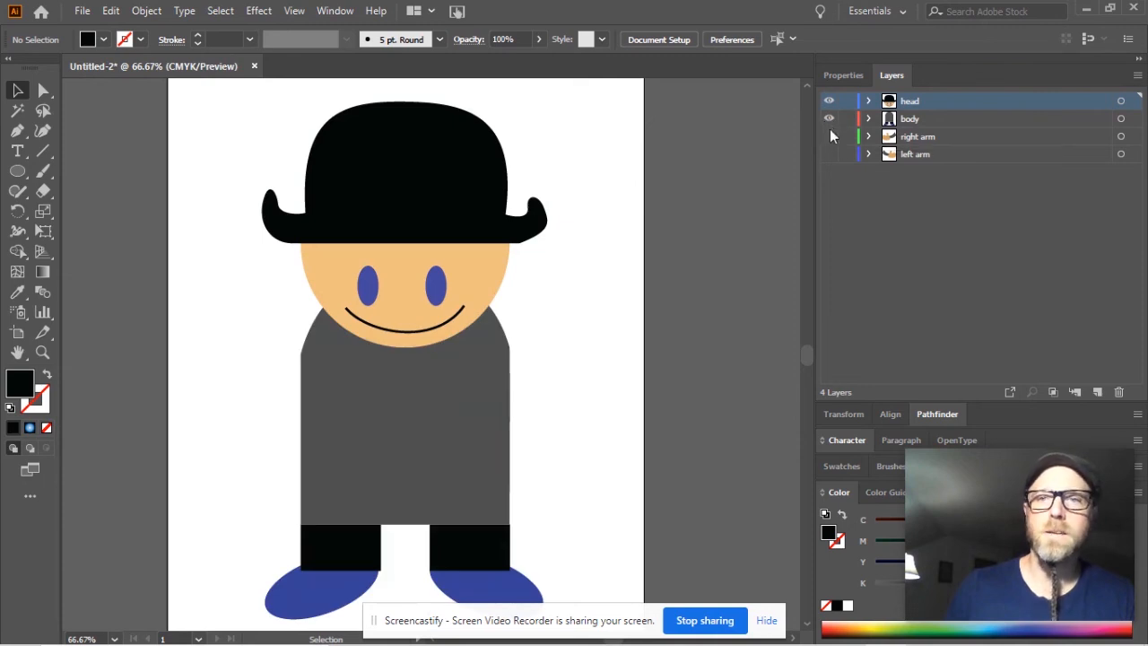
click(830, 136)
click(829, 154)
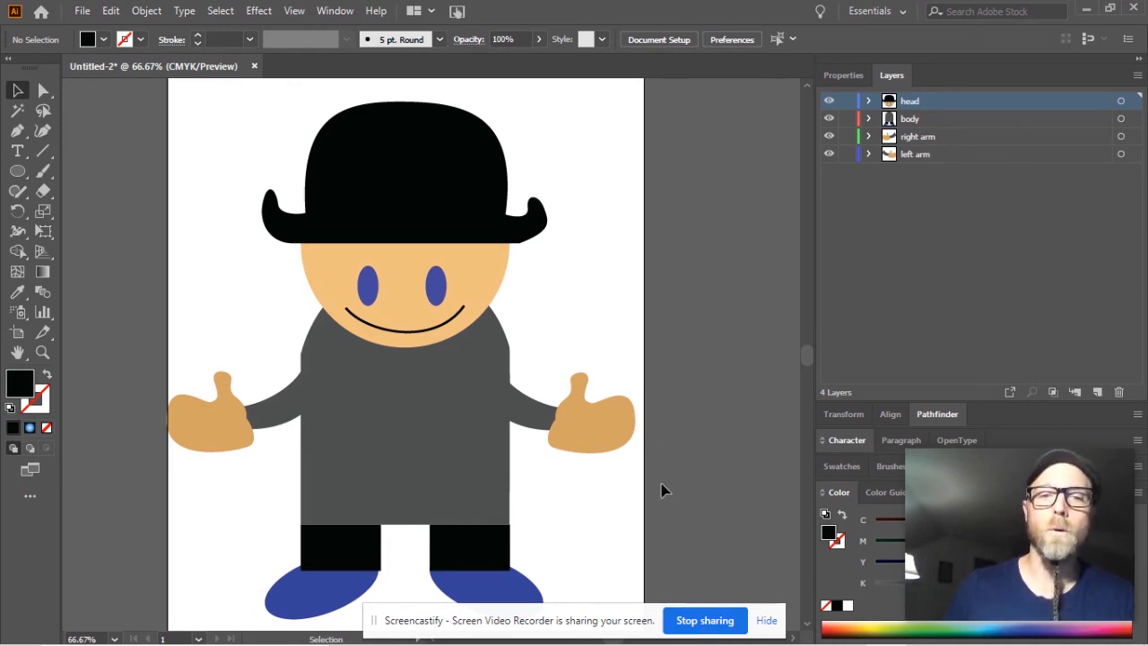
- Save the drawing to the Desktop as "me" in Adobe Illustrator format, keeping the default Illustrator 2020 options
click(87, 15)
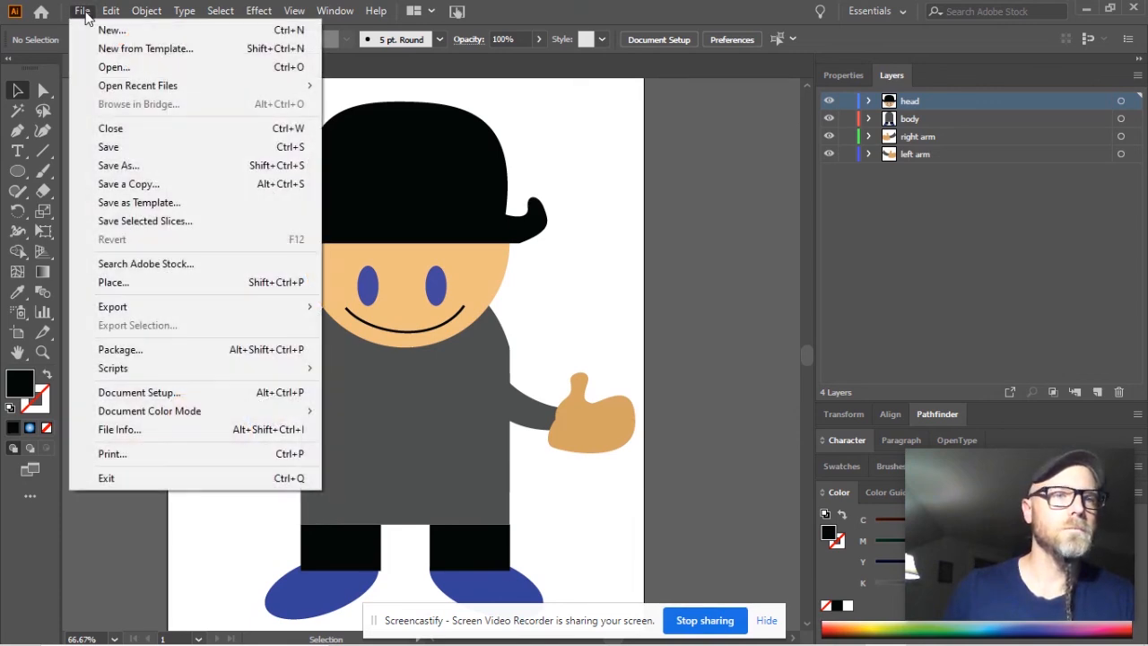
click(126, 166)
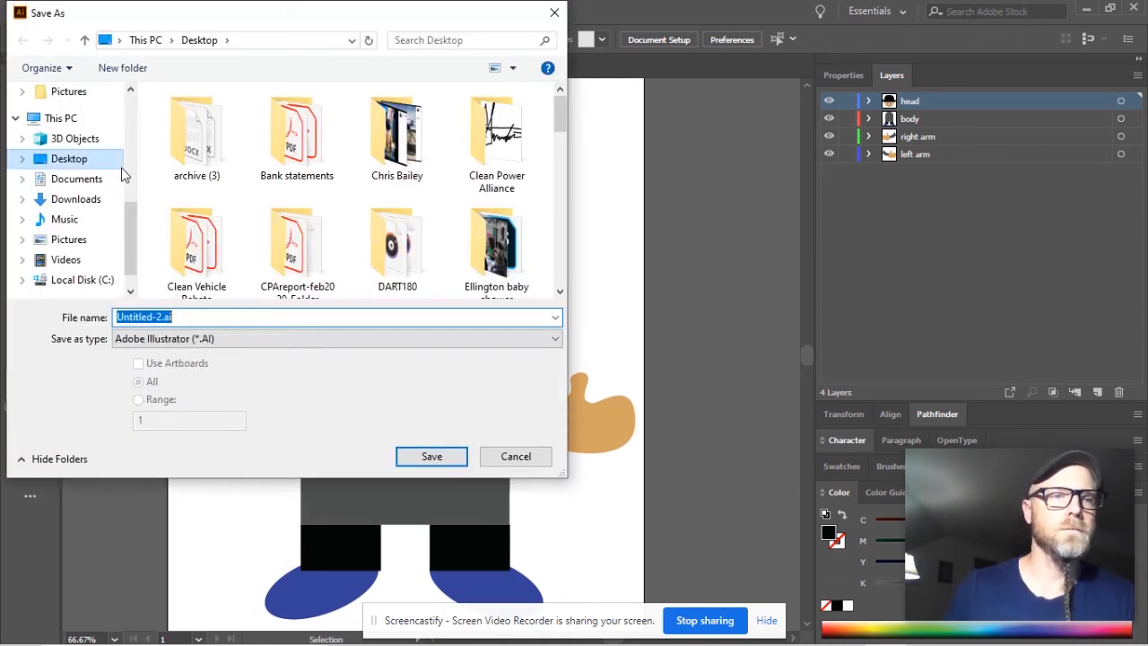
click(79, 164)
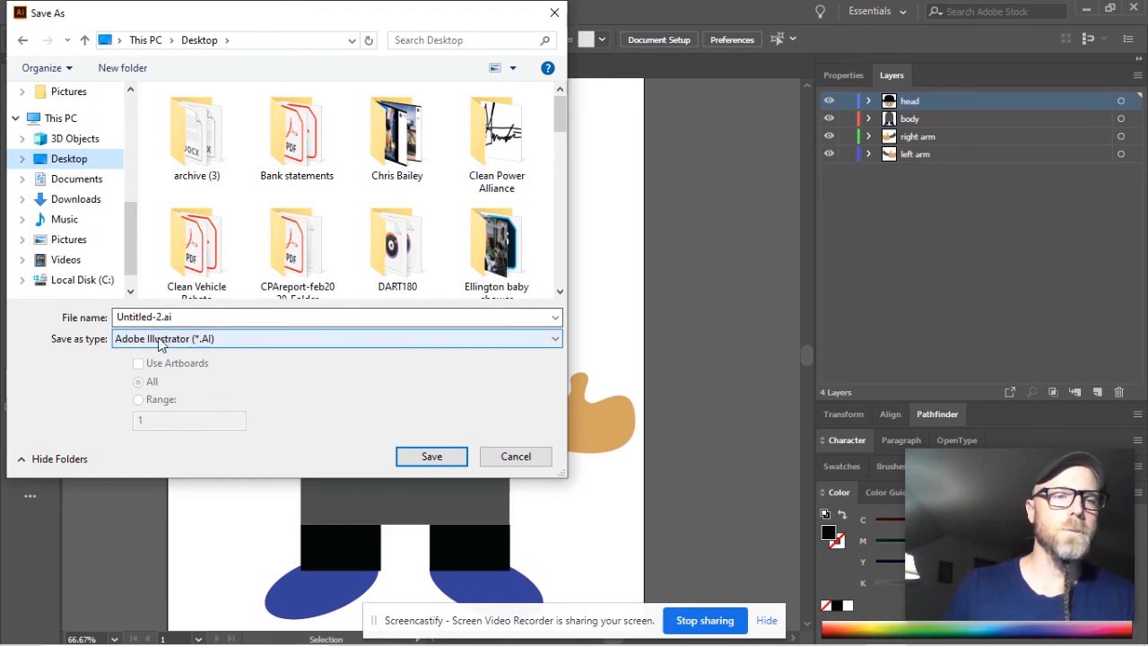
double_click(195, 318)
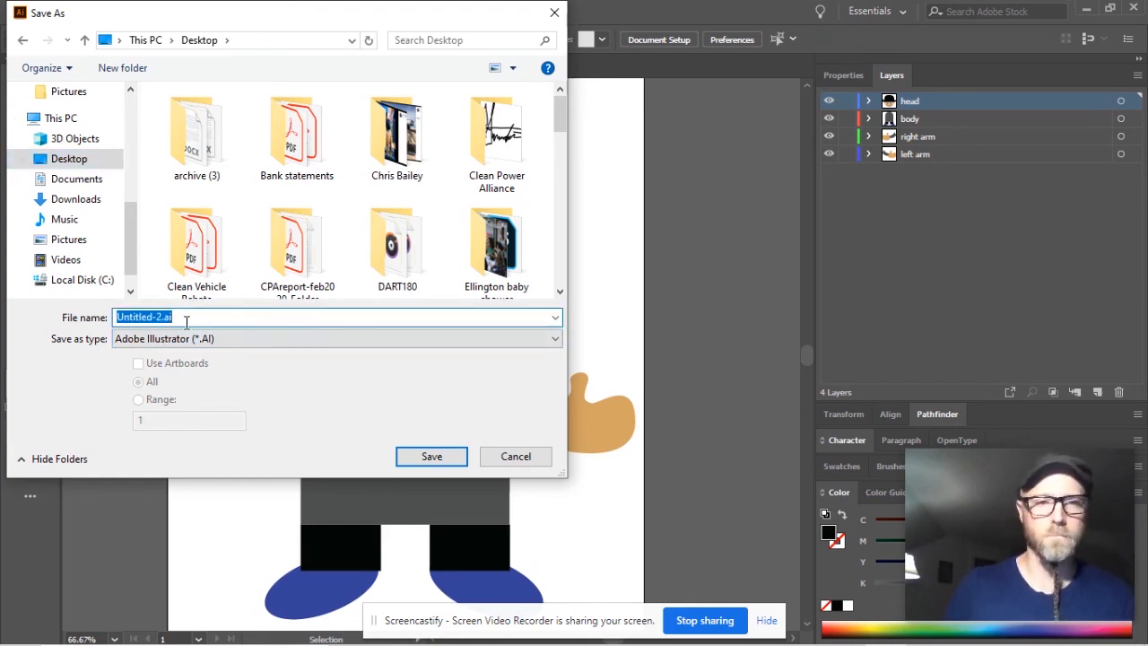
text(me)
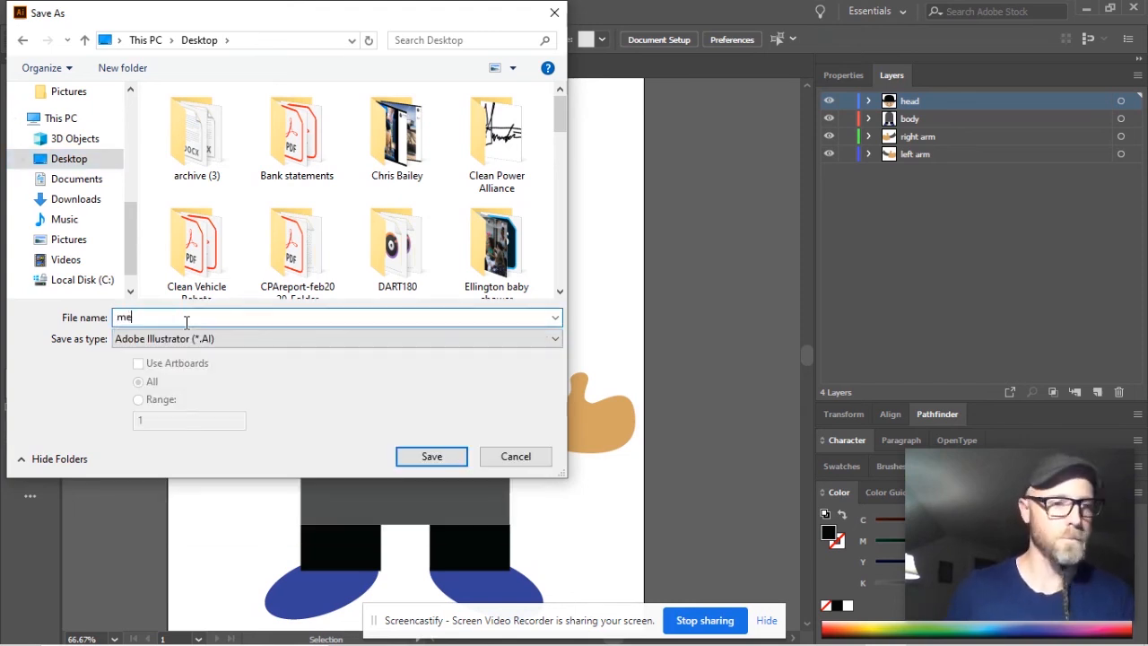
click(432, 458)
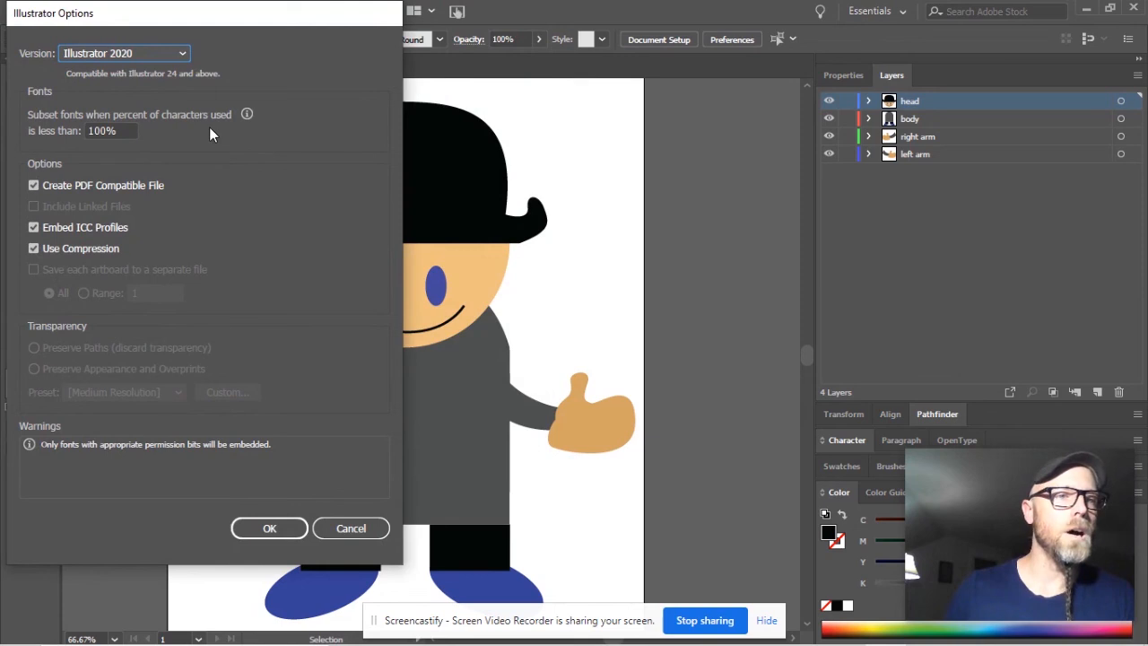
click(265, 529)
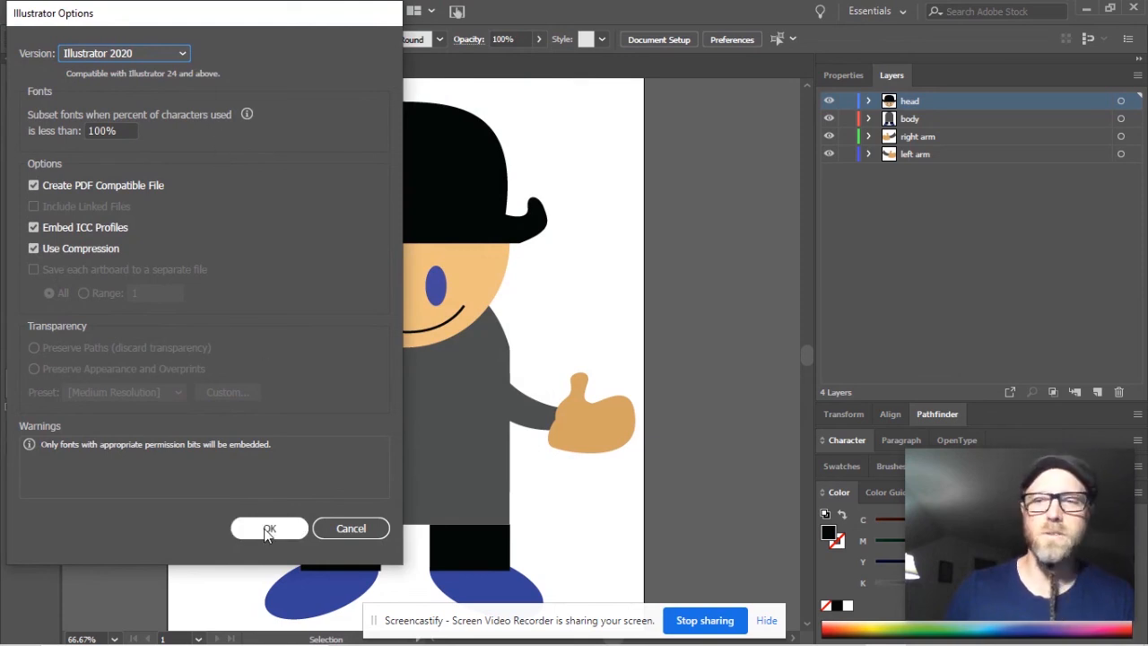